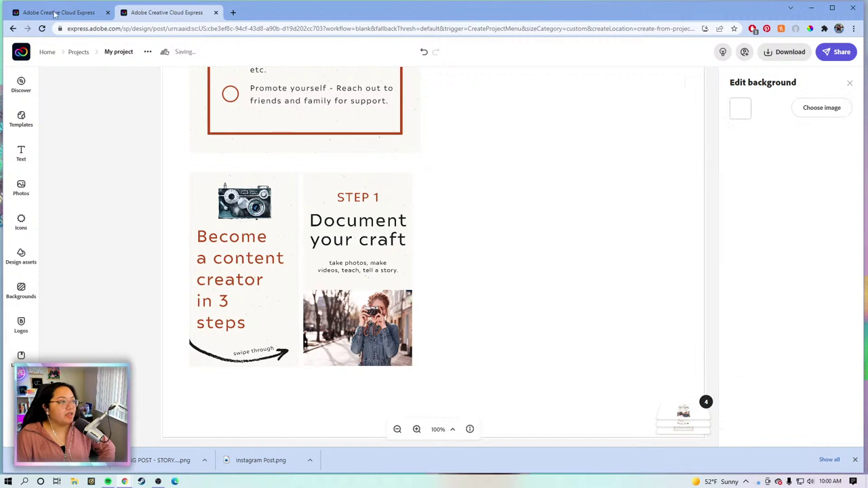
# Duplicate the "IG POST - STORY 1" project from the home page under the name "IG POST - STORY 2"
pyautogui.click(55, 13)
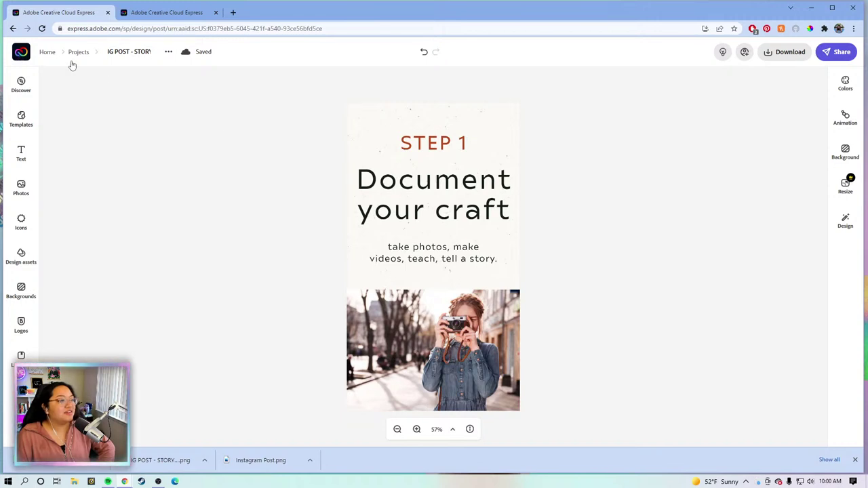
pyautogui.click(21, 52)
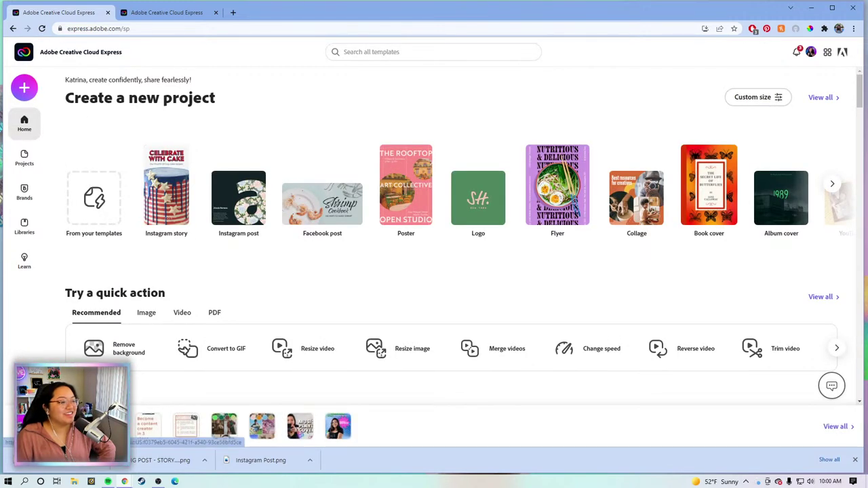
pyautogui.click(101, 380)
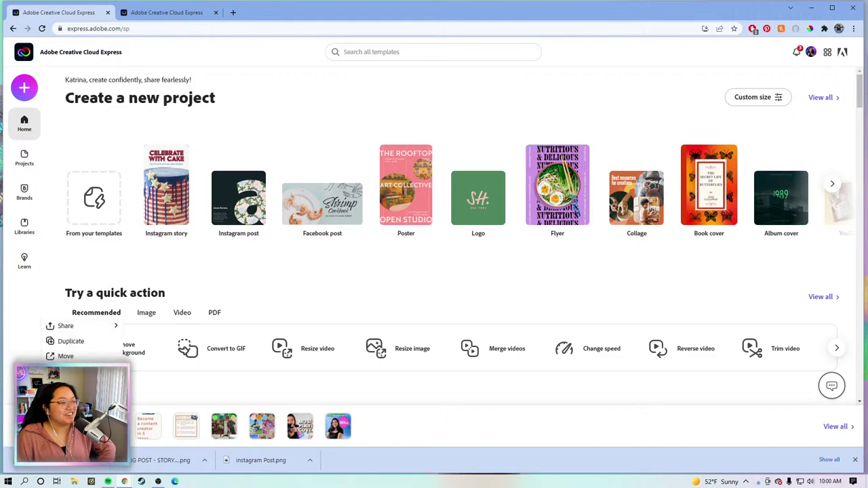
pyautogui.click(97, 347)
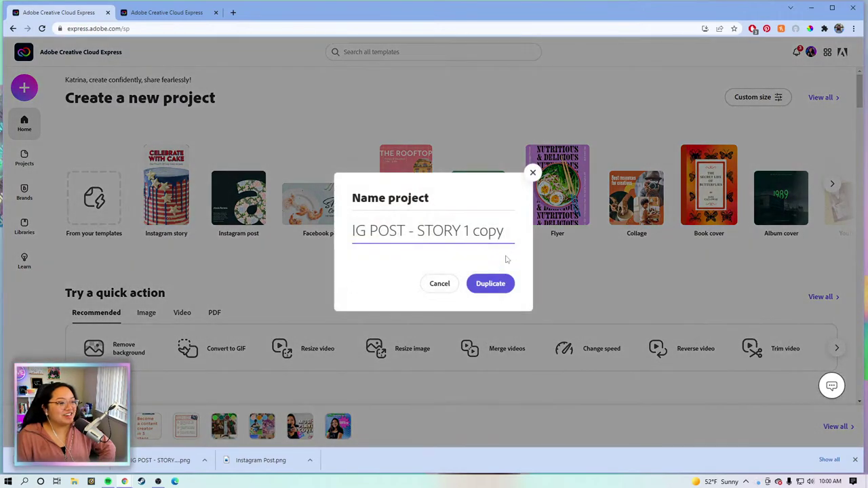
pyautogui.moveTo(503, 231); pyautogui.dragTo(465, 233)
pyautogui.write('2')
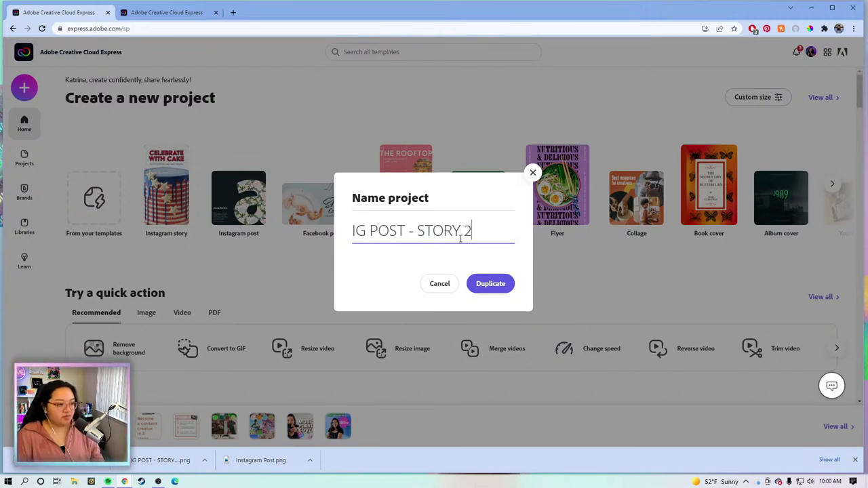
pyautogui.press('Return')
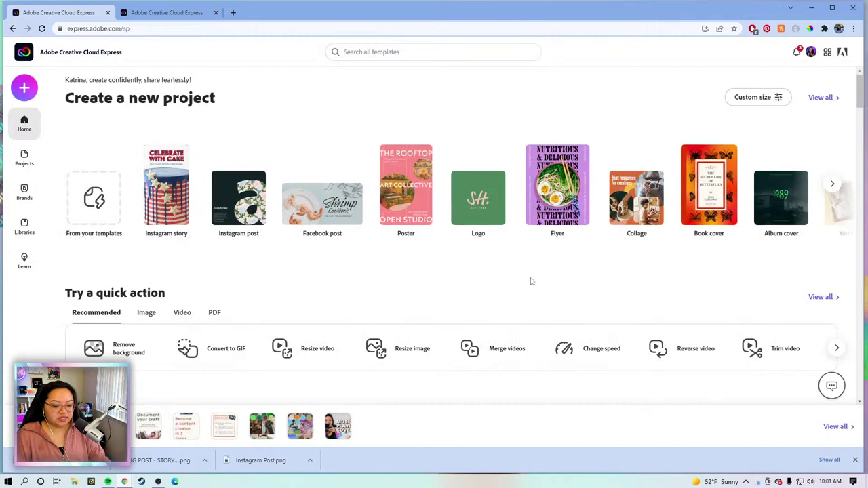
# Open the duplicated story project from the recent projects
pyautogui.scroll(-4, 401, 289)
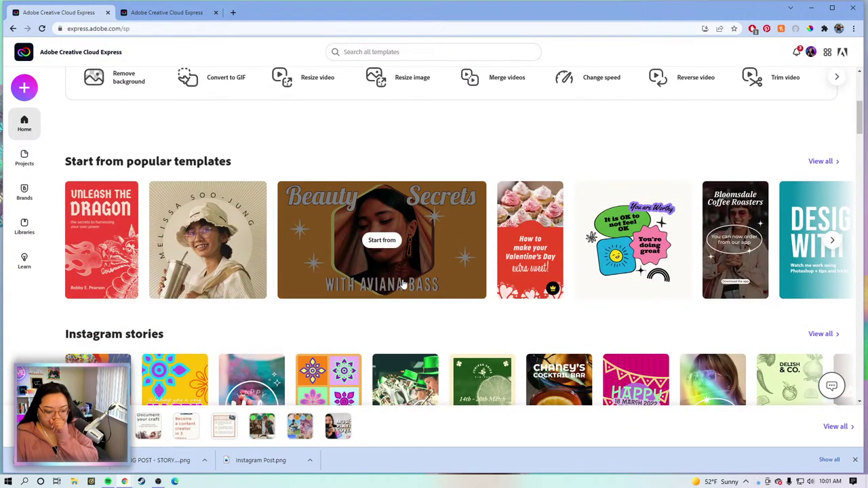
pyautogui.scroll(-4, 403, 285)
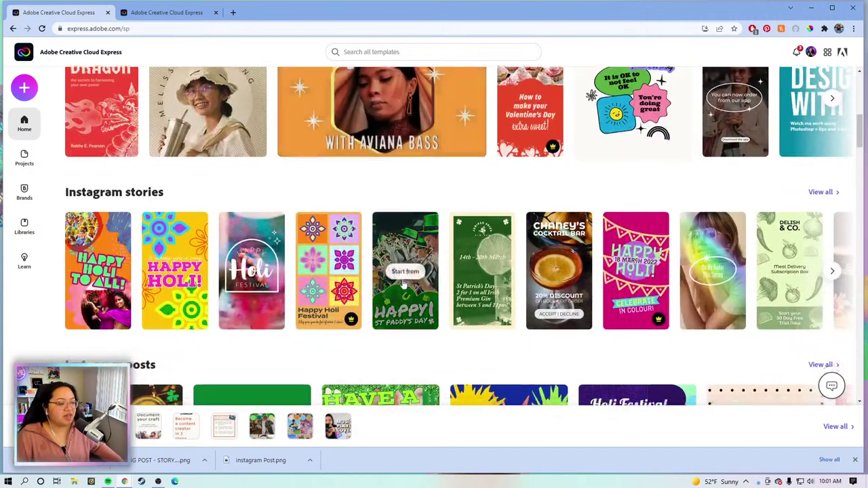
pyautogui.scroll(-2, 404, 285)
pyautogui.scroll(5, 405, 284)
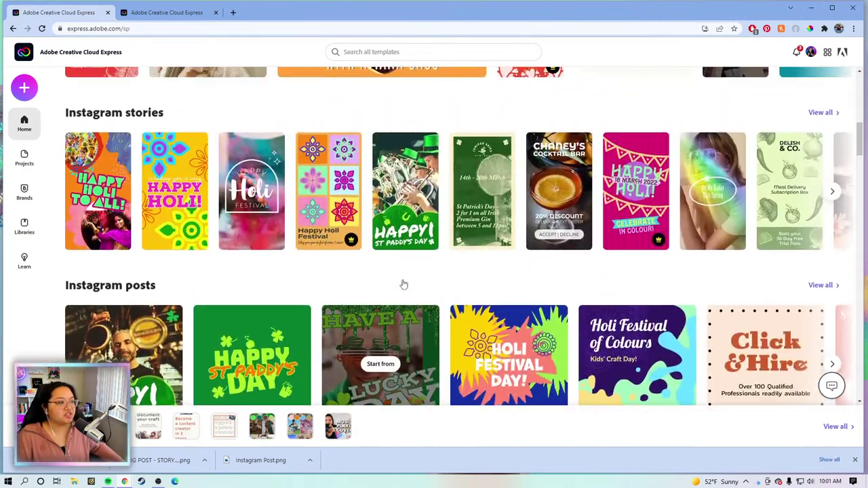
pyautogui.scroll(3, 405, 284)
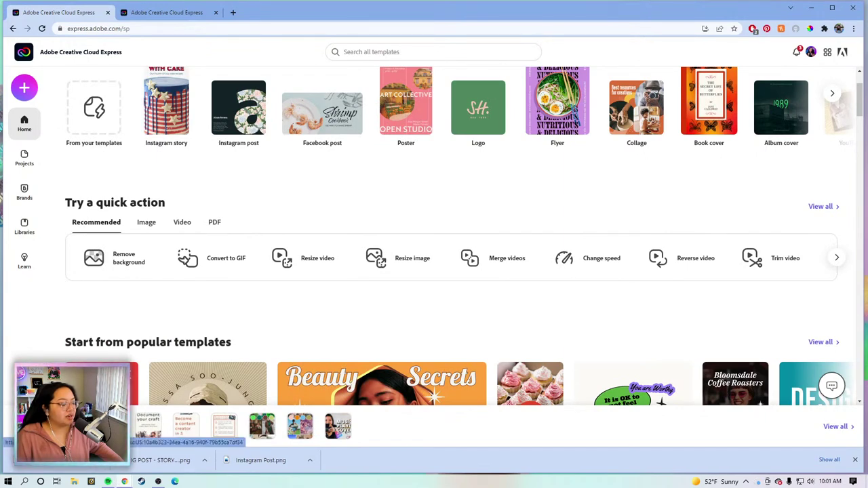
pyautogui.click(224, 425)
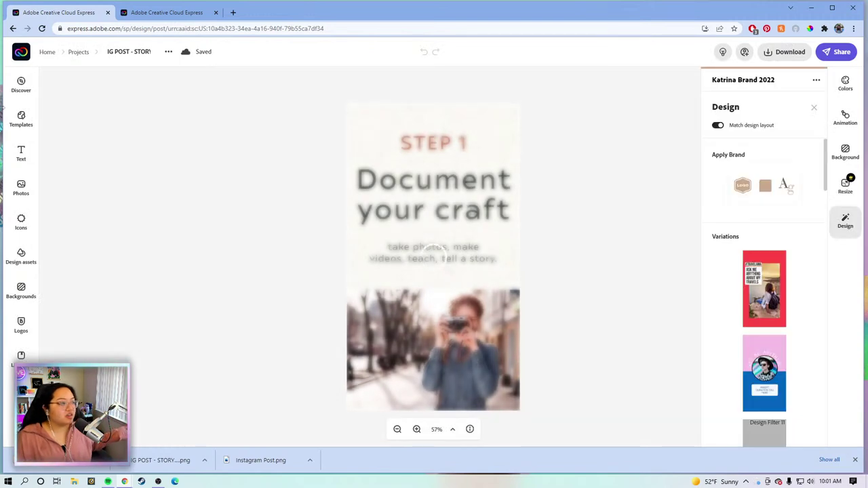
# Browse the stock photo categories, the Featured free collection and the alternate photo sources
pyautogui.click(21, 187)
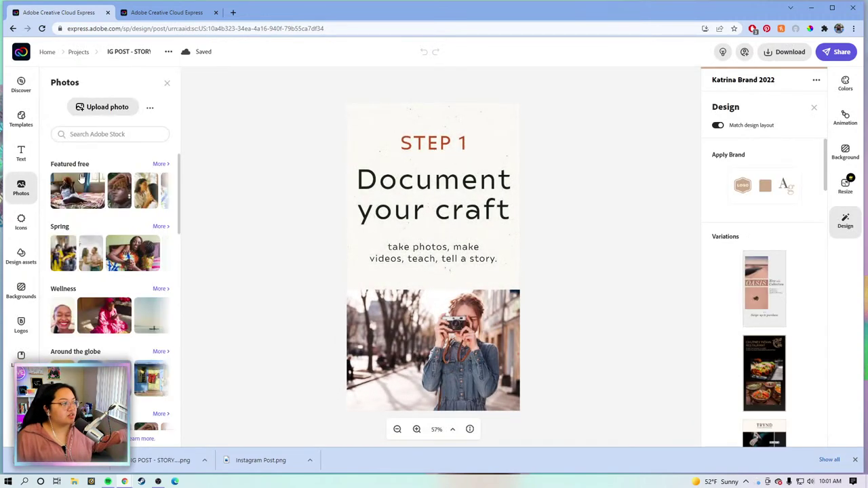
pyautogui.scroll(-10, 157, 232)
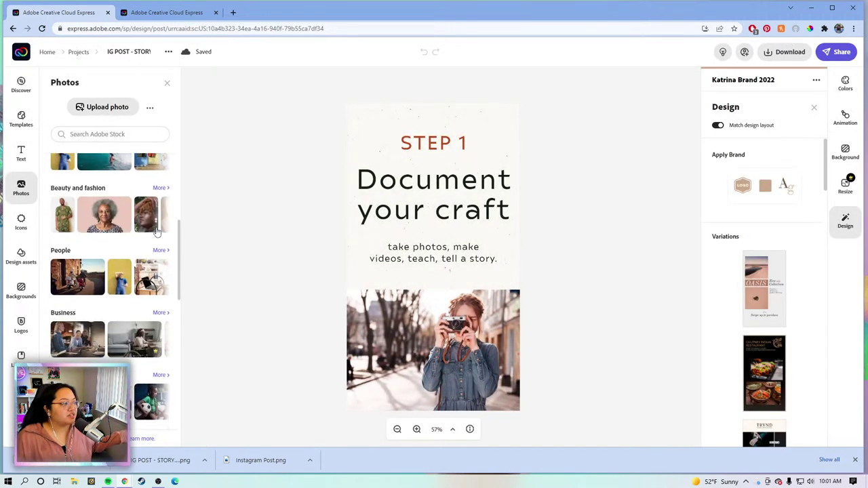
pyautogui.scroll(10, 157, 265)
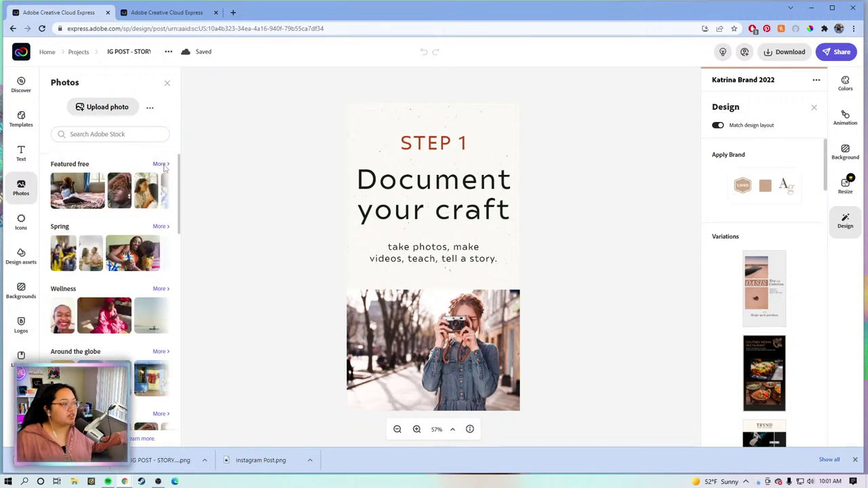
pyautogui.click(160, 164)
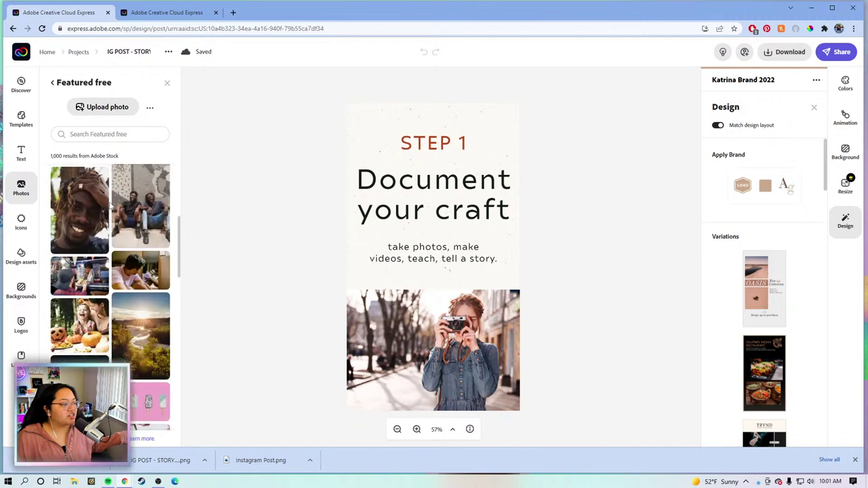
pyautogui.click(151, 108)
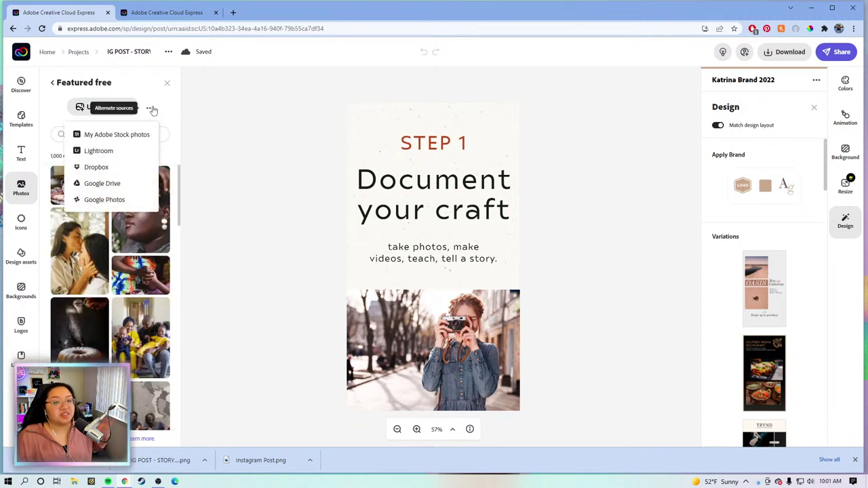
pyautogui.click(163, 122)
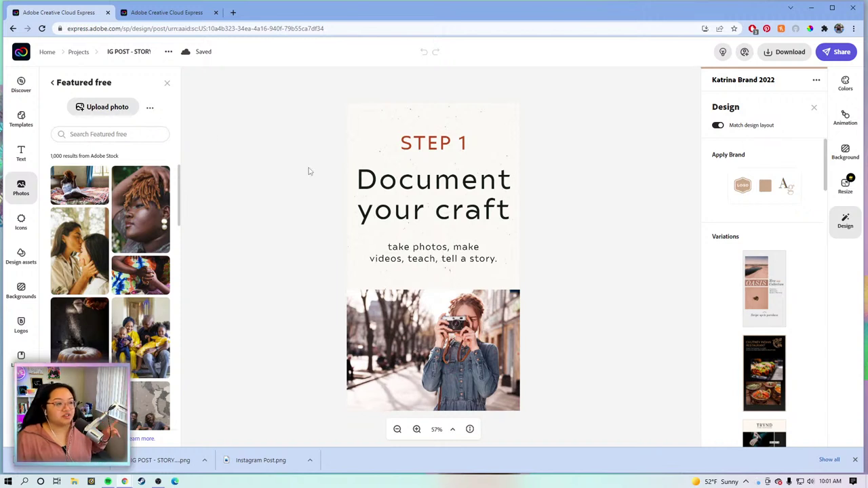
# Change the "STEP 1" title to "STEP 2" and widen and reposition its text box to fit on one line
pyautogui.click(452, 140)
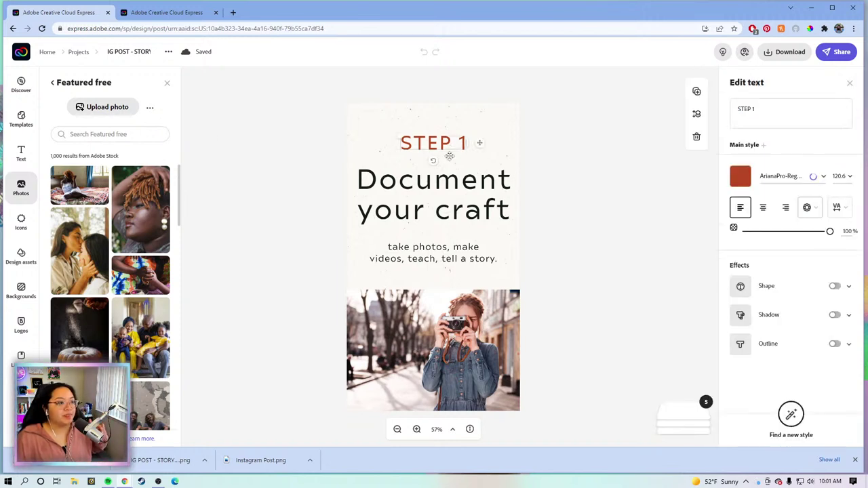
pyautogui.click(766, 115)
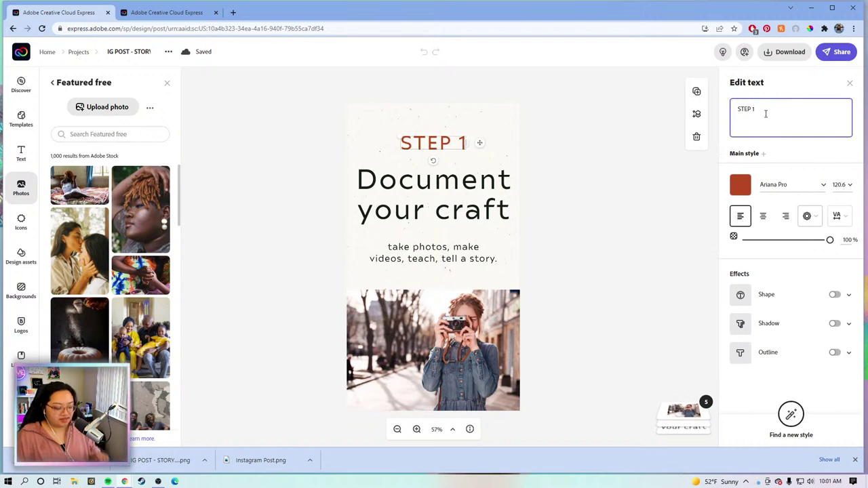
pyautogui.press('BackSpace')
pyautogui.write('2')
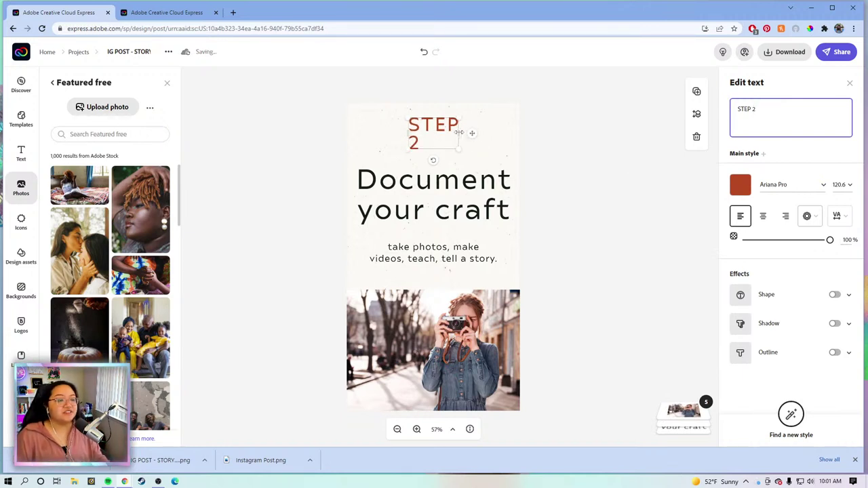
pyautogui.click(468, 133)
pyautogui.click(508, 133)
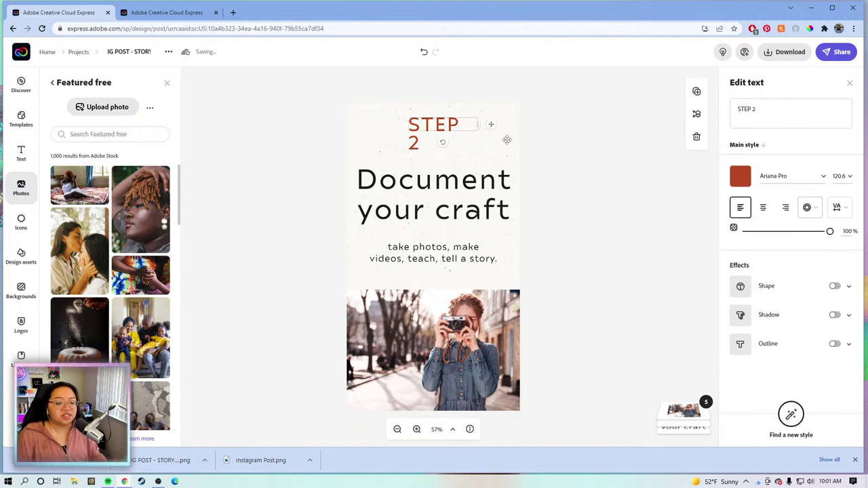
pyautogui.moveTo(491, 125); pyautogui.dragTo(483, 146)
# Replace the heading "Document your craft" with "Choose a platform to post on"
pyautogui.click(468, 196)
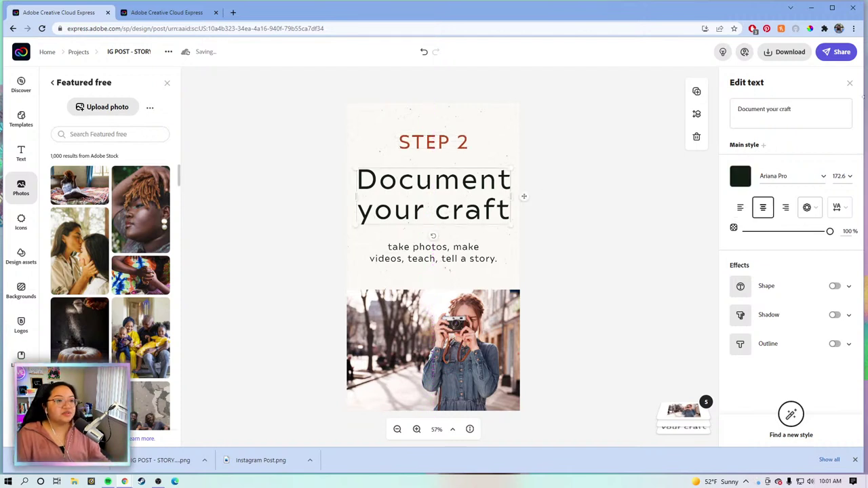
pyautogui.click(808, 113)
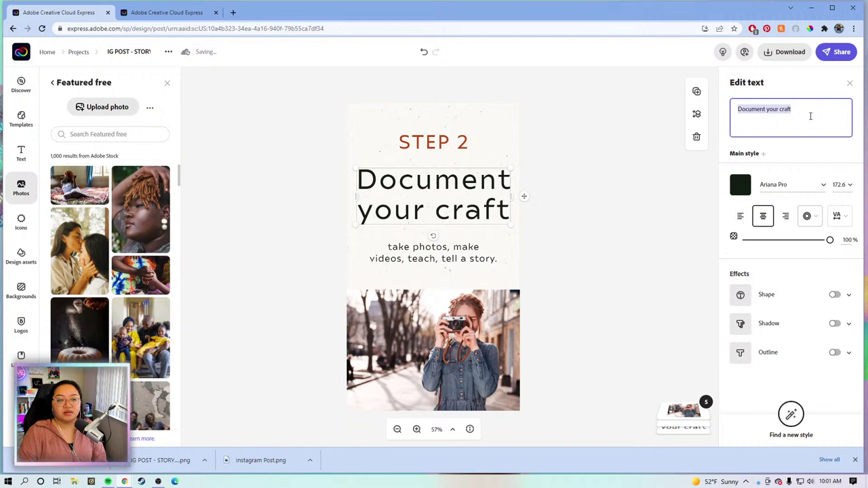
pyautogui.press('BackSpace')
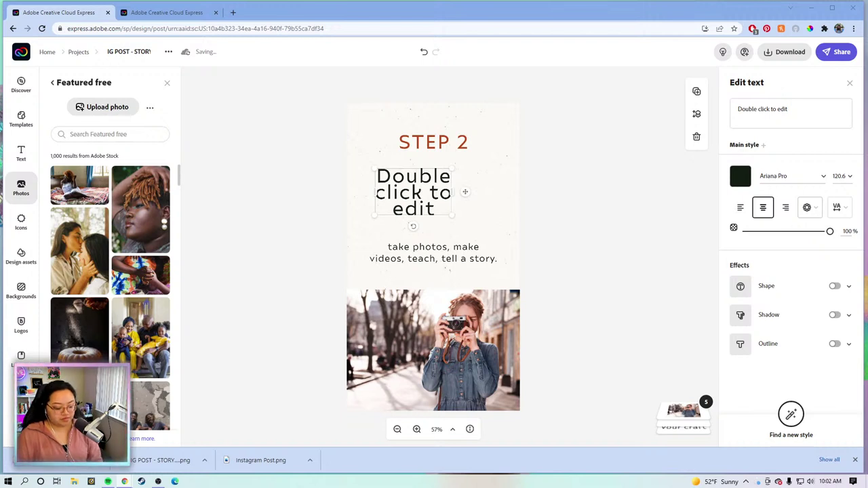
pyautogui.click(790, 116)
pyautogui.hotkey('ctrl', 'a')
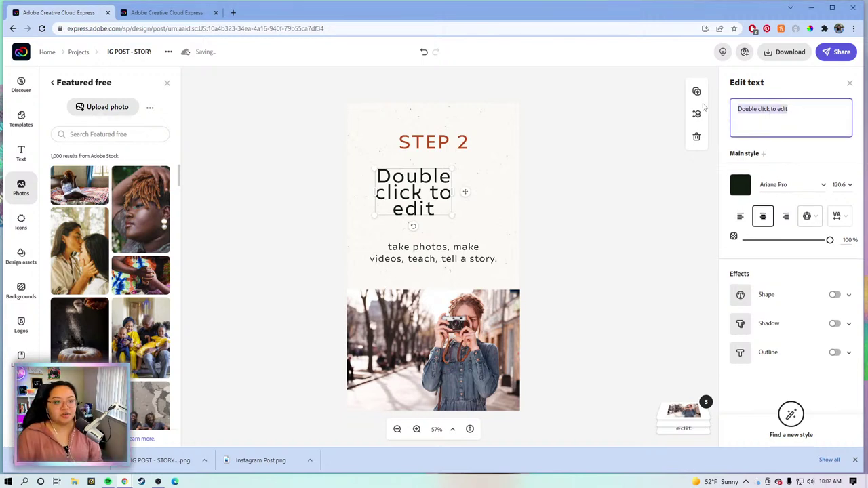
pyautogui.write('Choose a platform to post on')
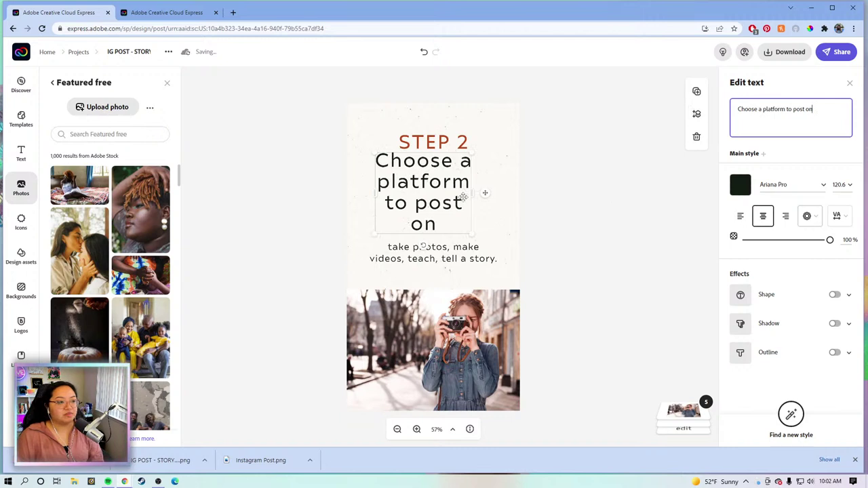
# Resize the heading to two lines at a font size of about 92.5 and centre it below the step title
pyautogui.moveTo(469, 194); pyautogui.dragTo(519, 192)
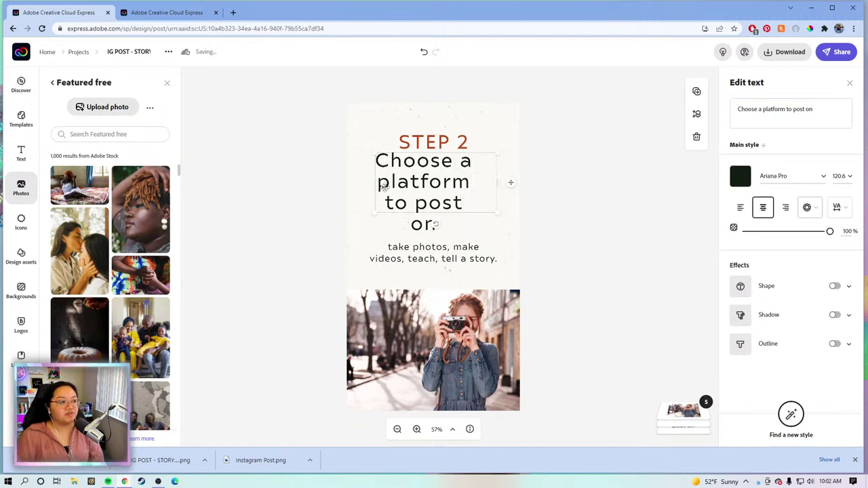
pyautogui.moveTo(377, 183); pyautogui.dragTo(398, 189)
pyautogui.moveTo(480, 195); pyautogui.dragTo(511, 194)
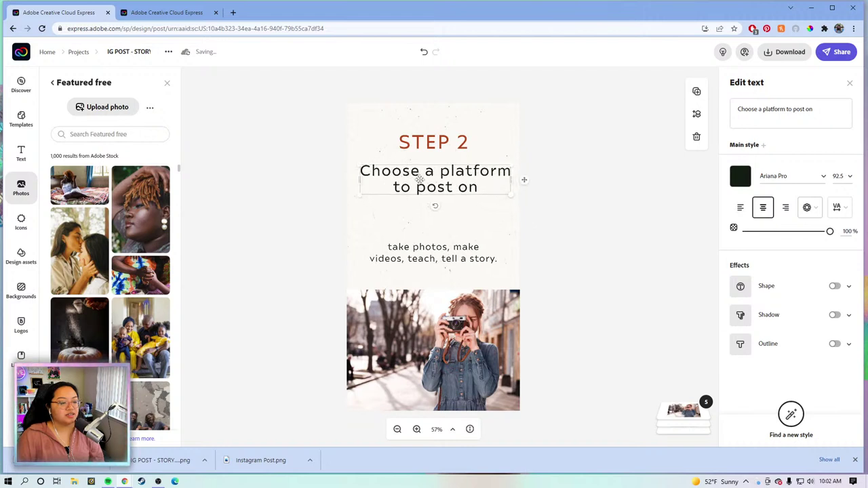
pyautogui.moveTo(406, 174); pyautogui.dragTo(420, 188)
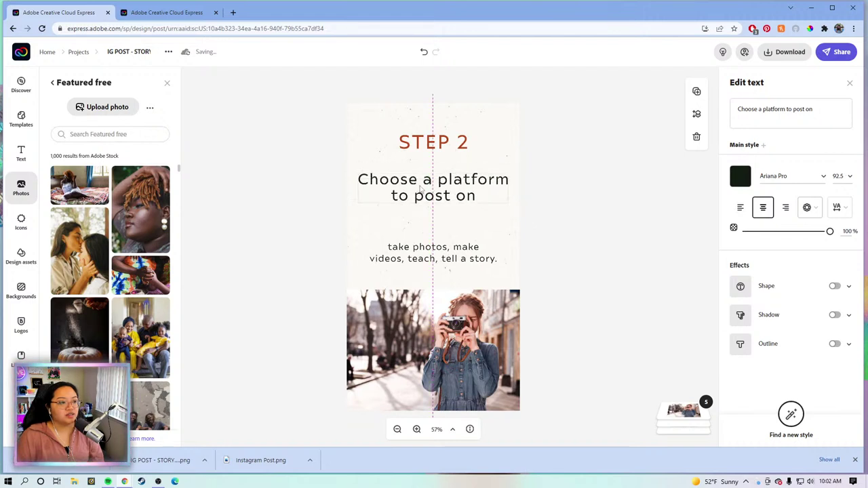
# Replace the description with "Instagram, Tiktok, YouTube, etc." and fit it on one centred line within the page
pyautogui.click(412, 247)
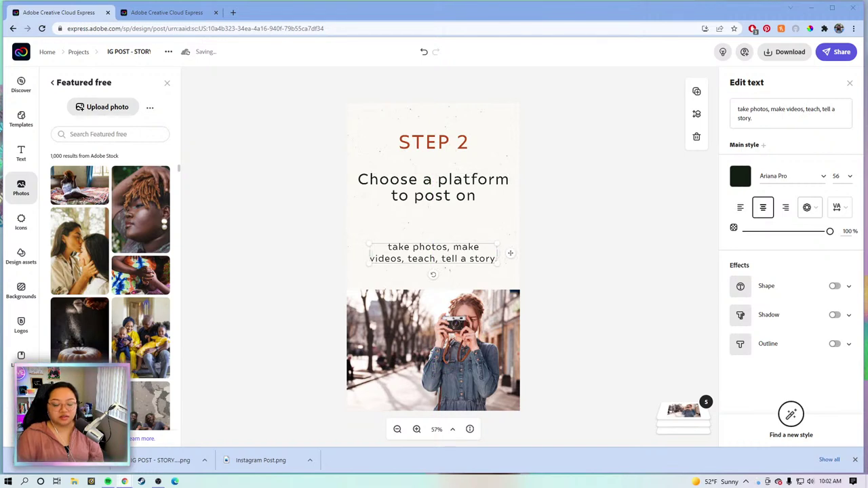
pyautogui.click(788, 113)
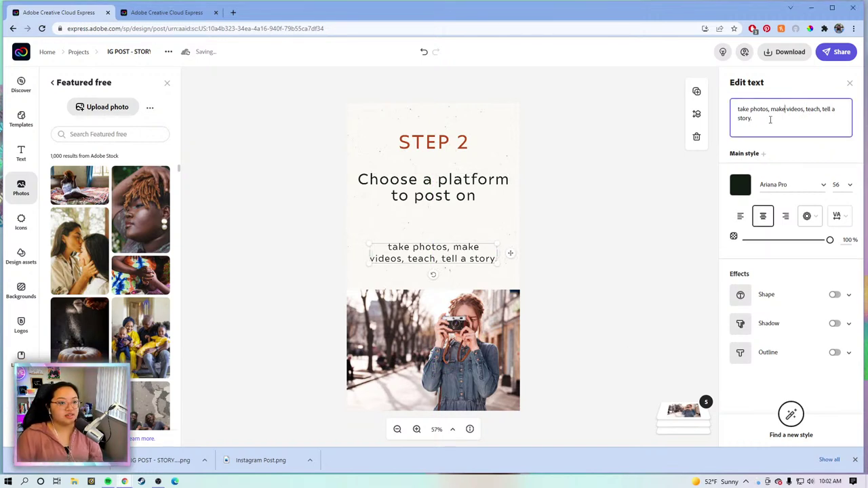
pyautogui.hotkey('ctrl', 'a')
pyautogui.write('Instagram, Tiktok, YouTube, etc.')
pyautogui.moveTo(479, 254); pyautogui.dragTo(546, 248)
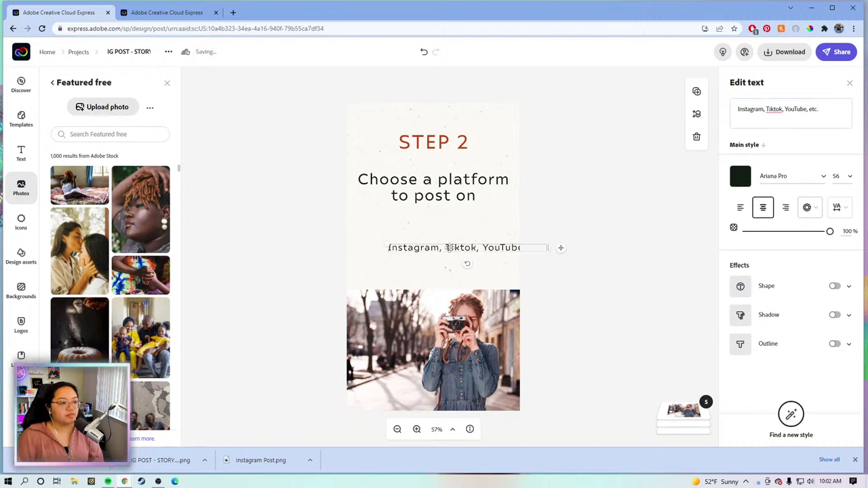
pyautogui.moveTo(467, 248); pyautogui.dragTo(441, 252)
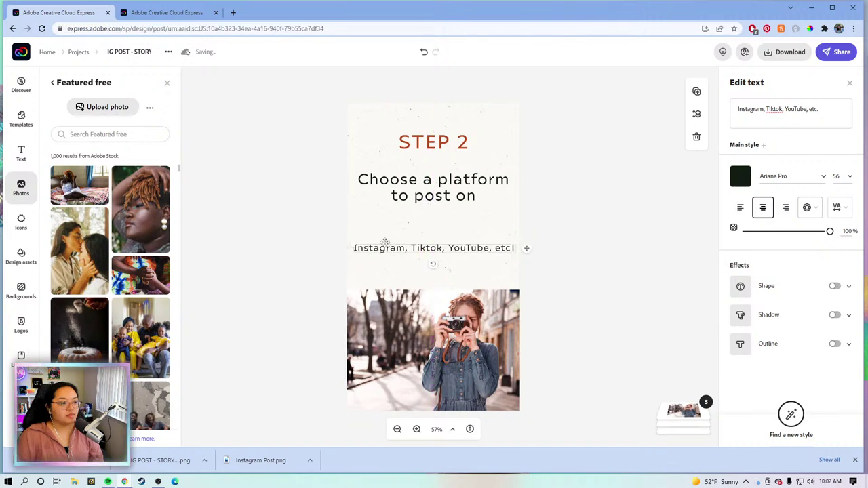
pyautogui.moveTo(353, 245); pyautogui.dragTo(403, 249)
# Move the heading slightly down and delete the photo of the woman with the camera
pyautogui.moveTo(430, 198); pyautogui.dragTo(429, 210)
pyautogui.click(425, 346)
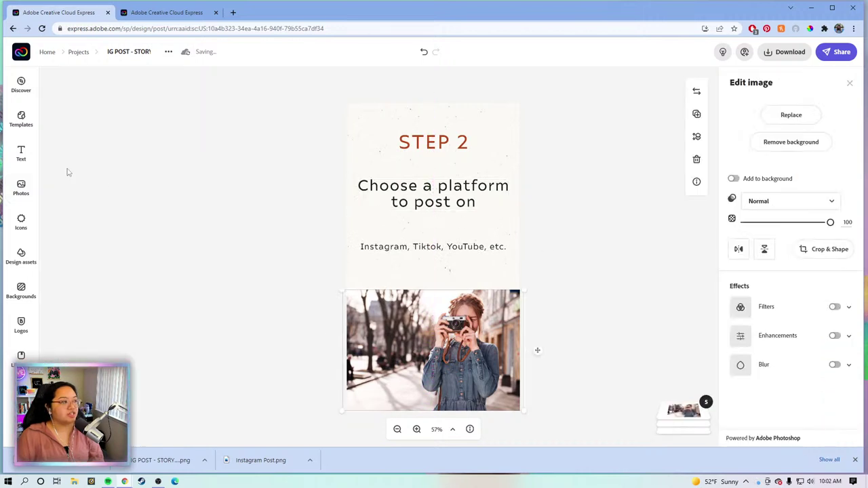
pyautogui.press('Delete')
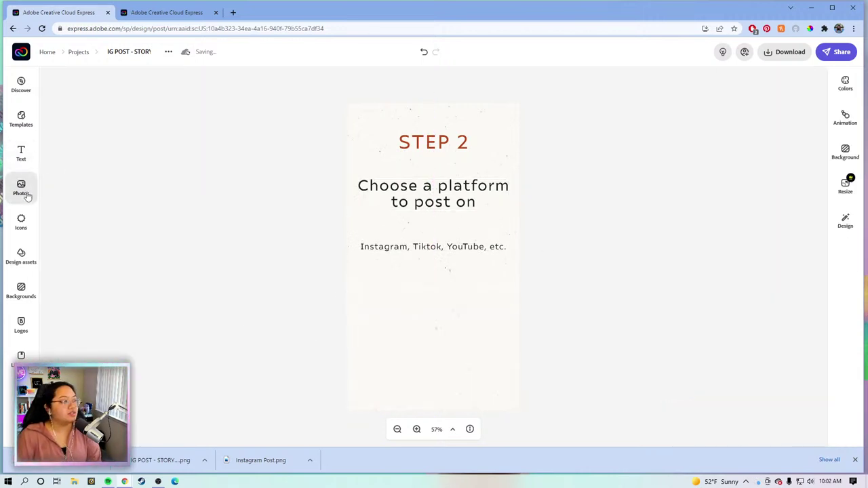
# Search the stock photos for "social media" and add the photo of four friends at a table with phone tripods
pyautogui.click(24, 192)
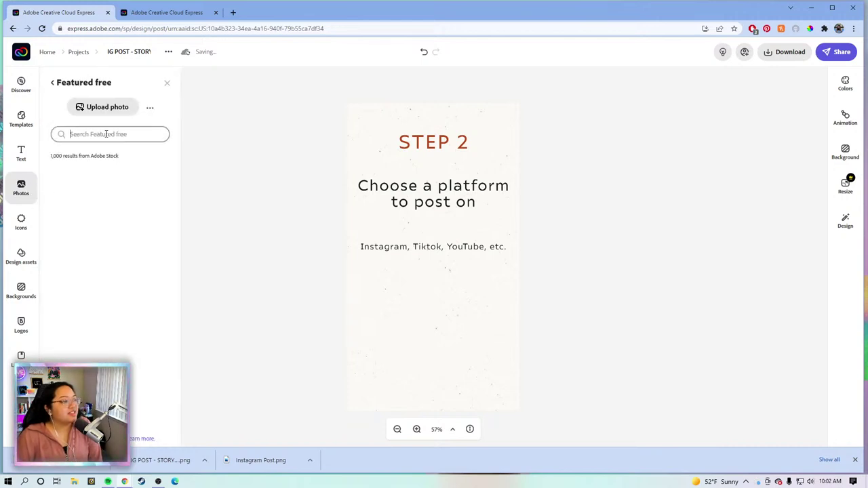
pyautogui.click(52, 84)
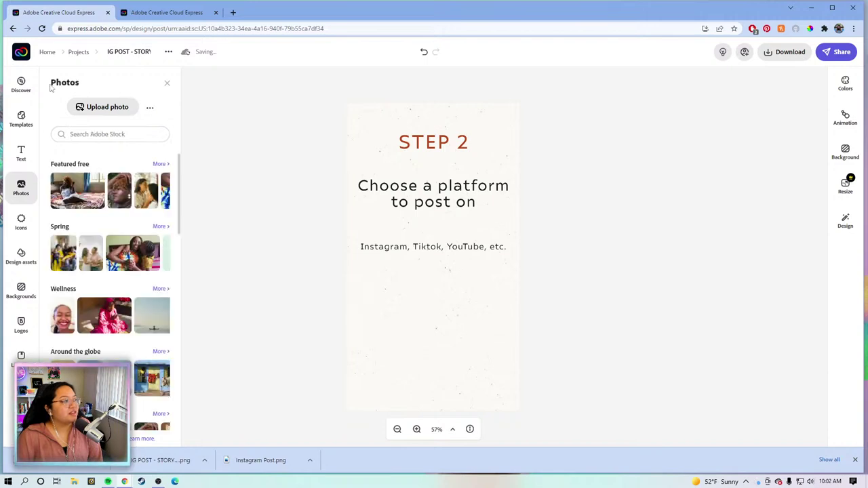
pyautogui.click(118, 135)
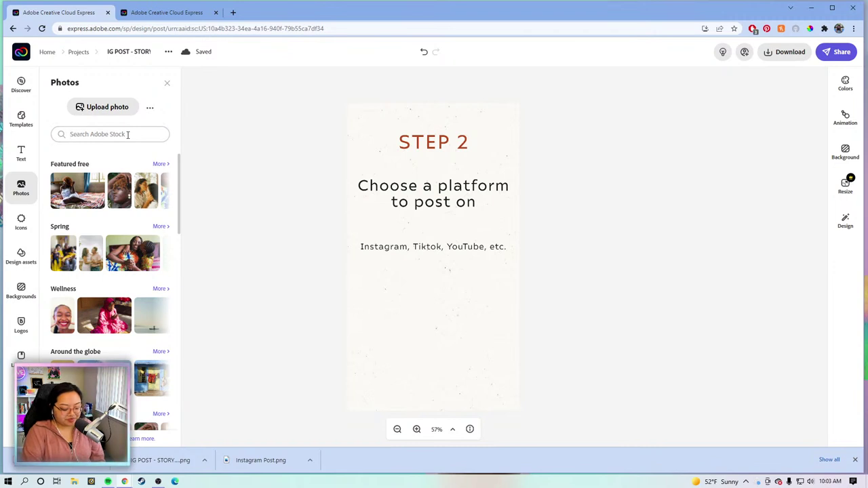
pyautogui.write('social media')
pyautogui.press('Return')
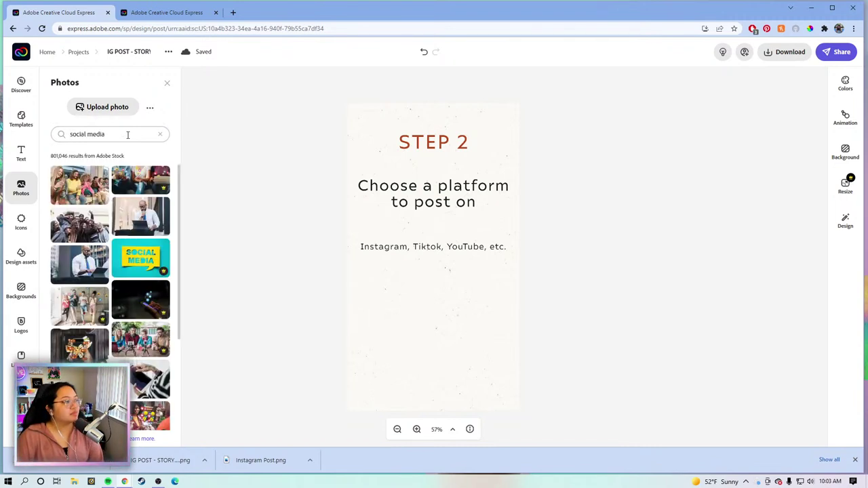
pyautogui.scroll(-3, 96, 240)
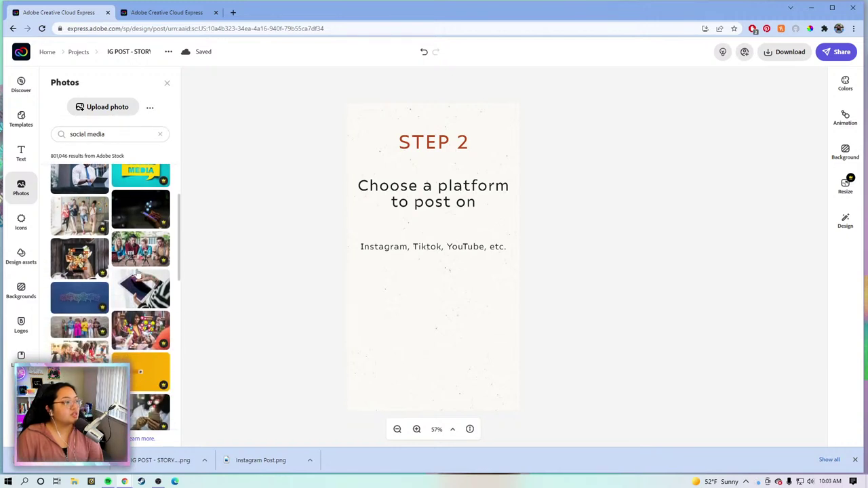
pyautogui.click(137, 253)
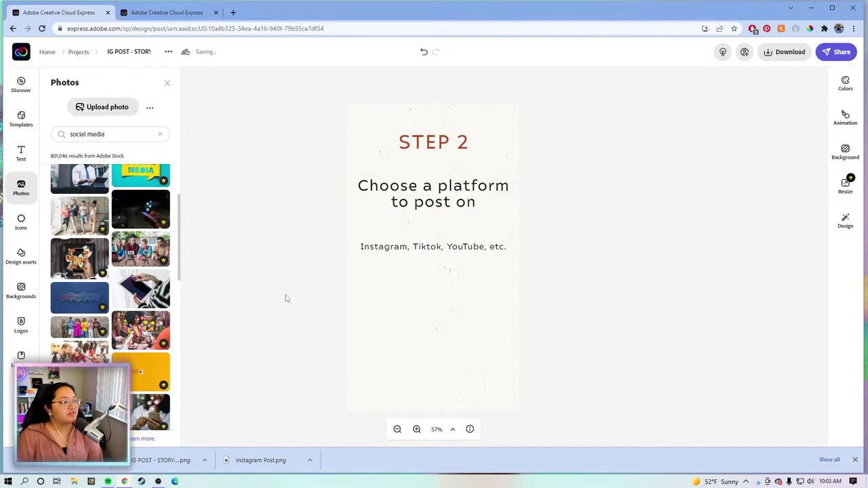
# Enlarge the friends photo to the full page width and align it with the bottom edge of the page
pyautogui.moveTo(424, 327); pyautogui.dragTo(402, 393)
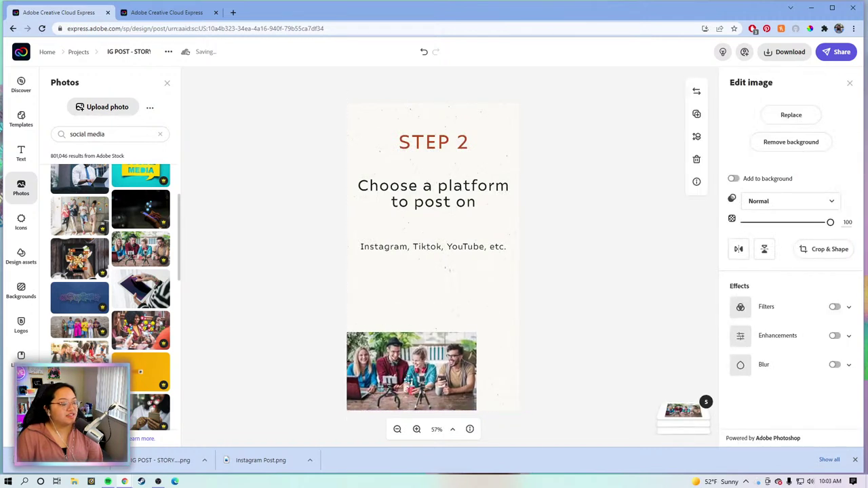
pyautogui.moveTo(516, 314); pyautogui.dragTo(527, 300)
pyautogui.moveTo(420, 357); pyautogui.dragTo(413, 362)
pyautogui.click(530, 263)
# Reposition the description line slightly higher, centred on the page between the heading and the photo
pyautogui.click(465, 248)
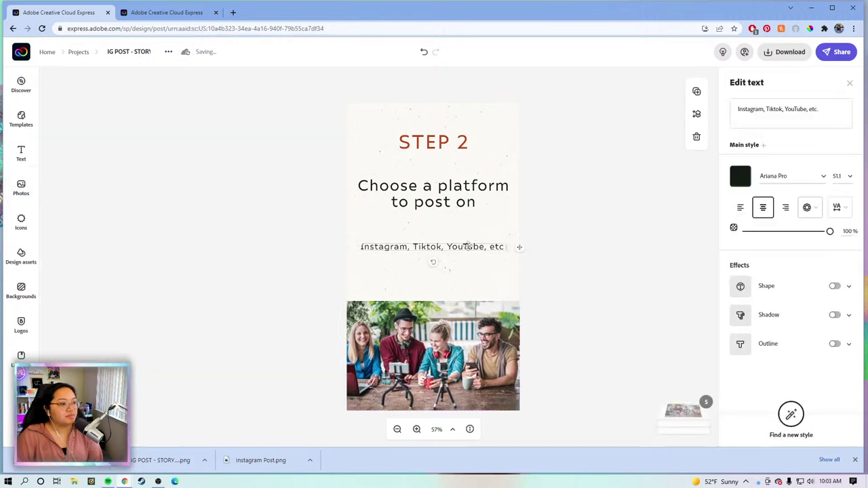
pyautogui.moveTo(466, 256); pyautogui.dragTo(467, 267)
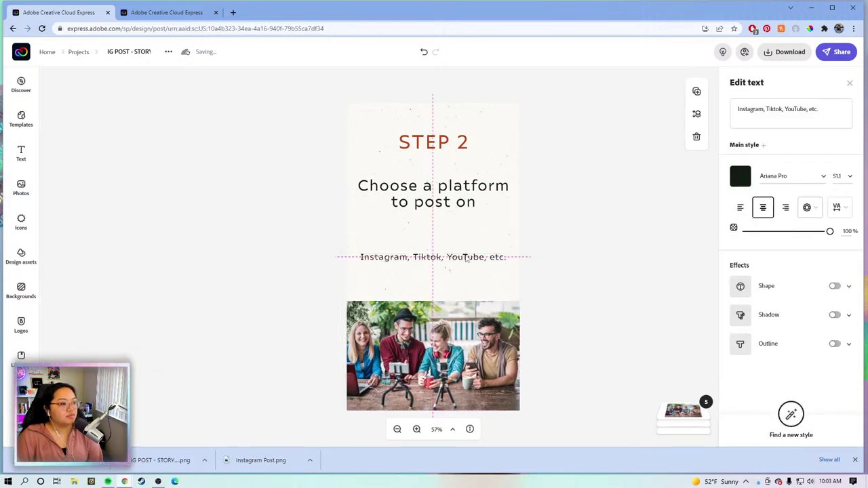
pyautogui.click(456, 195)
pyautogui.click(457, 273)
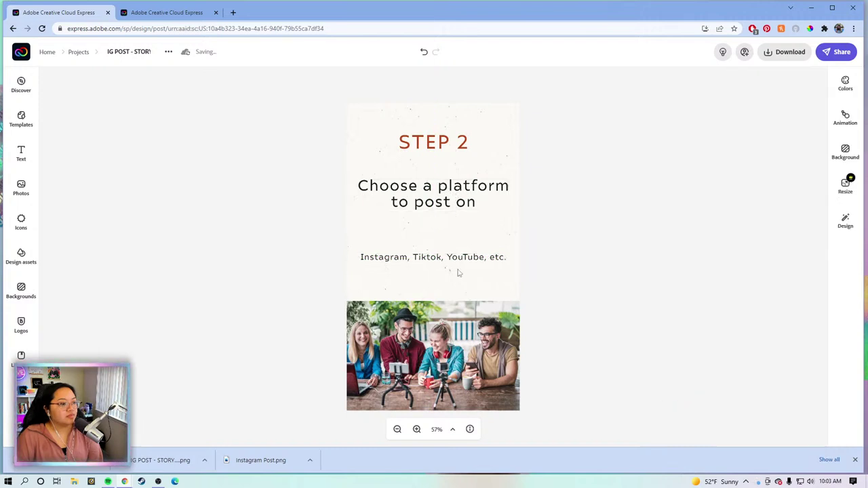
pyautogui.moveTo(459, 259); pyautogui.dragTo(463, 248)
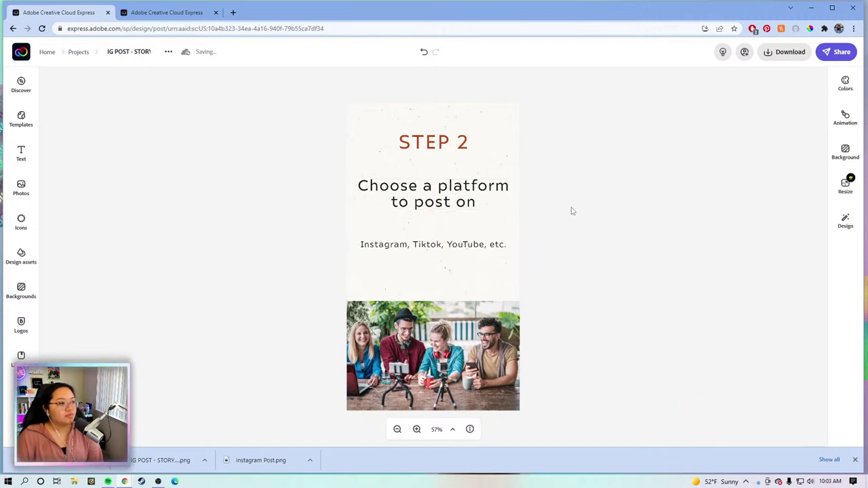
# Download the design as a PNG named "IG POST - STORY 2" into the IG POST folder
pyautogui.click(787, 52)
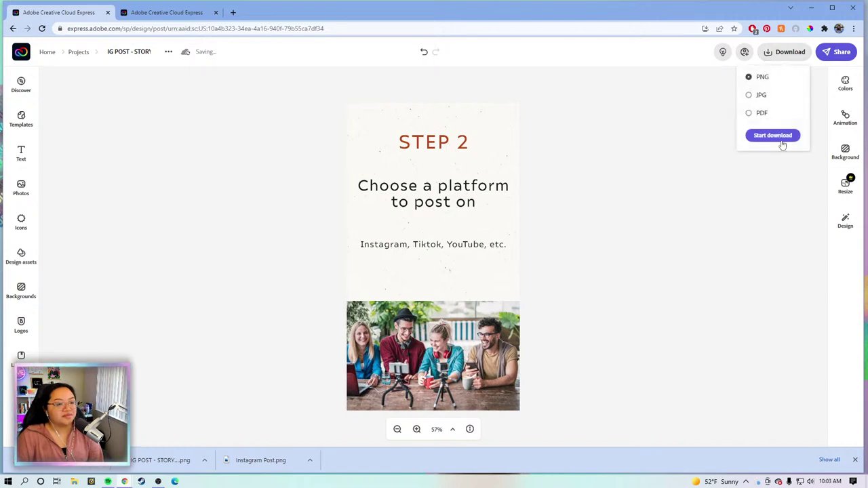
pyautogui.click(784, 139)
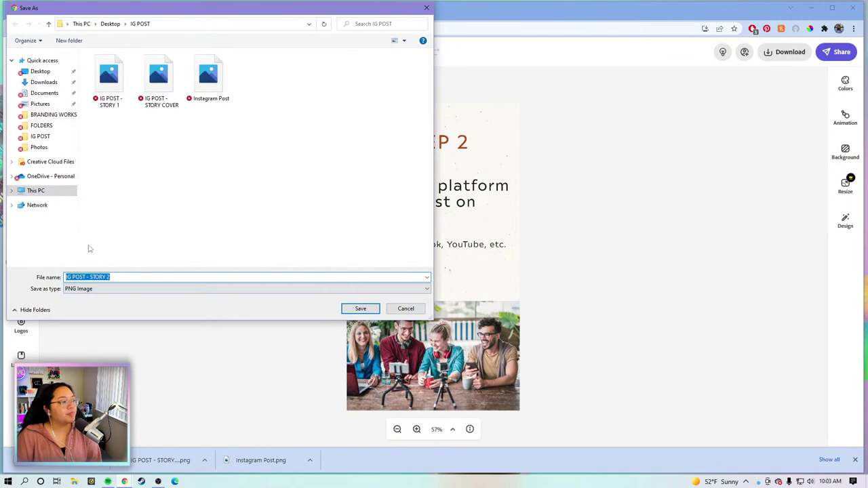
pyautogui.click(122, 277)
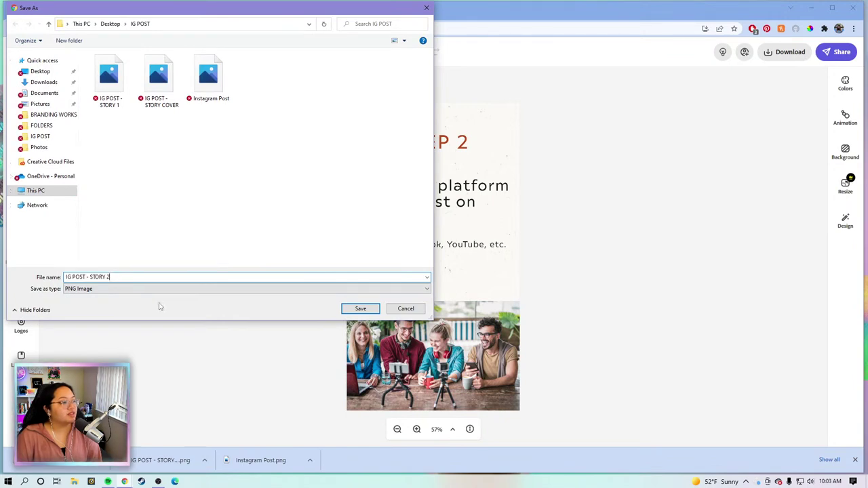
pyautogui.click(360, 309)
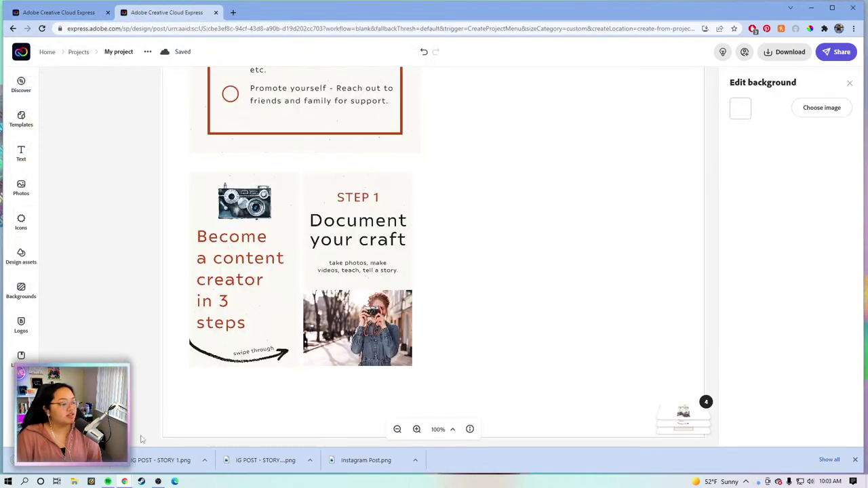
# Place the downloaded Step 2 image in the overview project, beside the Step 1 story
pyautogui.moveTo(79, 466); pyautogui.dragTo(499, 332)
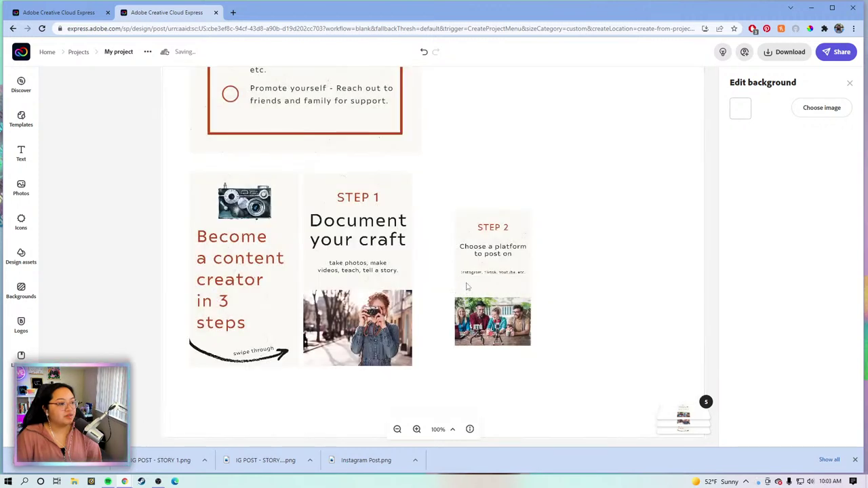
pyautogui.moveTo(467, 287); pyautogui.dragTo(445, 303)
# Shrink the cover and Step 1 images to about the Step 2 image's size and line up all three in a row below the post
pyautogui.click(274, 204)
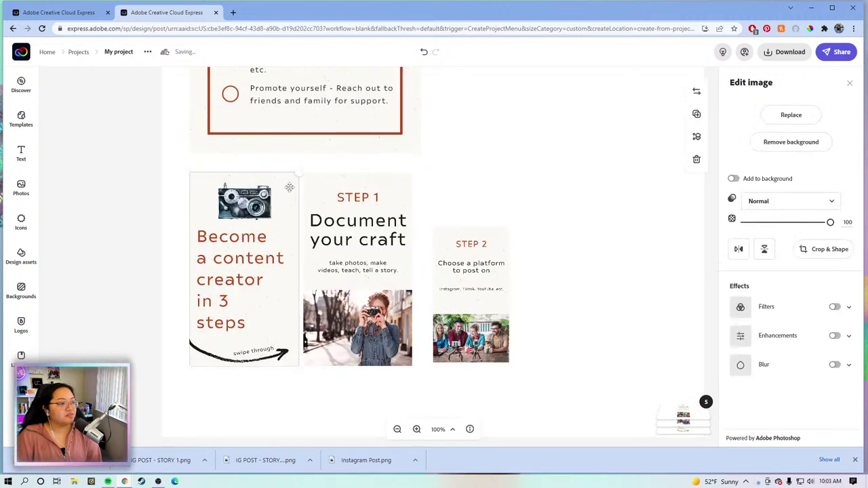
pyautogui.moveTo(296, 170); pyautogui.dragTo(268, 229)
pyautogui.moveTo(232, 273); pyautogui.dragTo(233, 225)
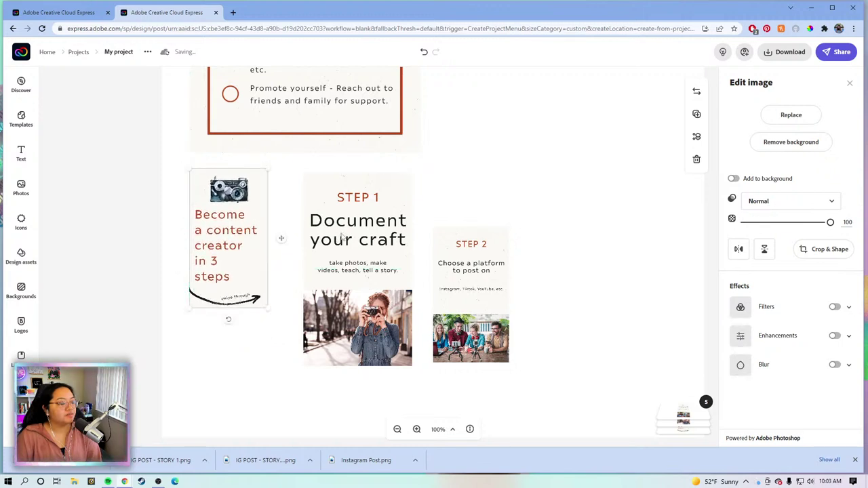
pyautogui.moveTo(353, 234); pyautogui.dragTo(332, 235)
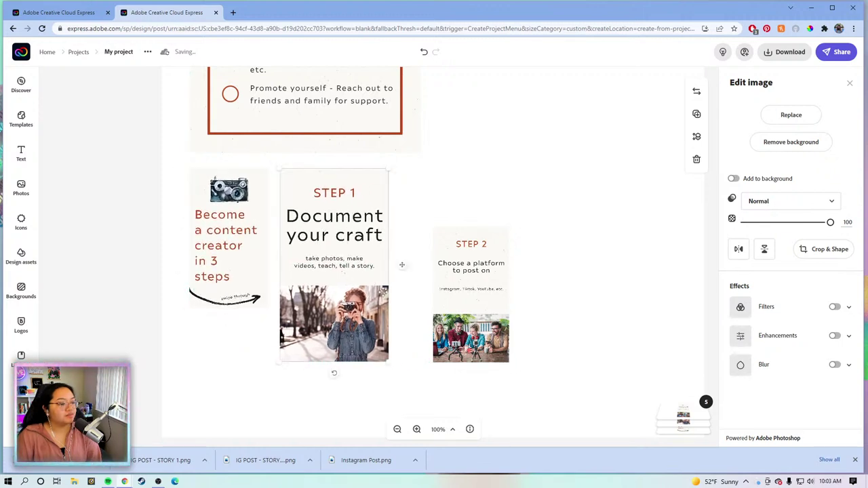
pyautogui.moveTo(388, 360); pyautogui.dragTo(352, 315)
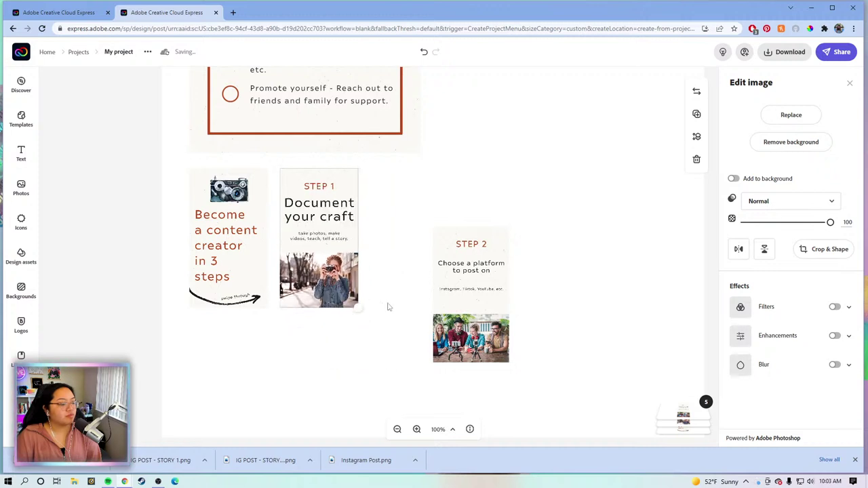
pyautogui.moveTo(476, 289); pyautogui.dragTo(407, 233)
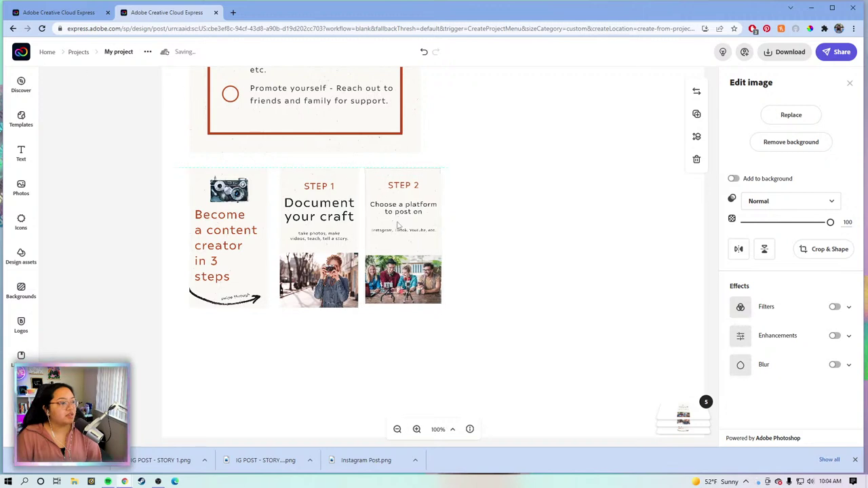
# Return to the home page from the Step 2 design and duplicate that project as "IG POST - STORY 3"
pyautogui.click(59, 12)
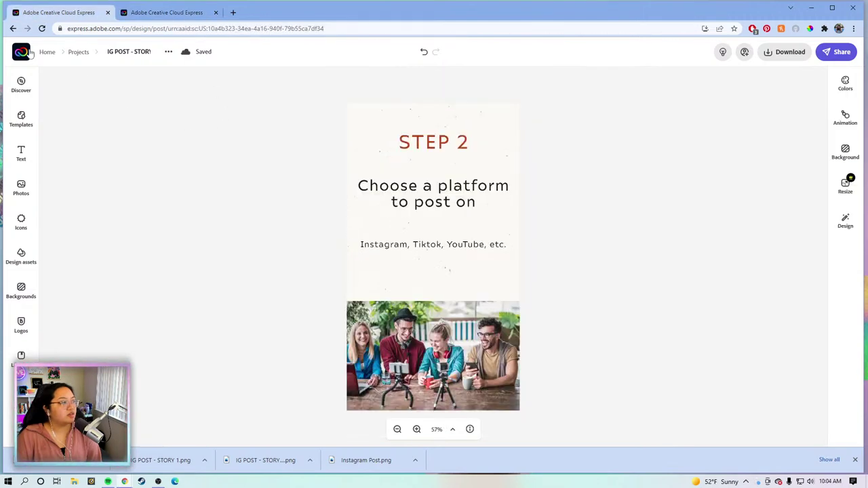
pyautogui.click(20, 51)
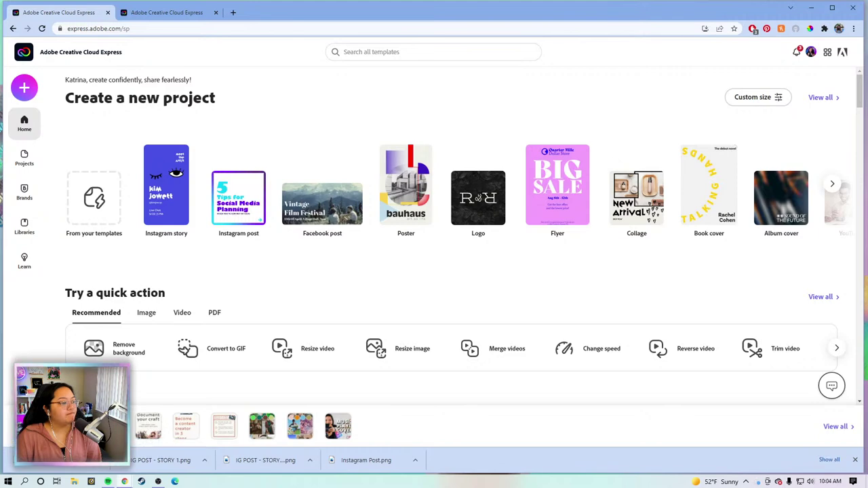
pyautogui.click(41, 414)
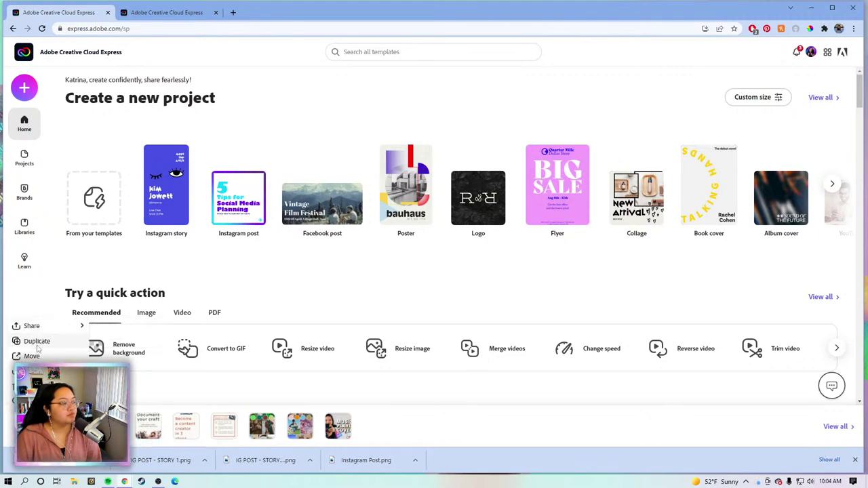
pyautogui.click(37, 347)
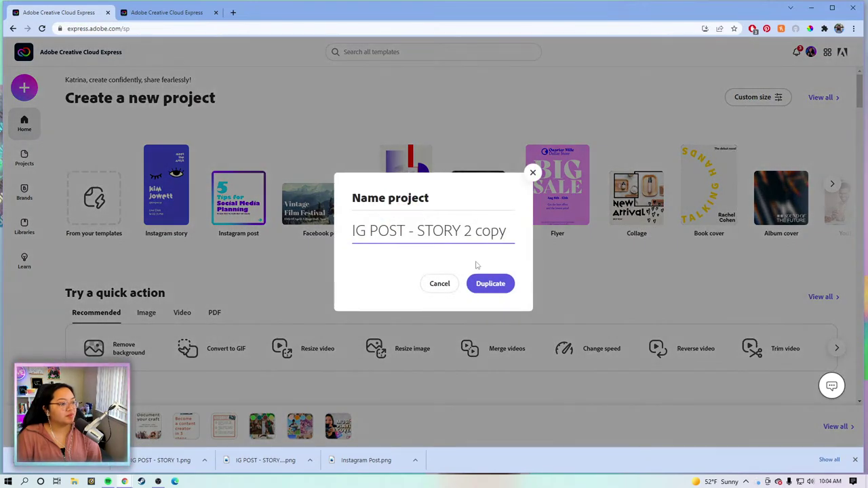
pyautogui.moveTo(510, 231); pyautogui.dragTo(454, 232)
pyautogui.press('BackSpace')
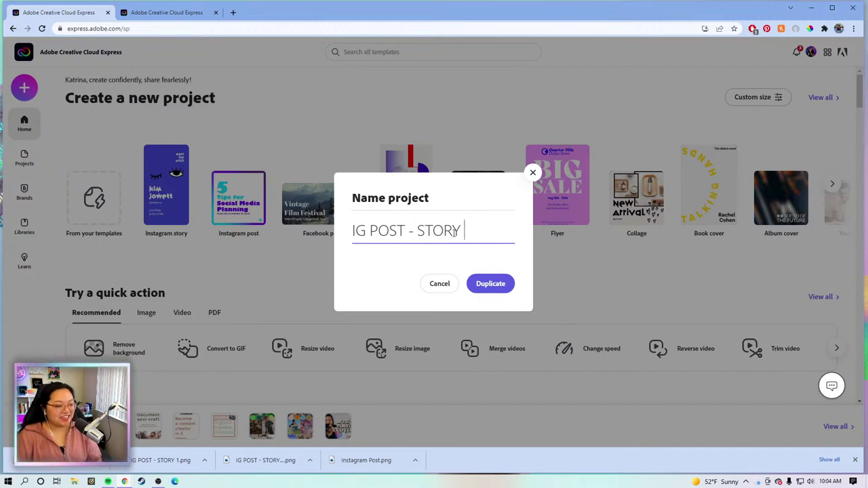
pyautogui.write('3')
pyautogui.press('Return')
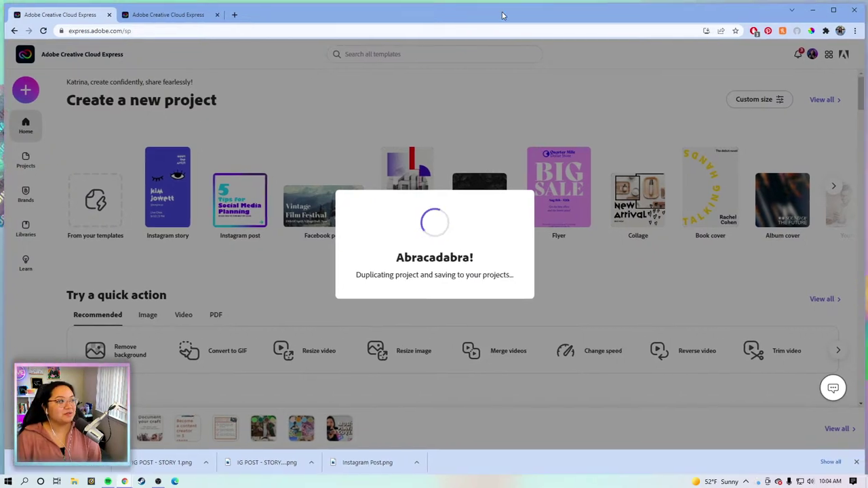
# Reload the home page and open the duplicated Story 3 project from the recent projects
pyautogui.moveTo(861, 217); pyautogui.dragTo(864, 214)
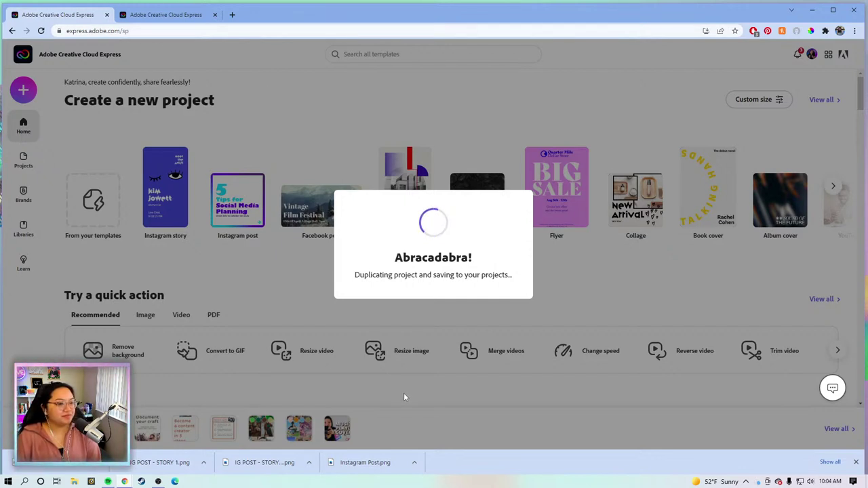
pyautogui.click(158, 31)
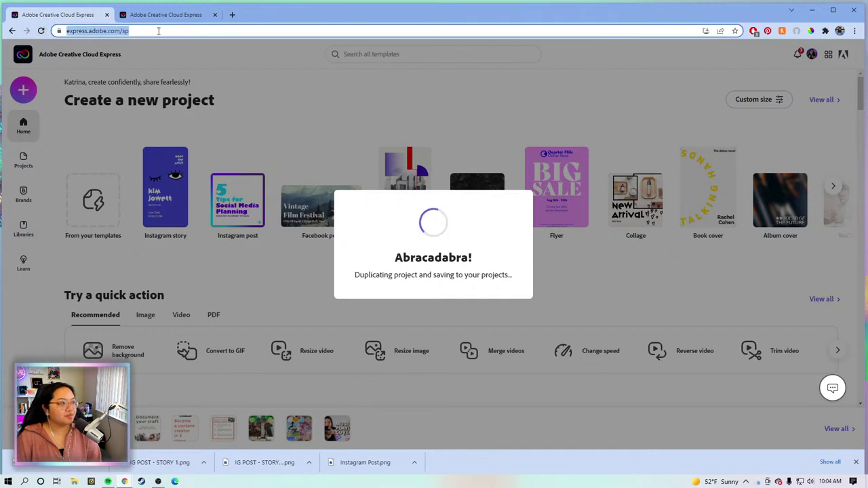
pyautogui.click(42, 33)
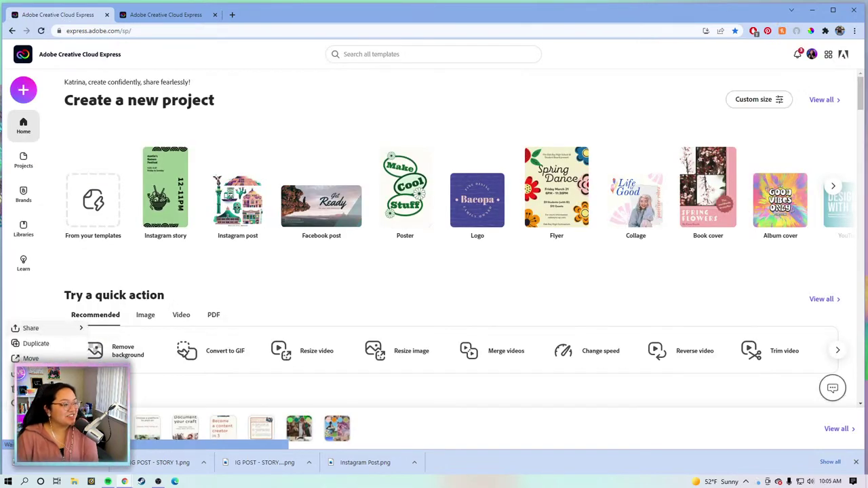
pyautogui.click(25, 296)
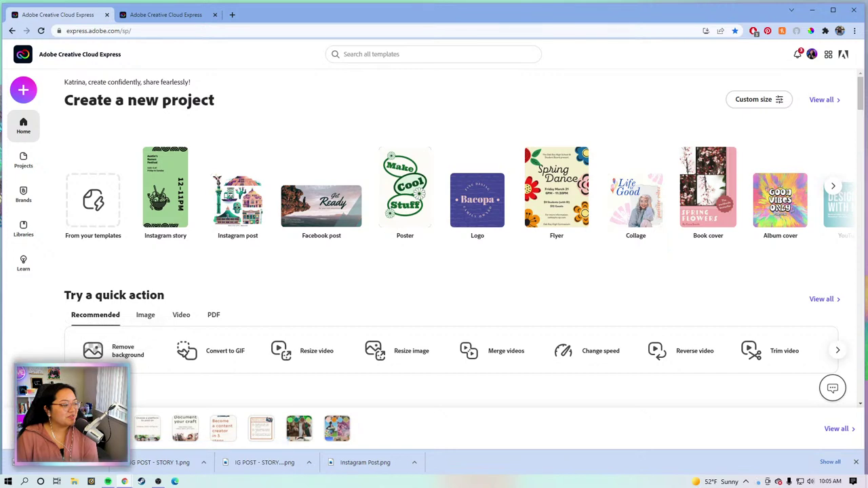
pyautogui.click(108, 427)
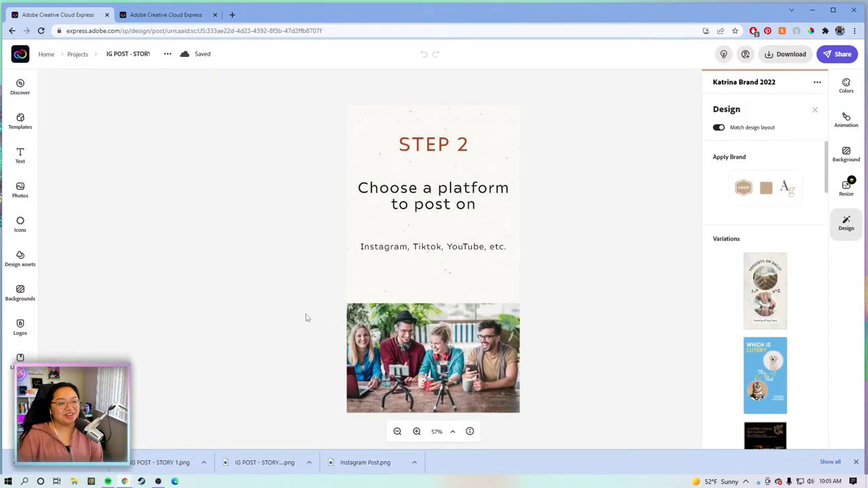
# Change the step title at the top of the duplicated story to "STEP 3"
pyautogui.click(399, 143)
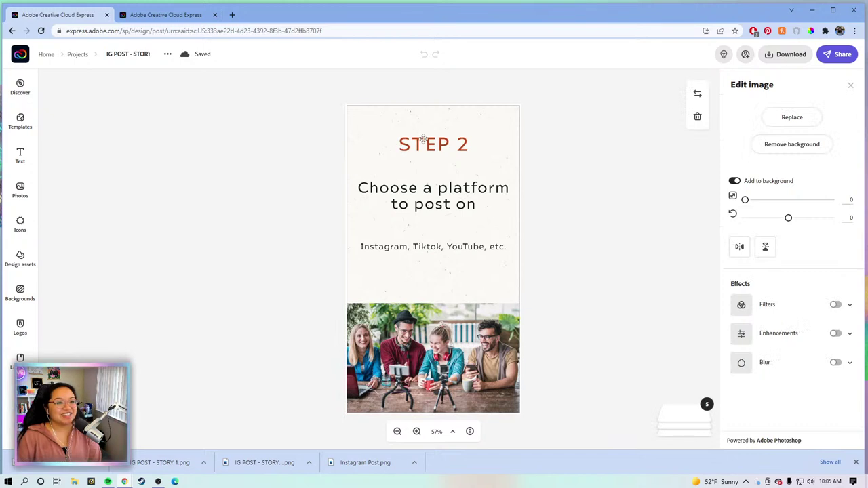
pyautogui.click(423, 139)
pyautogui.click(775, 108)
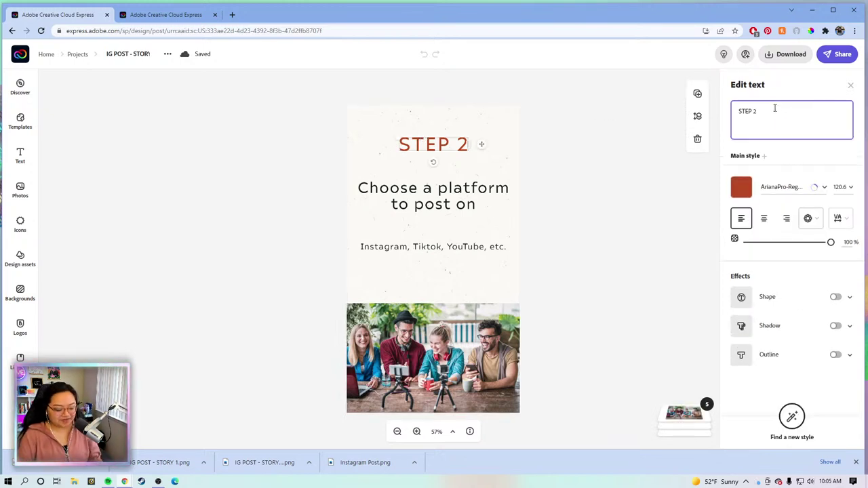
pyautogui.press('BackSpace')
pyautogui.write('3')
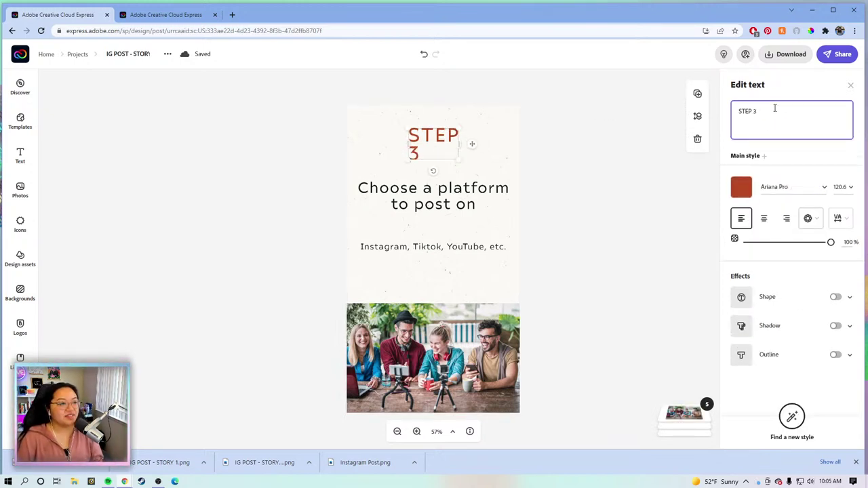
# Widen the STEP 3 title's text box so it fits on one line, and center it slightly lower on the story
pyautogui.click(484, 144)
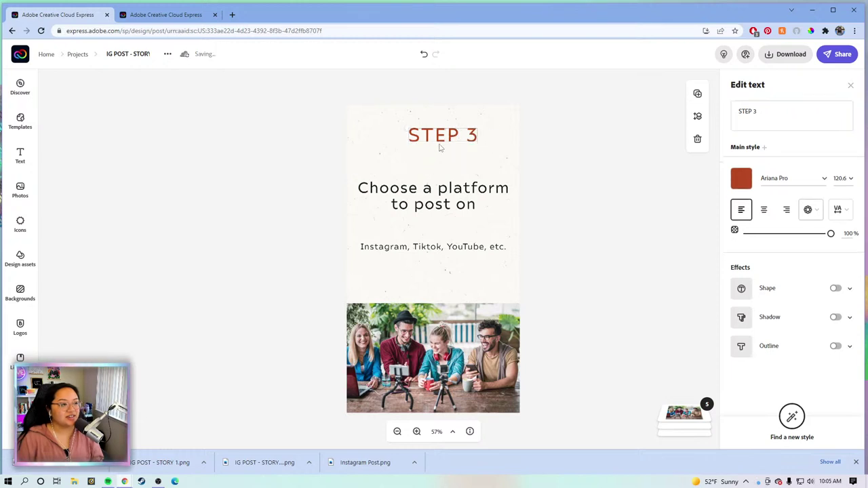
pyautogui.moveTo(439, 148); pyautogui.dragTo(437, 156)
# Replace the heading below the title with "Promote yourself", enlarge it to about size 102 and center it
pyautogui.click(429, 195)
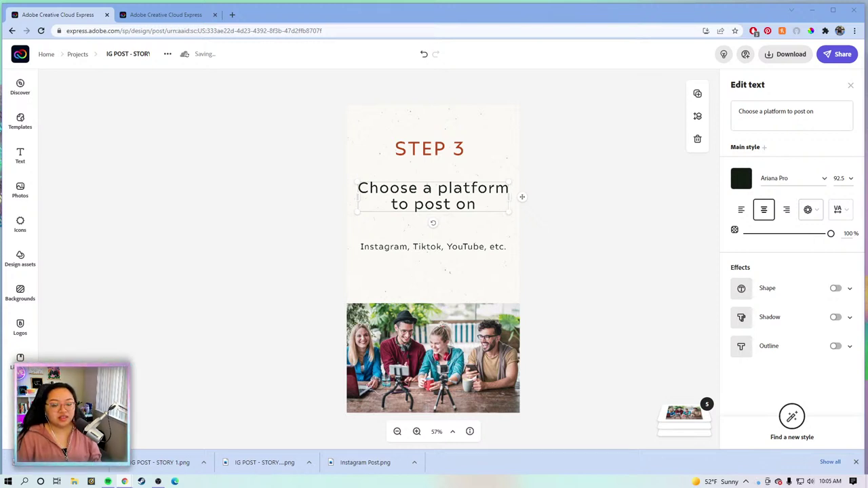
pyautogui.click(436, 200)
pyautogui.moveTo(821, 117); pyautogui.dragTo(728, 113)
pyautogui.write('Promote yourself')
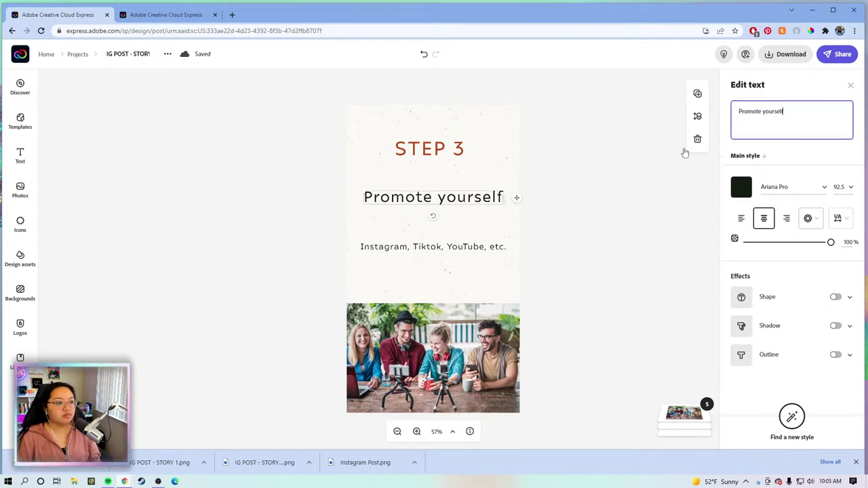
pyautogui.moveTo(354, 186); pyautogui.dragTo(349, 185)
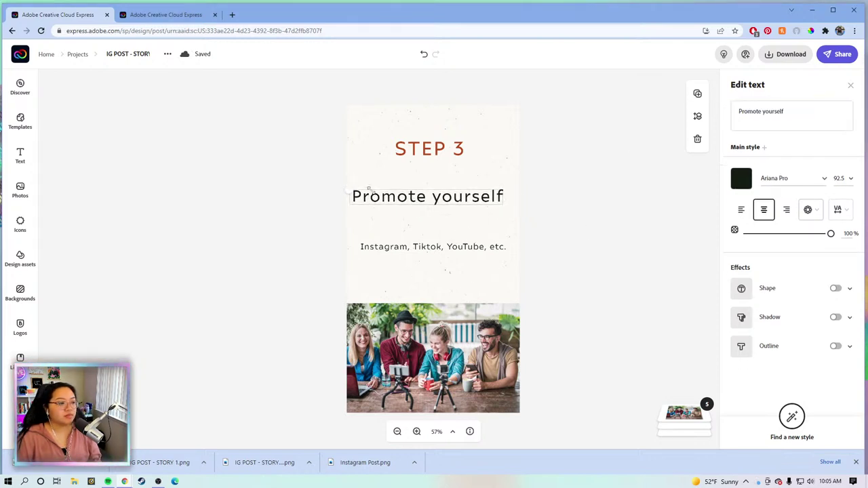
pyautogui.moveTo(402, 197); pyautogui.dragTo(408, 192)
# Change the supporting text to "Reach out to friends and family for support", wrap it on two lines at about size 62 and center it
pyautogui.click(414, 251)
pyautogui.click(416, 247)
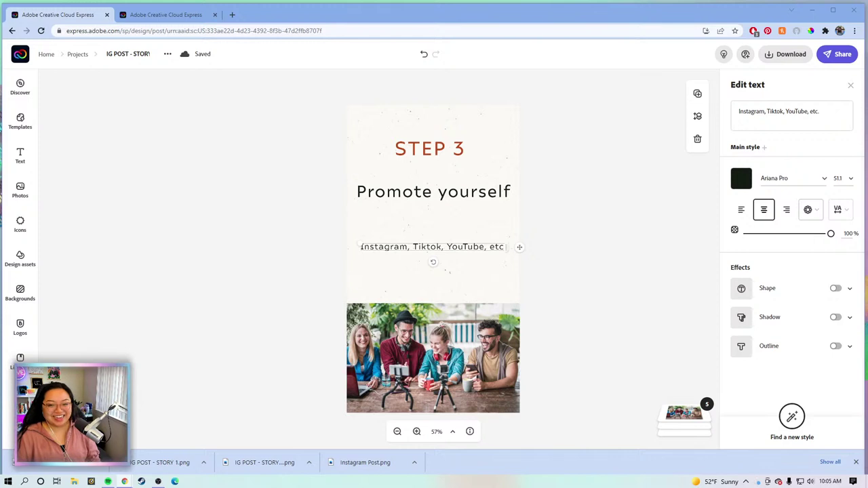
pyautogui.click(848, 113)
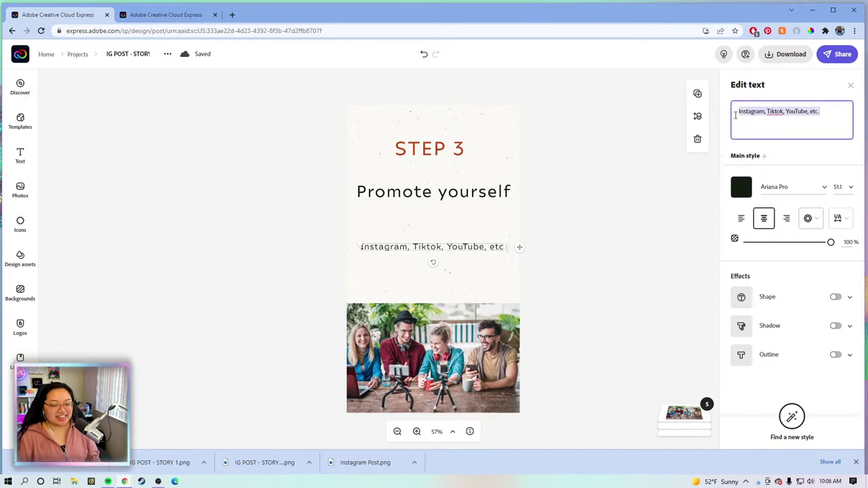
pyautogui.write('Reach out to friends and family for support')
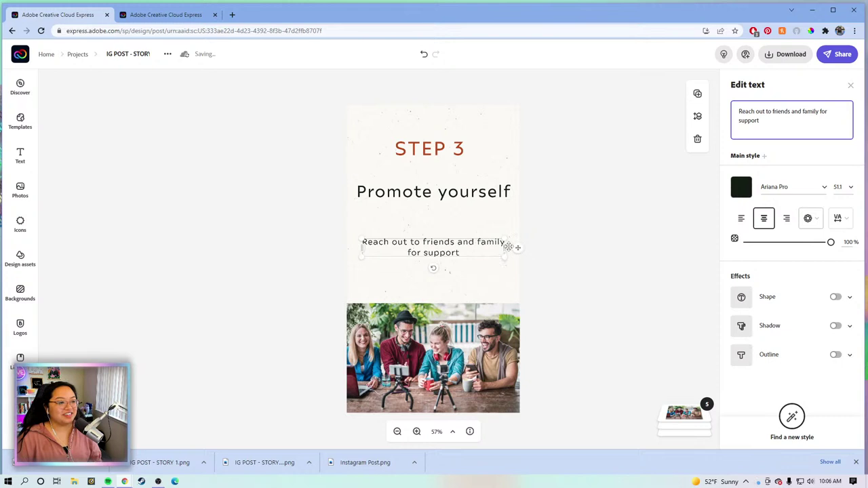
pyautogui.moveTo(505, 248)
pyautogui.mouseDown()
pyautogui.moveTo(465, 246)
pyautogui.moveTo(482, 261)
pyautogui.moveTo(499, 248)
pyautogui.mouseUp()
pyautogui.moveTo(434, 258); pyautogui.dragTo(445, 246)
pyautogui.click(458, 221)
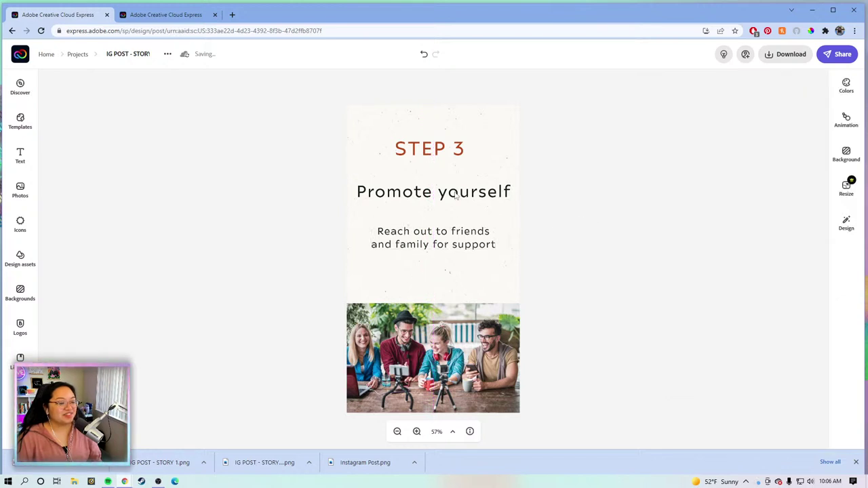
# Nudge the heading down slightly and replace the group photo with one of a man in a blue shirt waving at a laptop
pyautogui.click(453, 192)
pyautogui.moveTo(453, 193); pyautogui.dragTo(453, 193)
pyautogui.click(554, 244)
pyautogui.click(447, 356)
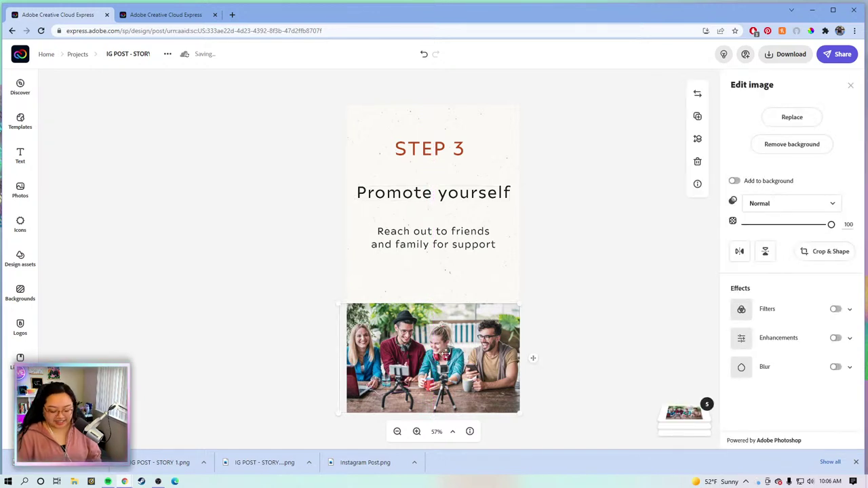
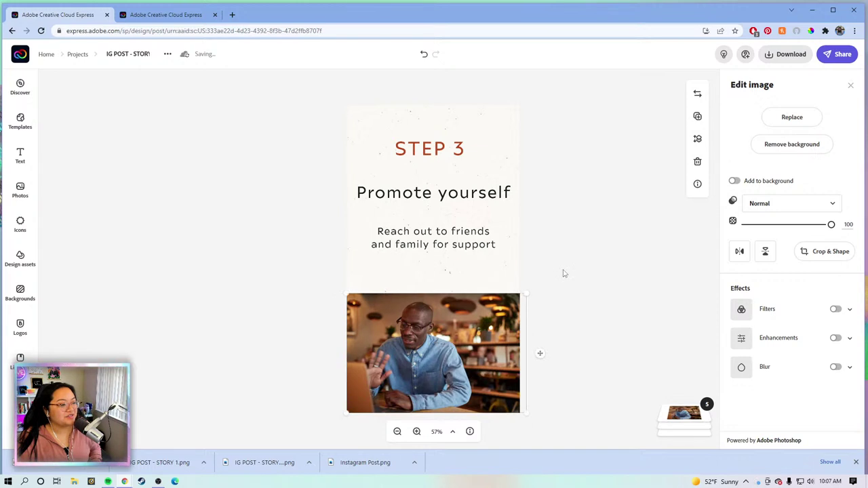
pyautogui.click(563, 273)
# Enlarge the supporting text to about size 65, recenter it and move the "Promote yourself" heading up slightly
pyautogui.click(438, 238)
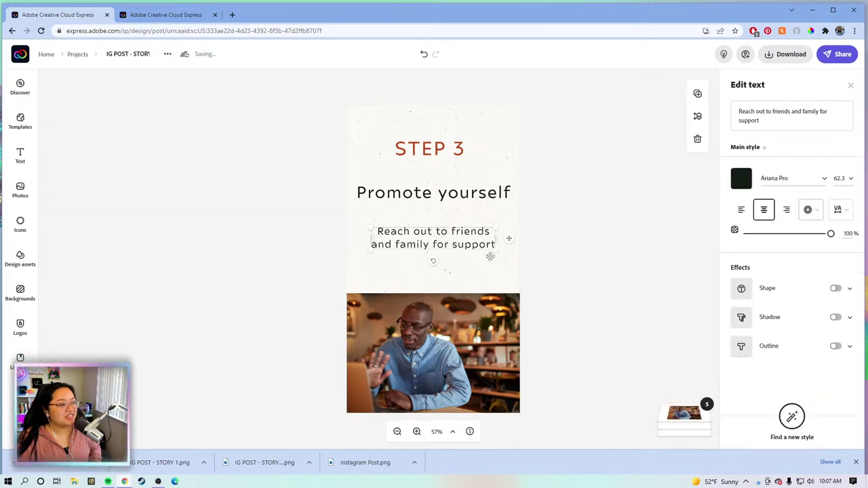
pyautogui.moveTo(495, 252); pyautogui.dragTo(500, 248)
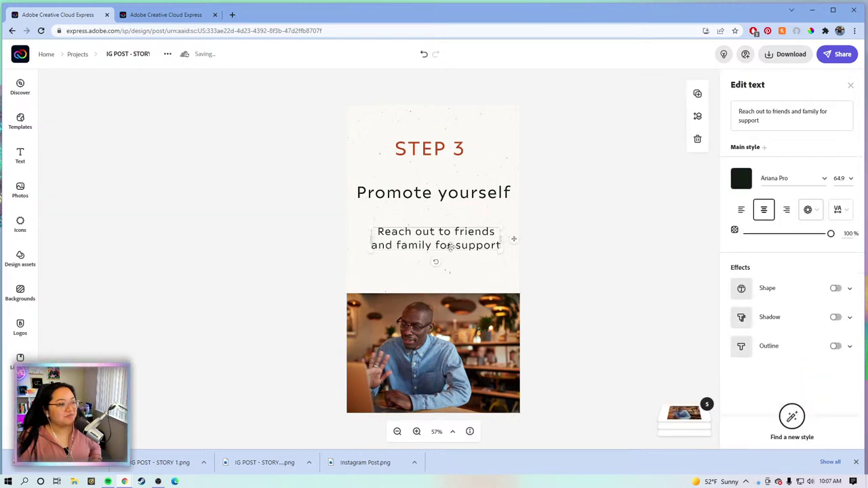
pyautogui.moveTo(438, 256); pyautogui.dragTo(447, 251)
pyautogui.click(446, 196)
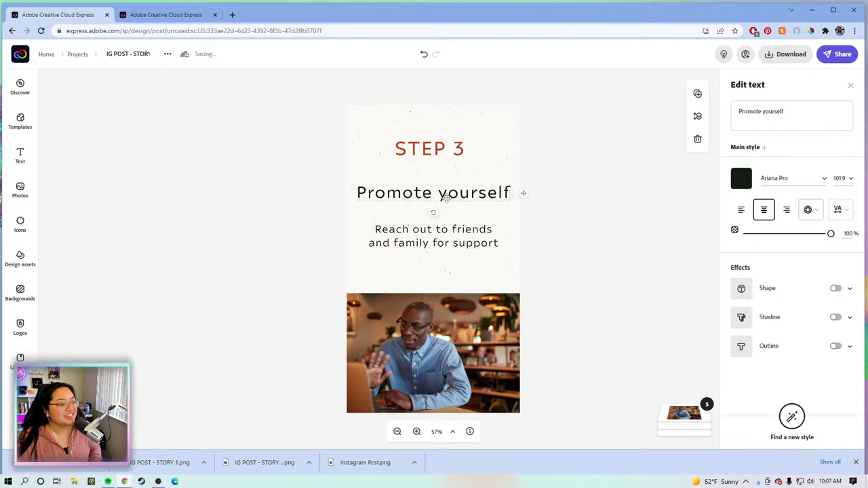
pyautogui.moveTo(446, 197)
pyautogui.mouseDown()
pyautogui.moveTo(447, 208)
pyautogui.moveTo(448, 192)
pyautogui.mouseUp()
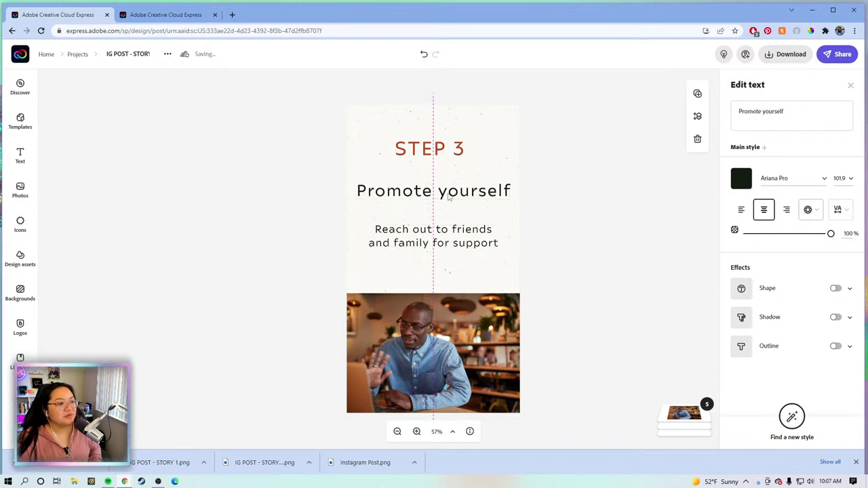
pyautogui.click(545, 188)
# Download the Step 3 story as a PNG named "IG POST - STORY 3" in the IG POST folder
pyautogui.click(779, 60)
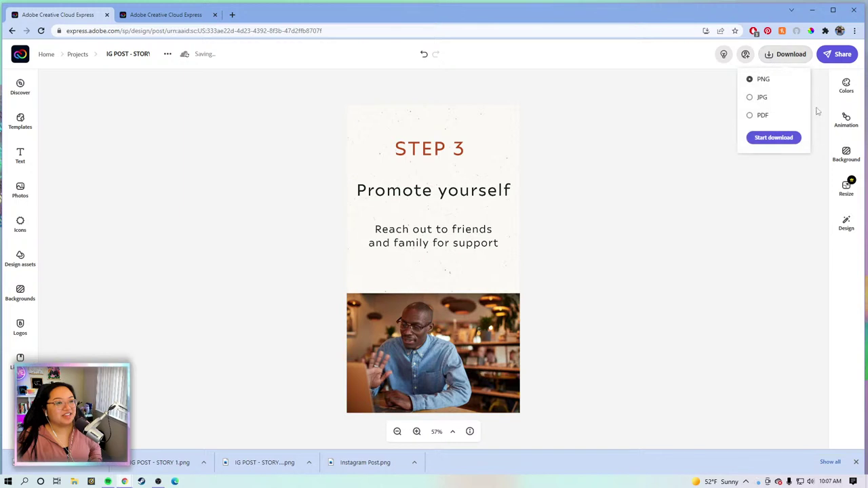
pyautogui.click(778, 140)
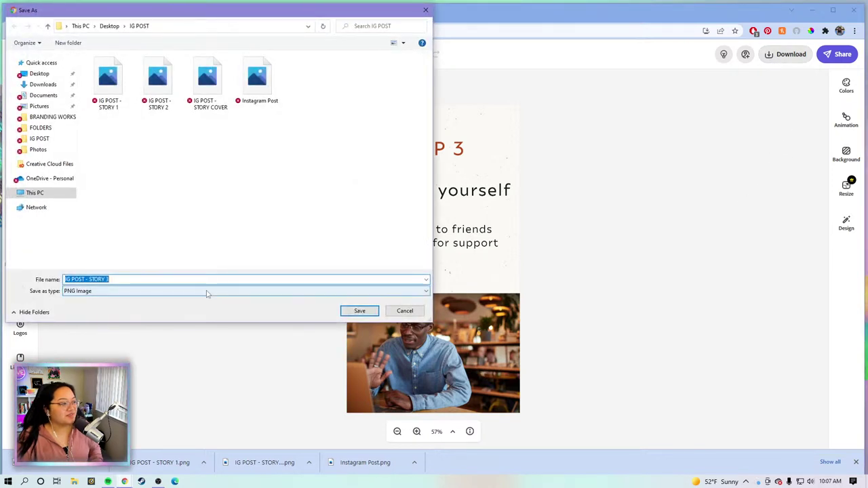
pyautogui.click(202, 279)
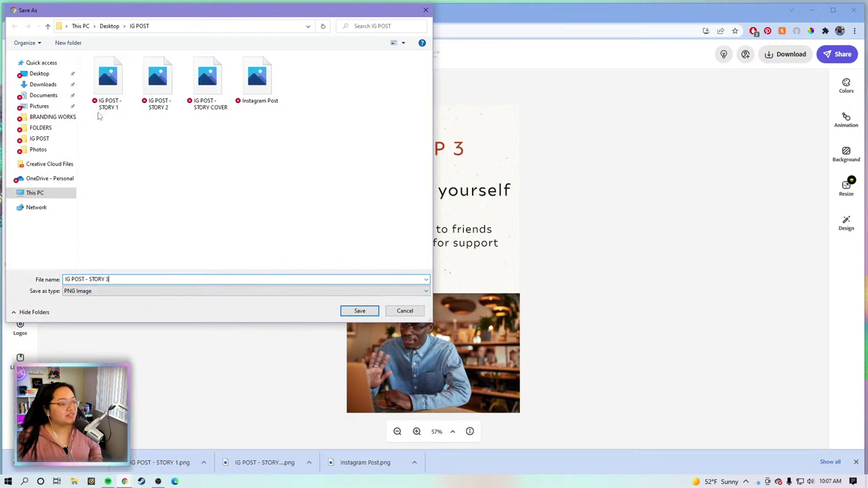
pyautogui.click(360, 310)
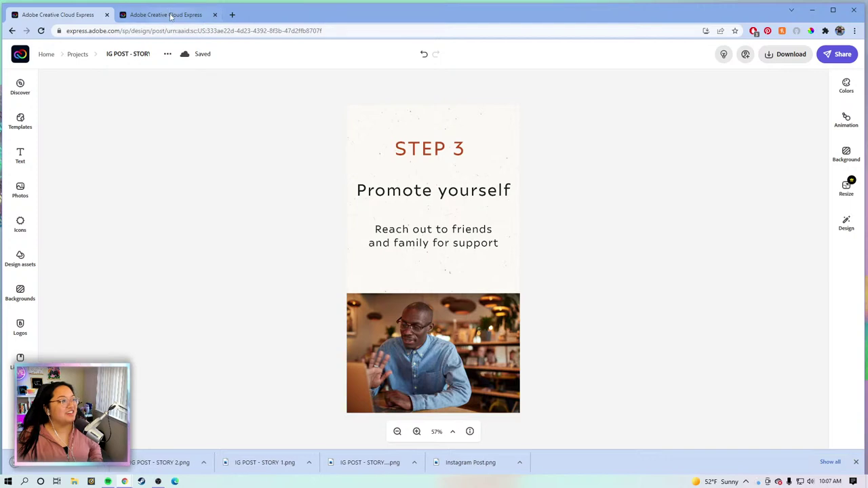
# Add the downloaded Step 3 image to the overview project and close up the gaps between the Step 1, 2 and 3 images
pyautogui.click(171, 15)
pyautogui.moveTo(61, 467); pyautogui.dragTo(507, 271)
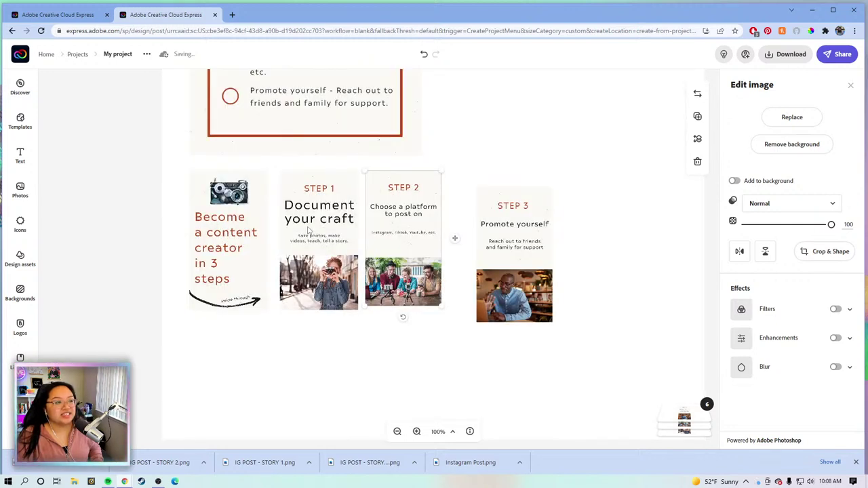
pyautogui.click(311, 228)
pyautogui.moveTo(306, 230); pyautogui.dragTo(333, 217)
pyautogui.moveTo(403, 214); pyautogui.dragTo(394, 218)
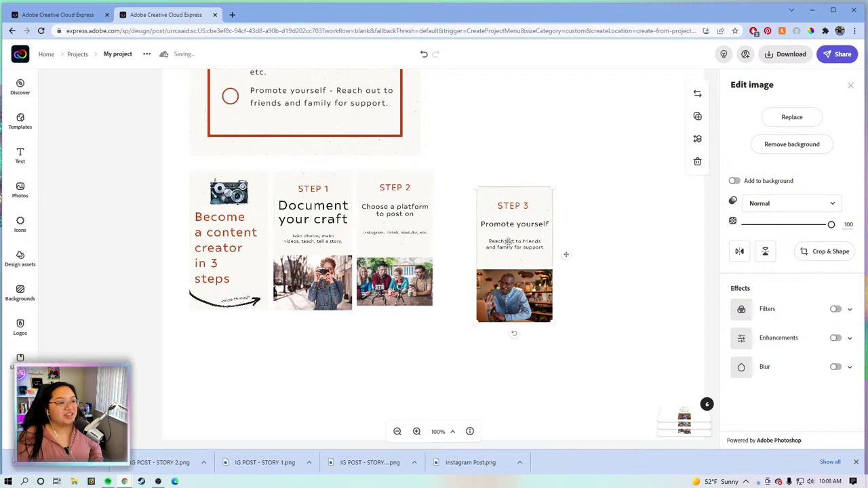
pyautogui.moveTo(487, 234); pyautogui.dragTo(467, 231)
# Enlarge the Step 2 and Step 3 images slightly to match the height of the cover and Step 1 images
pyautogui.click(397, 252)
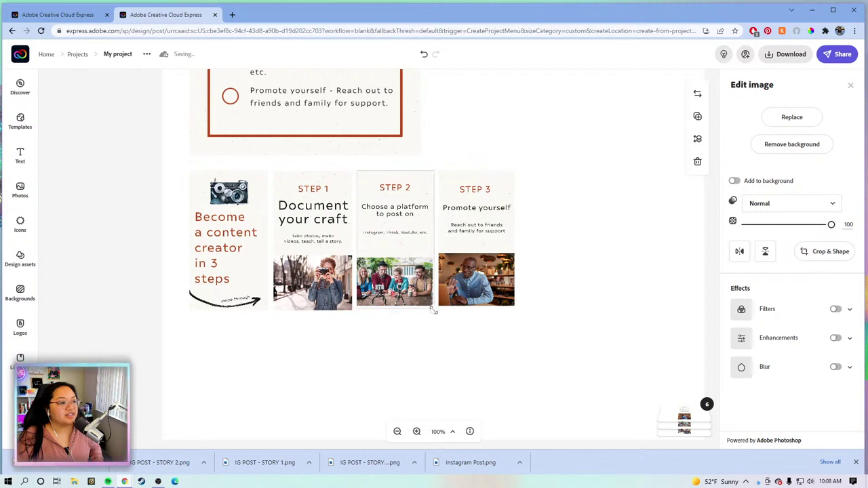
pyautogui.moveTo(433, 306); pyautogui.dragTo(435, 311)
pyautogui.click(505, 298)
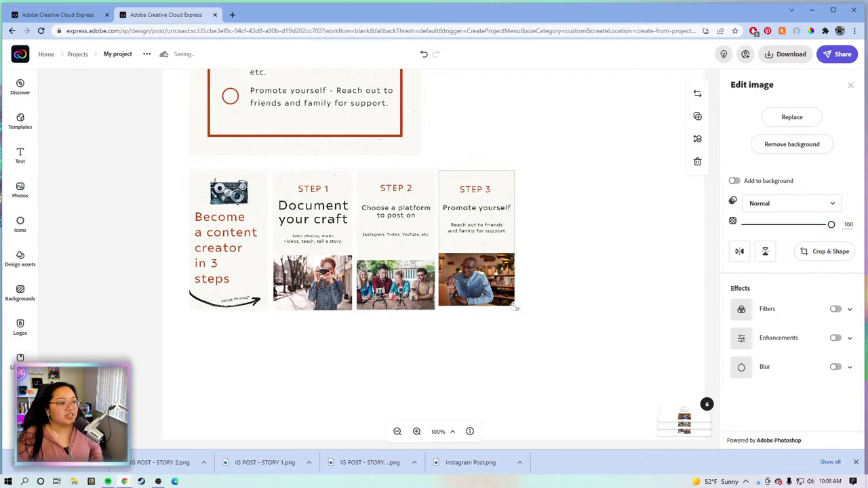
pyautogui.moveTo(514, 305); pyautogui.dragTo(518, 311)
pyautogui.click(553, 299)
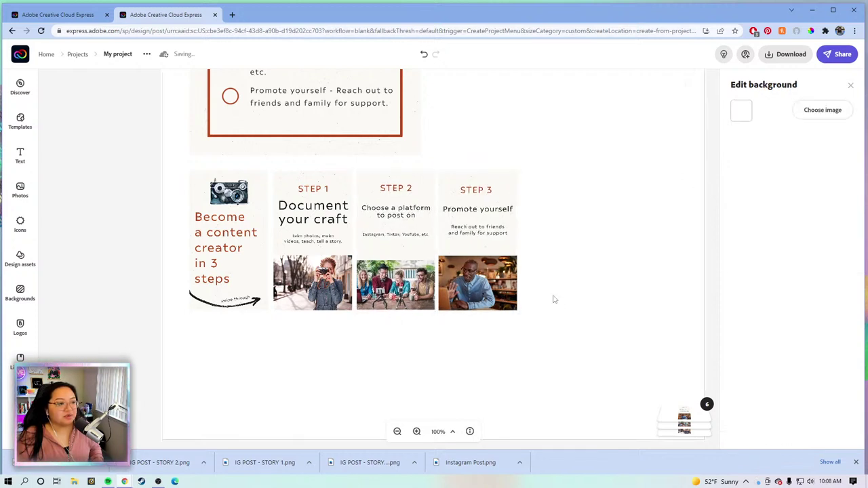
# Return to the home page from the Step 3 design and duplicate that project as "IG POST - STORY 3"
pyautogui.click(54, 8)
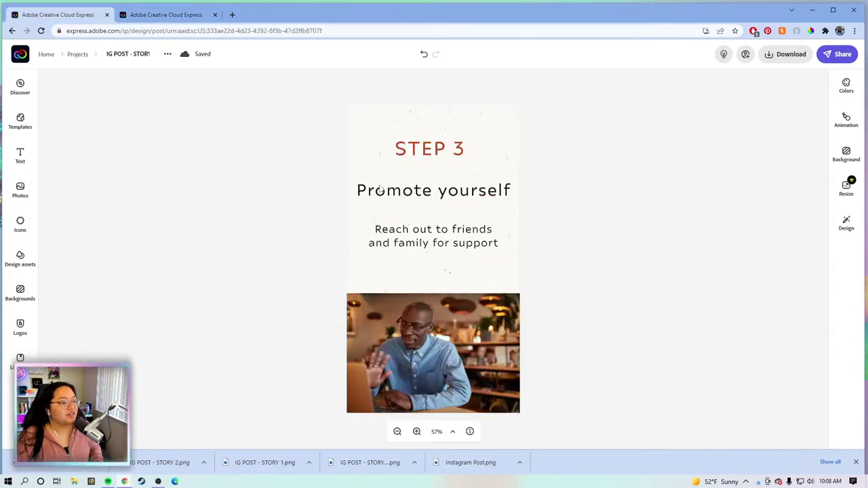
pyautogui.click(17, 56)
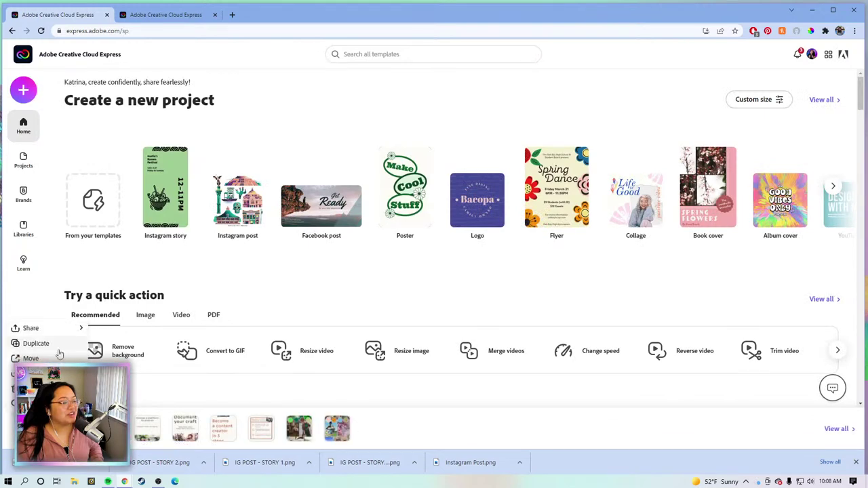
pyautogui.click(41, 344)
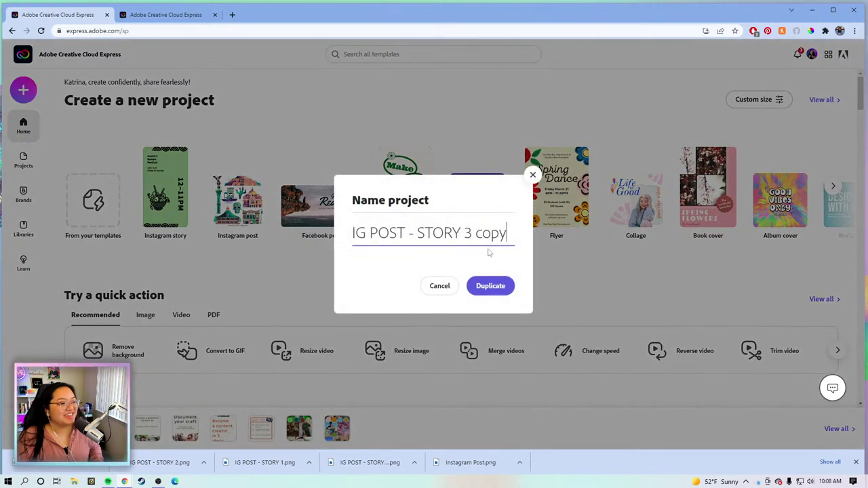
pyautogui.moveTo(505, 234); pyautogui.dragTo(464, 233)
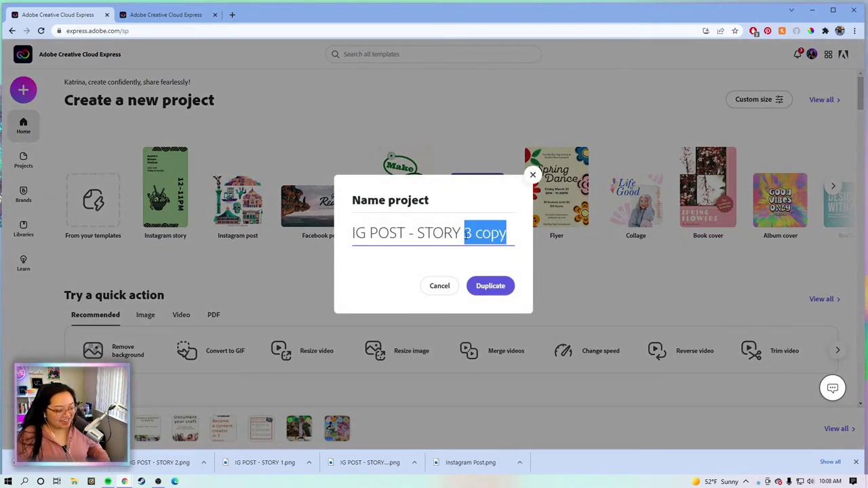
pyautogui.press('BackSpace')
pyautogui.write('3')
pyautogui.press('Return')
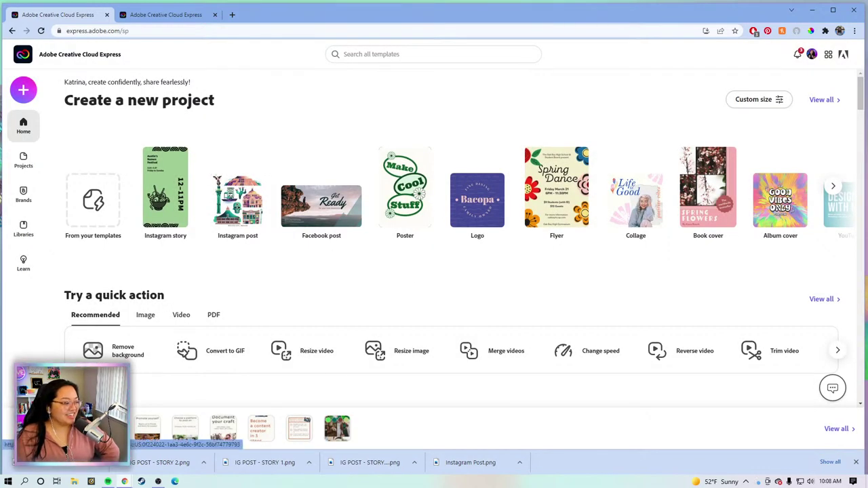
# Open the duplicated project from the recent projects and delete its "Promote yourself" heading and the photo
pyautogui.click(110, 427)
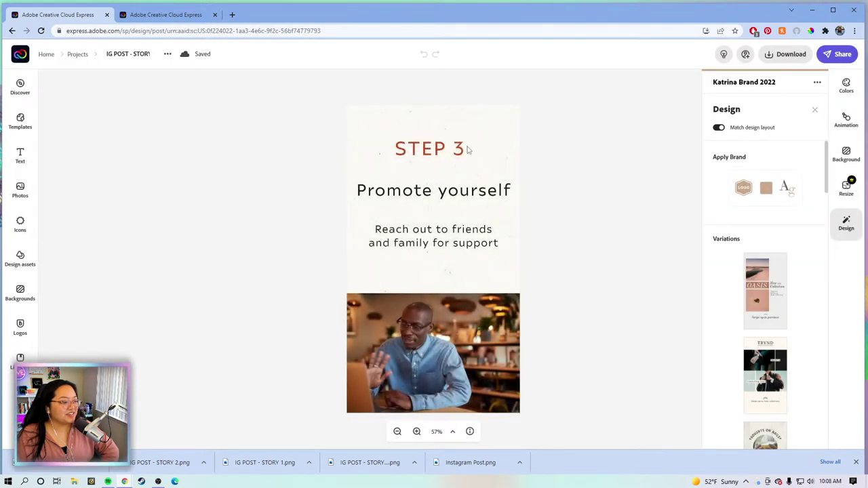
pyautogui.click(439, 148)
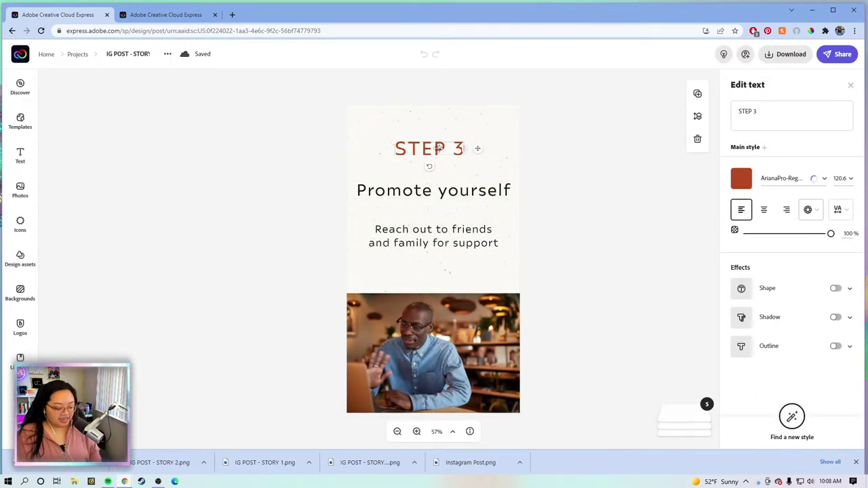
pyautogui.click(415, 195)
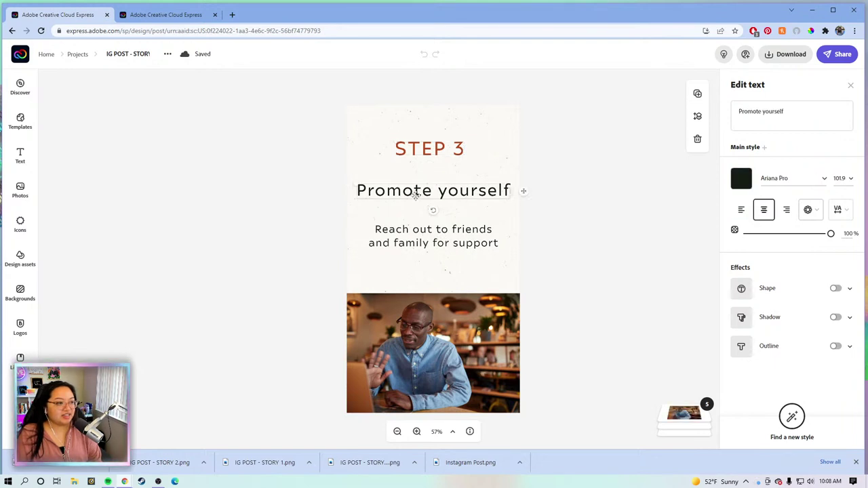
pyautogui.press('Delete')
pyautogui.click(430, 332)
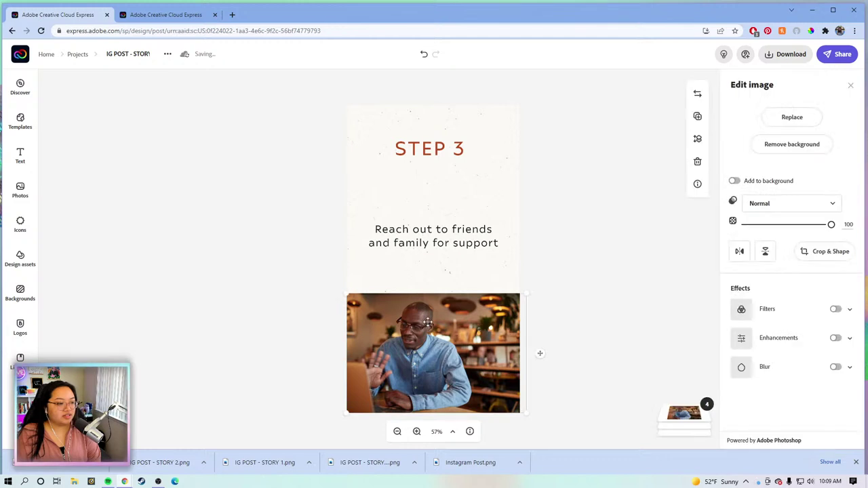
pyautogui.press('Escape')
pyautogui.press('Delete')
# Move the "STEP 3" heading down closer to the body text and replace its wording with "WANT MORE CREATOR TIPS AND ADVICE?"
pyautogui.click(403, 153)
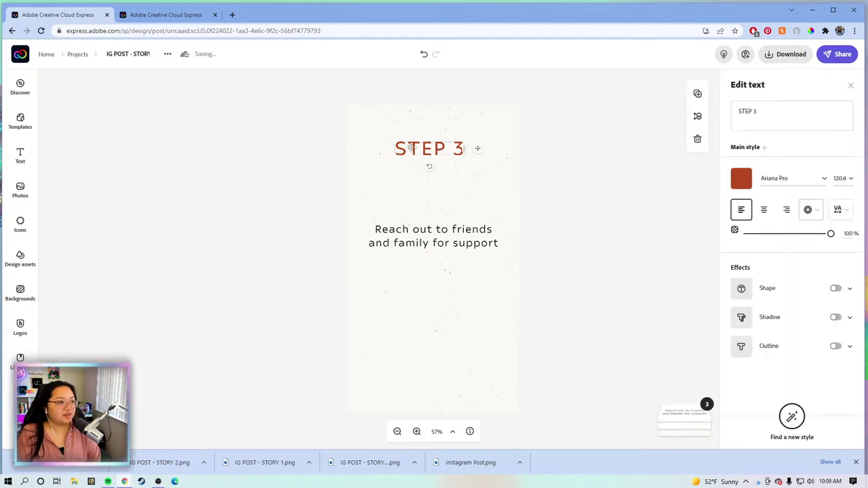
pyautogui.moveTo(402, 153); pyautogui.dragTo(407, 197)
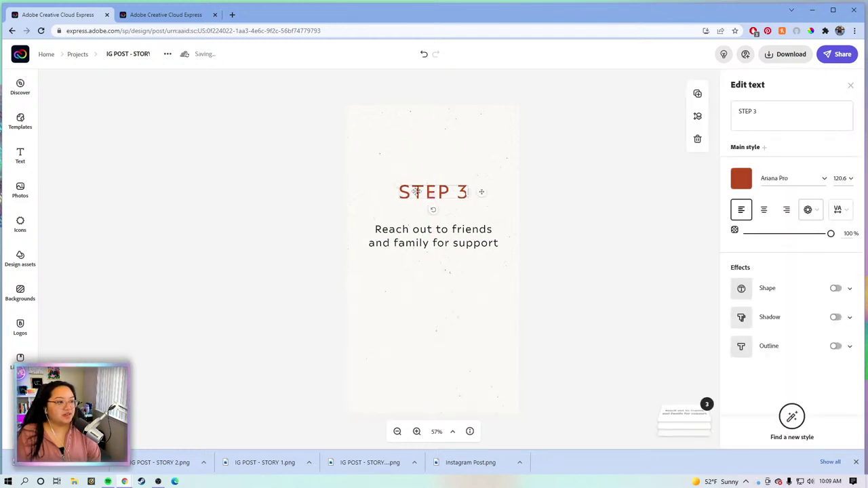
pyautogui.click(773, 107)
pyautogui.moveTo(759, 112); pyautogui.dragTo(735, 111)
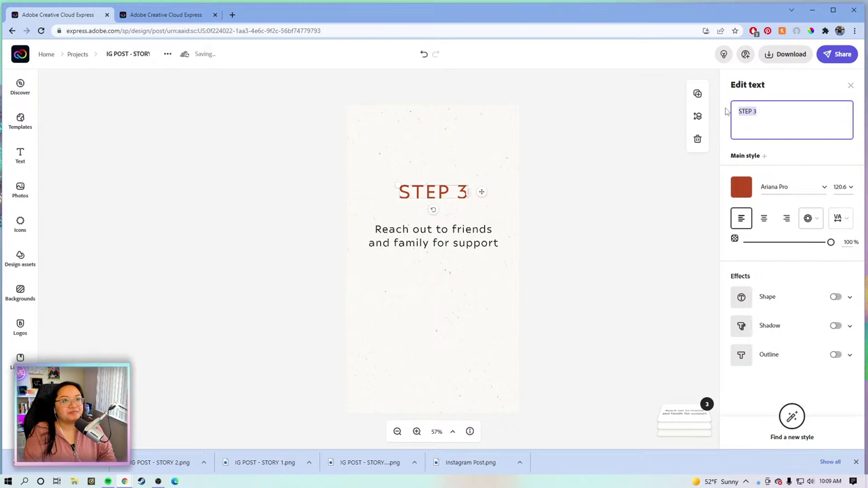
pyautogui.write('WA')
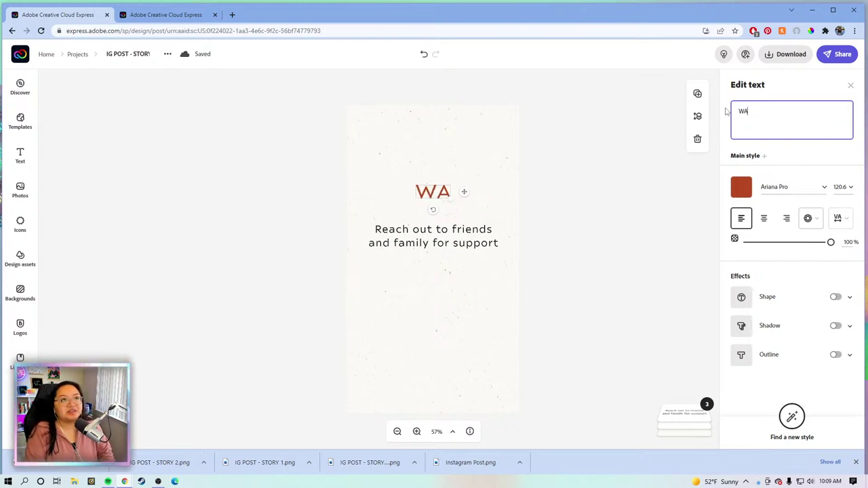
pyautogui.write('NT MORE')
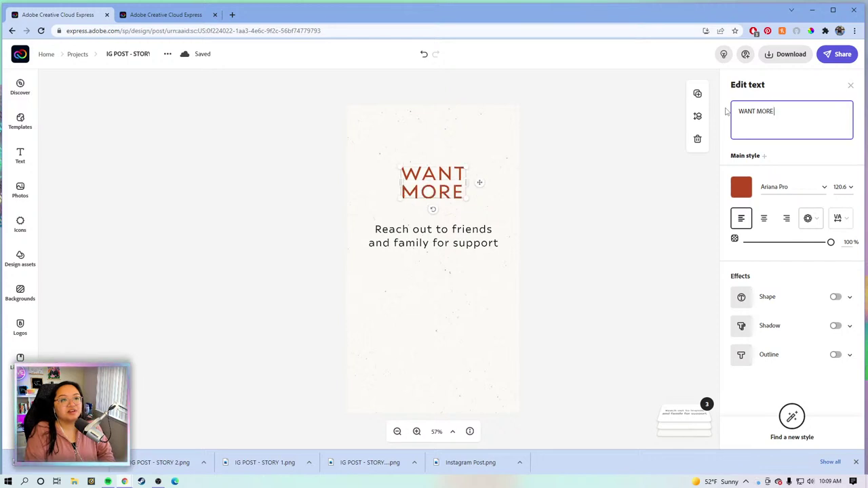
pyautogui.write(' CREATOR TIUPS')
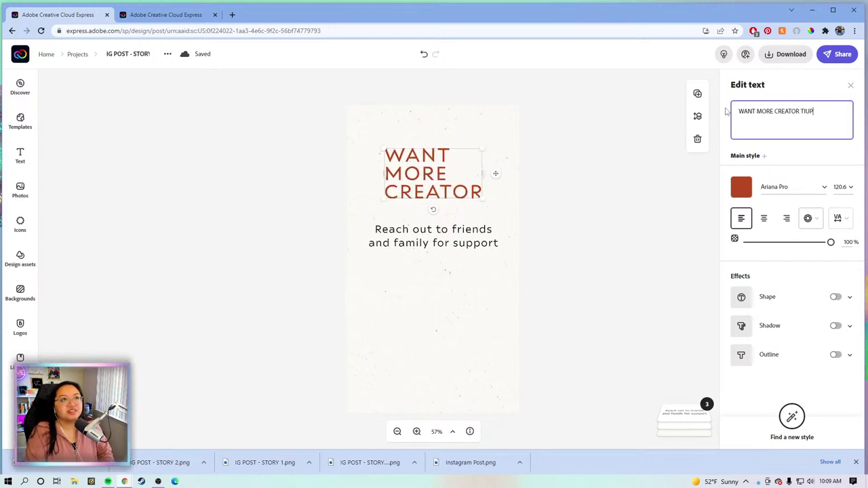
pyautogui.press('BackSpace')
pyautogui.press('BackSpace')
pyautogui.press('BackSpace')
pyautogui.press('BackSpace')
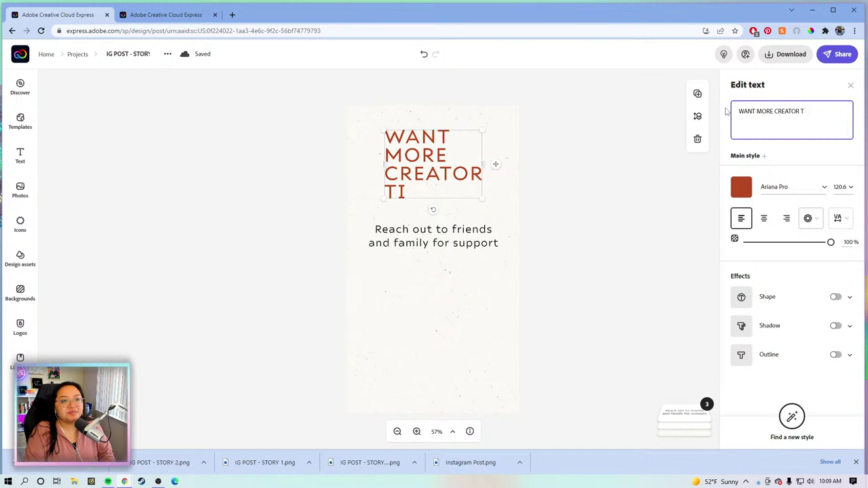
pyautogui.write('IP')
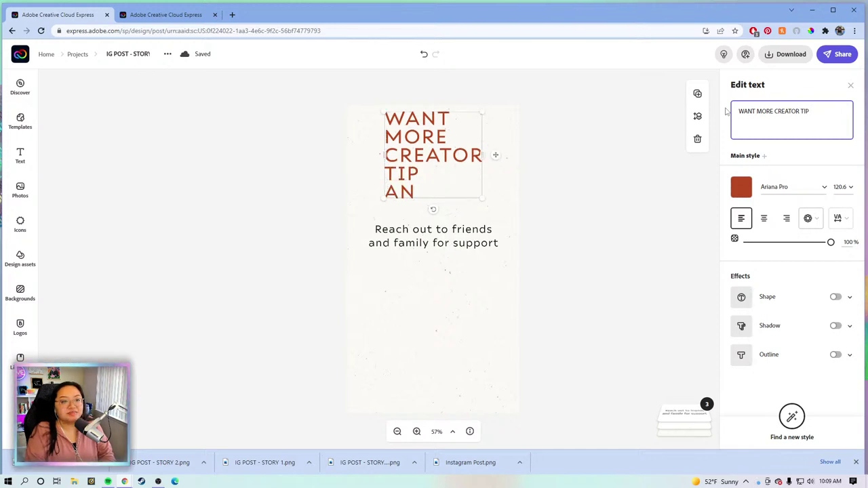
pyautogui.write('S AND AD')
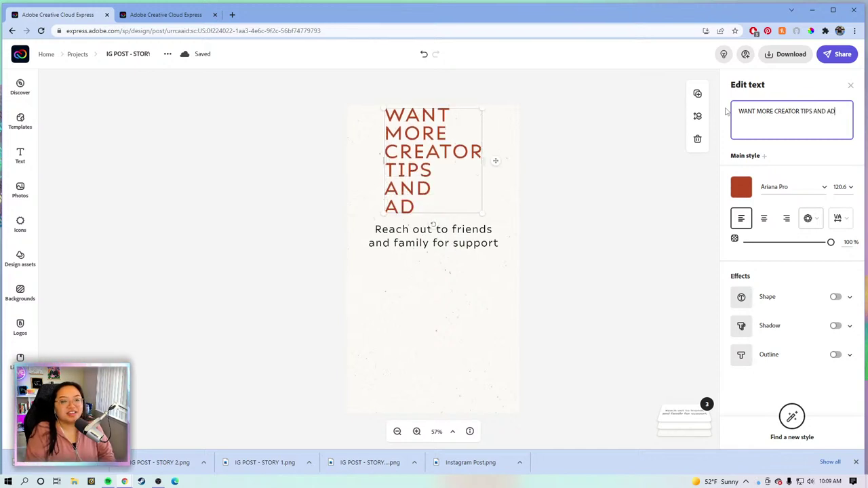
pyautogui.write('VICE?')
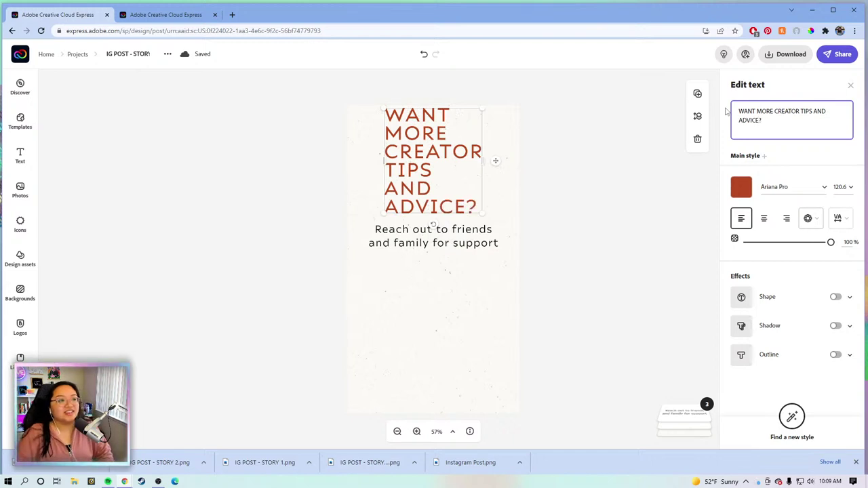
# Shrink the heading to about size 55 and set it as centre-aligned text just above the body line
pyautogui.moveTo(484, 161); pyautogui.dragTo(461, 164)
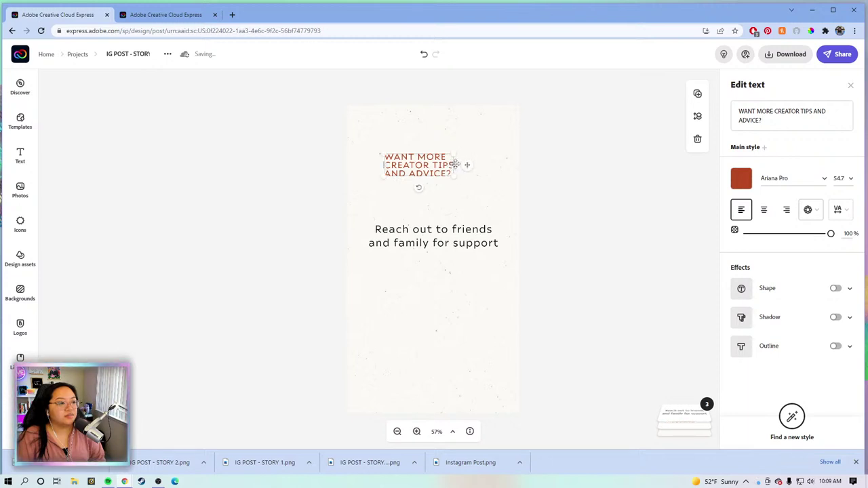
pyautogui.moveTo(451, 165); pyautogui.dragTo(450, 208)
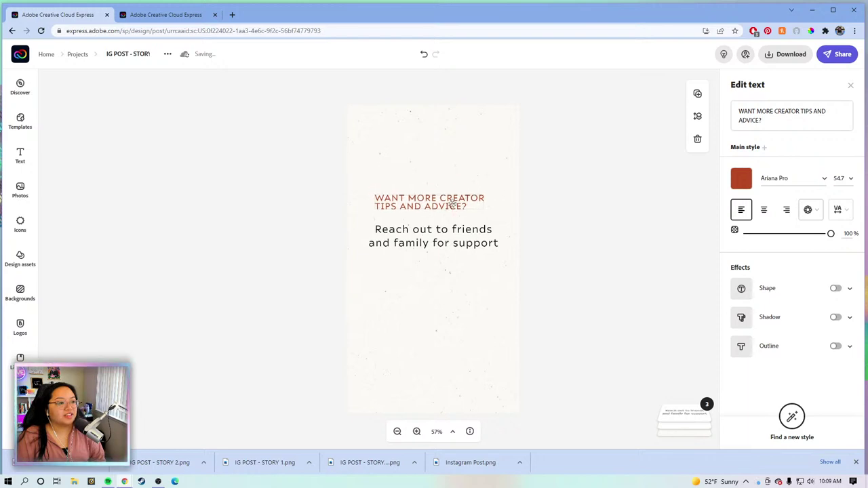
pyautogui.click(764, 210)
# Replace the "Reach out to friends and family for support" text with "Check out my website"
pyautogui.click(427, 231)
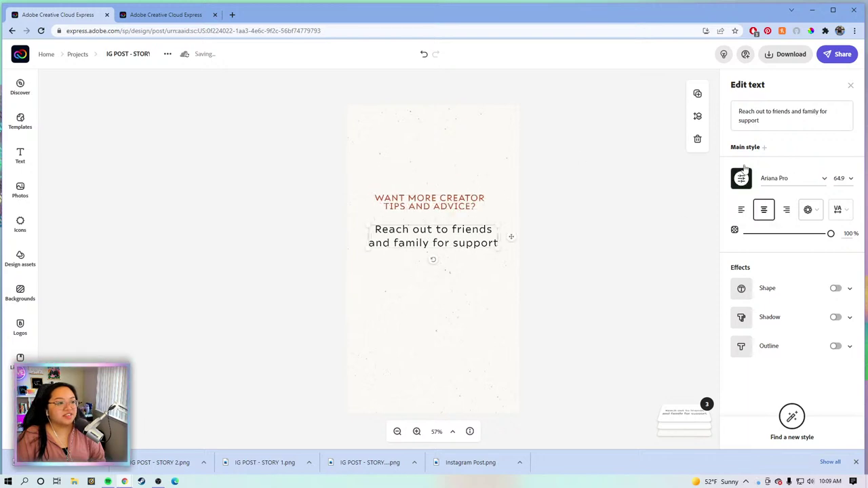
pyautogui.tripleClick(732, 113)
pyautogui.click(720, 108)
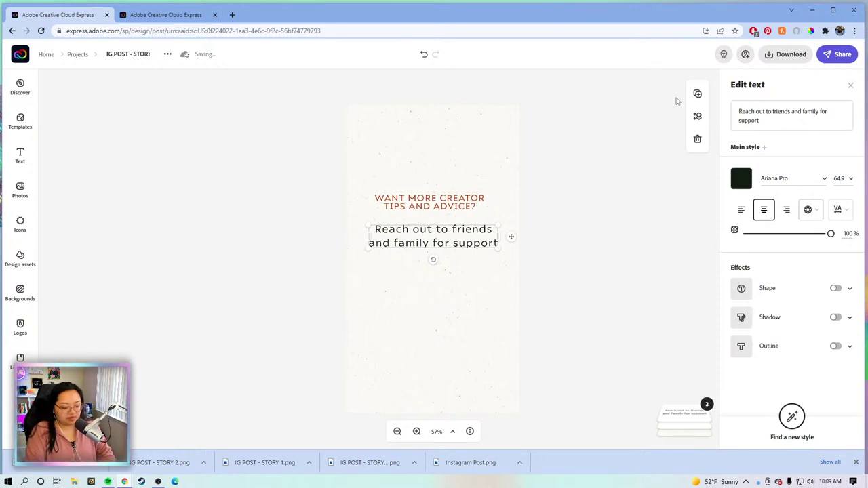
pyautogui.click(770, 127)
pyautogui.tripleClick(736, 112)
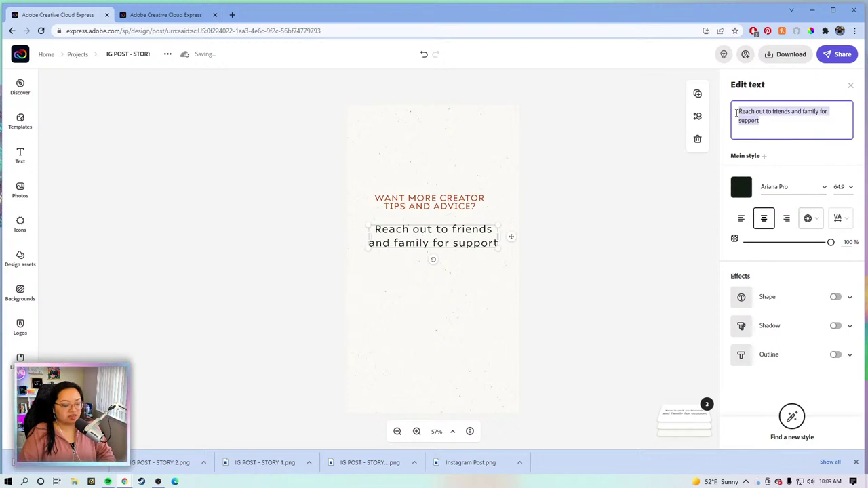
pyautogui.write('c')
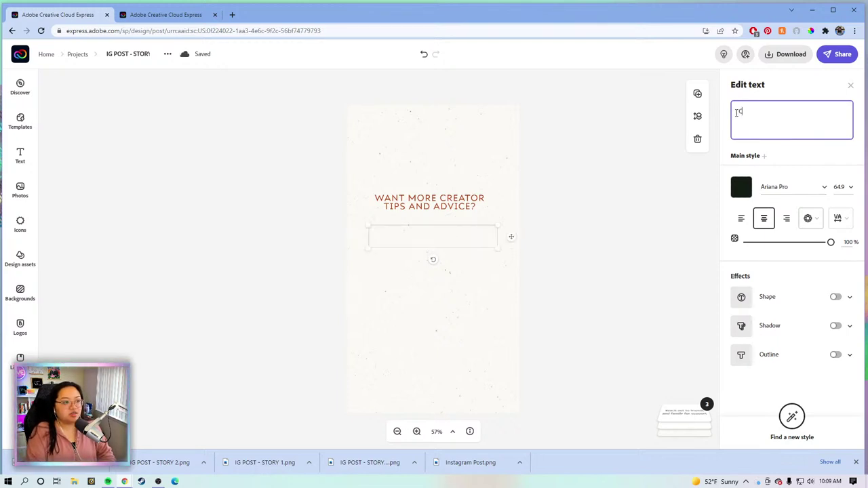
pyautogui.write('heck out my website')
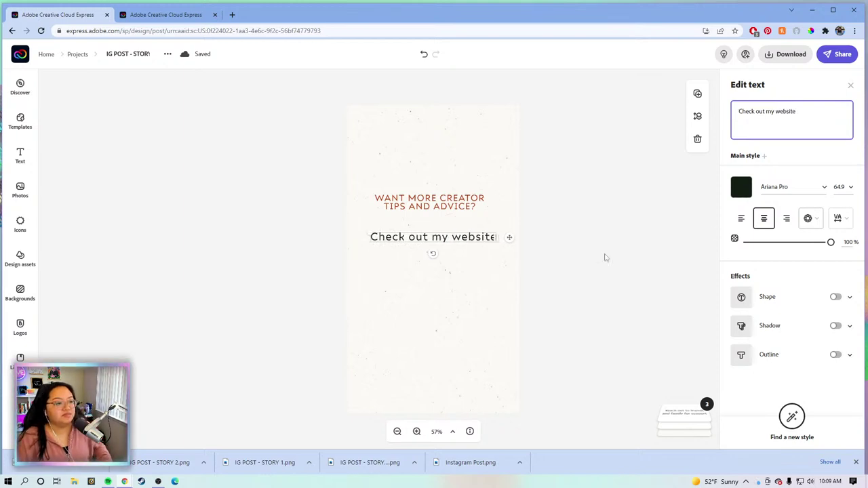
# Enlarge the heading to about size 105 and position it centred on the page, with the website line close beneath it
pyautogui.click(461, 244)
pyautogui.moveTo(459, 278); pyautogui.dragTo(458, 291)
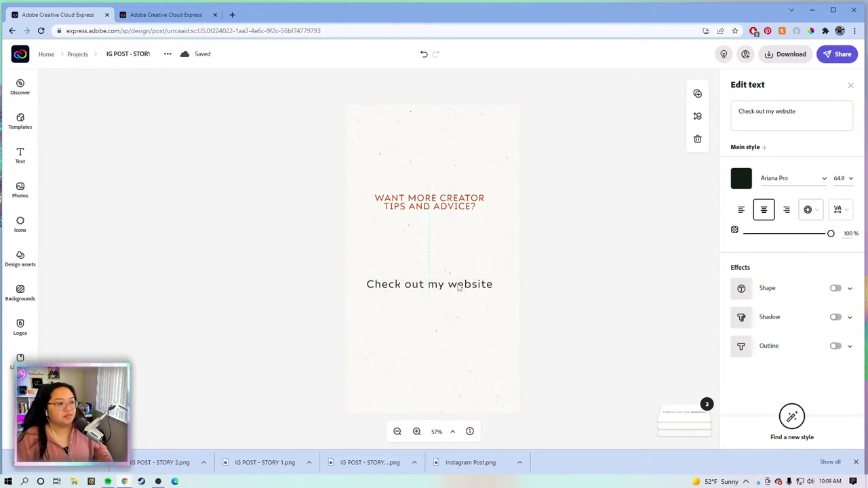
pyautogui.click(380, 198)
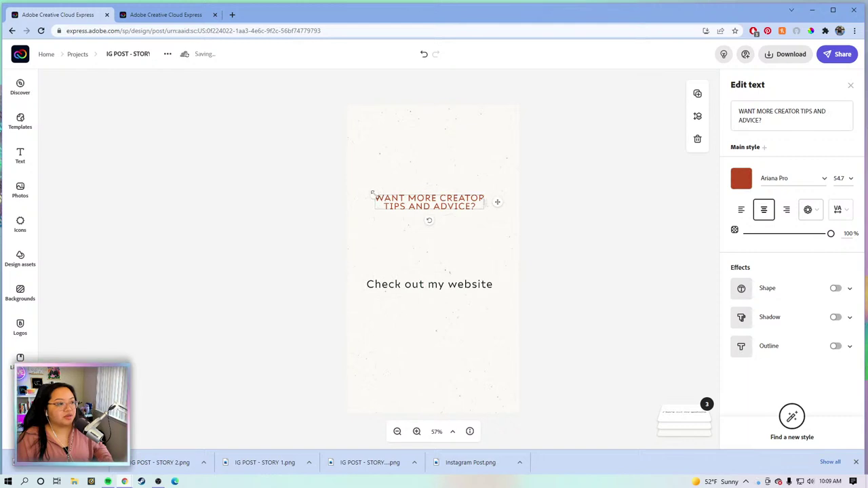
pyautogui.moveTo(371, 192); pyautogui.dragTo(352, 149)
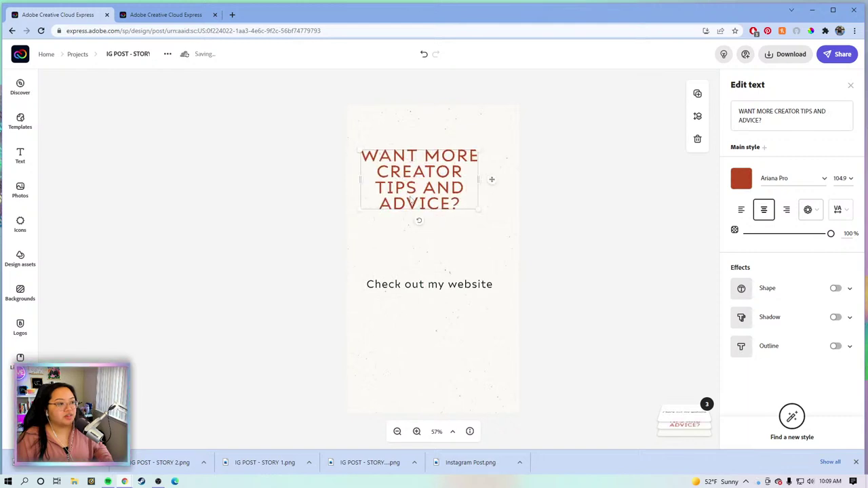
pyautogui.moveTo(411, 200); pyautogui.dragTo(424, 232)
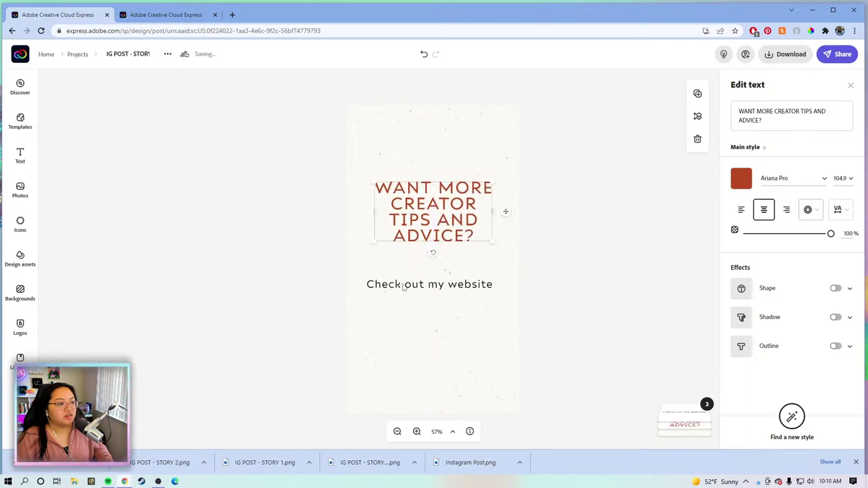
pyautogui.moveTo(403, 288); pyautogui.dragTo(406, 278)
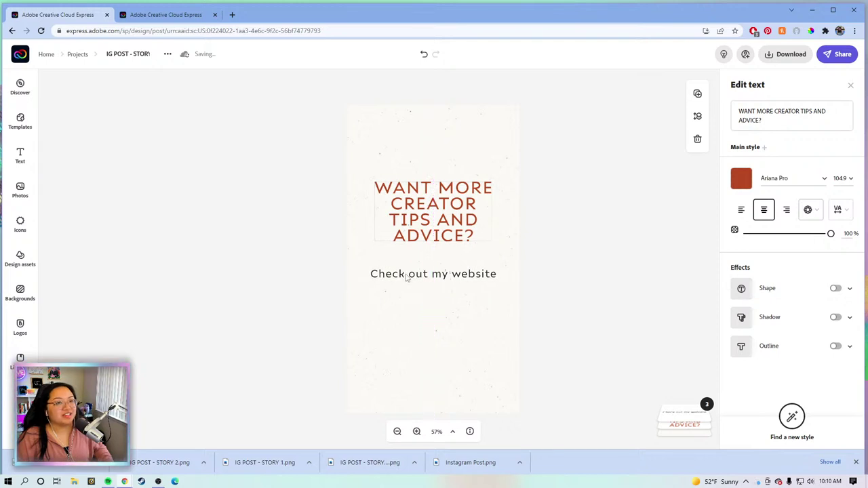
pyautogui.moveTo(438, 203); pyautogui.dragTo(441, 212)
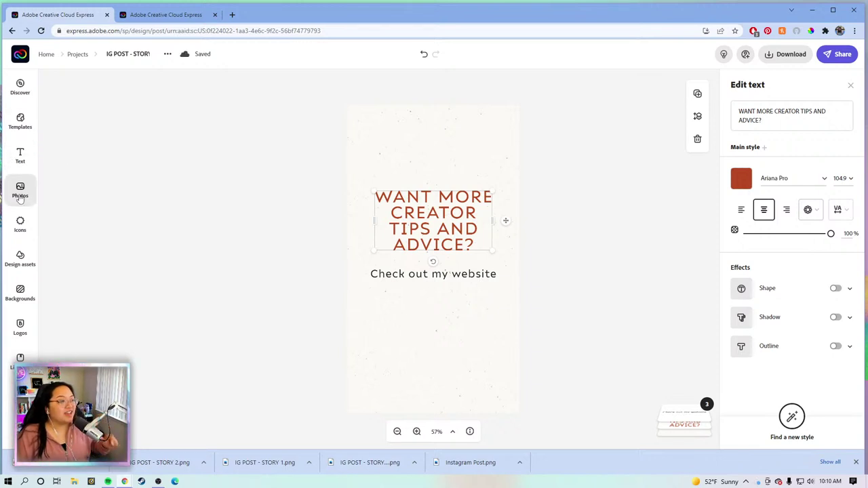
# Search the icon library for "party"
pyautogui.click(20, 224)
pyautogui.click(75, 108)
pyautogui.write('party')
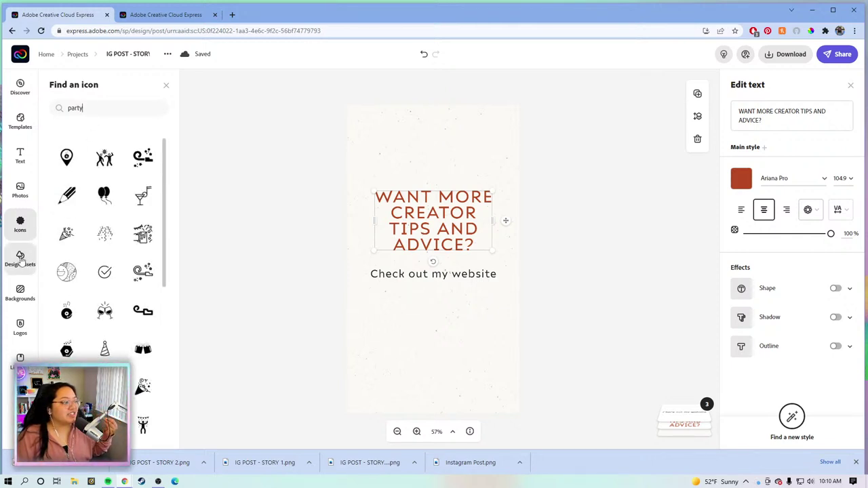
# Search the design assets for "arrow" and add the thin curved arrow that points down to the right
pyautogui.click(22, 259)
pyautogui.click(94, 109)
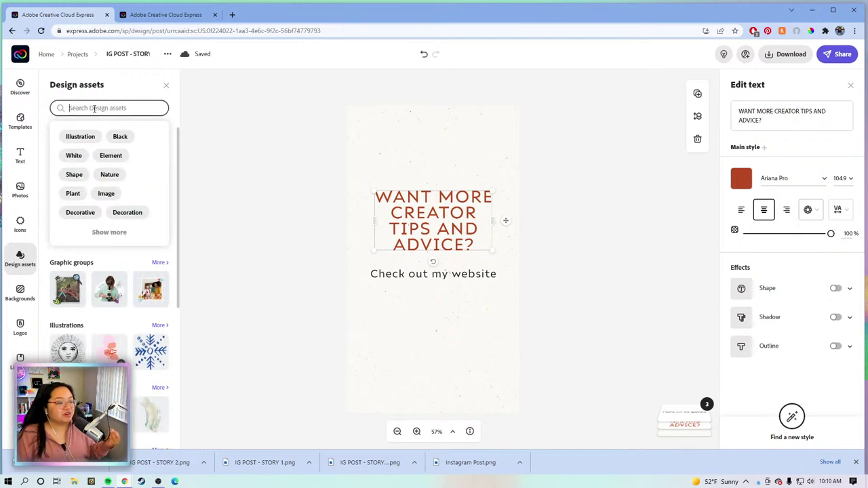
pyautogui.write('arrow')
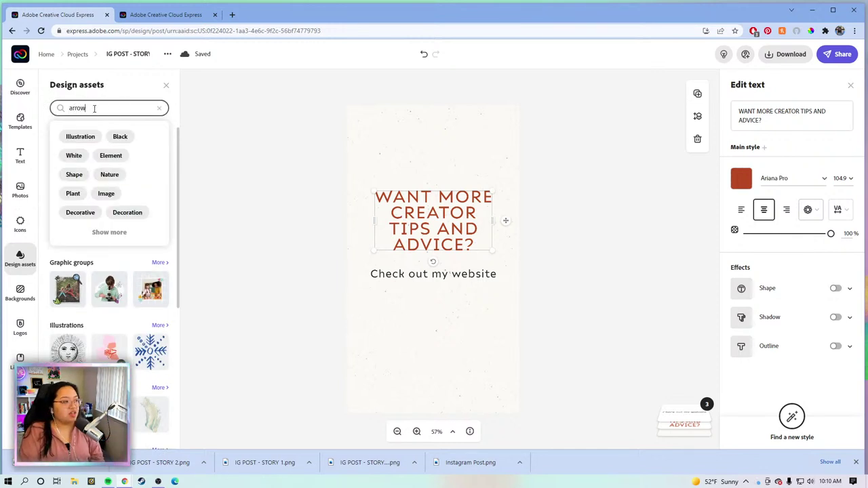
pyautogui.press('Return')
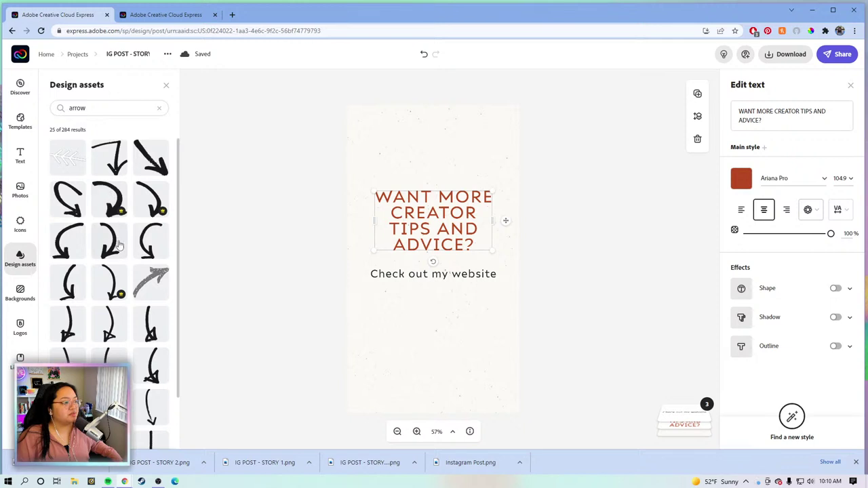
pyautogui.scroll(-5, 118, 245)
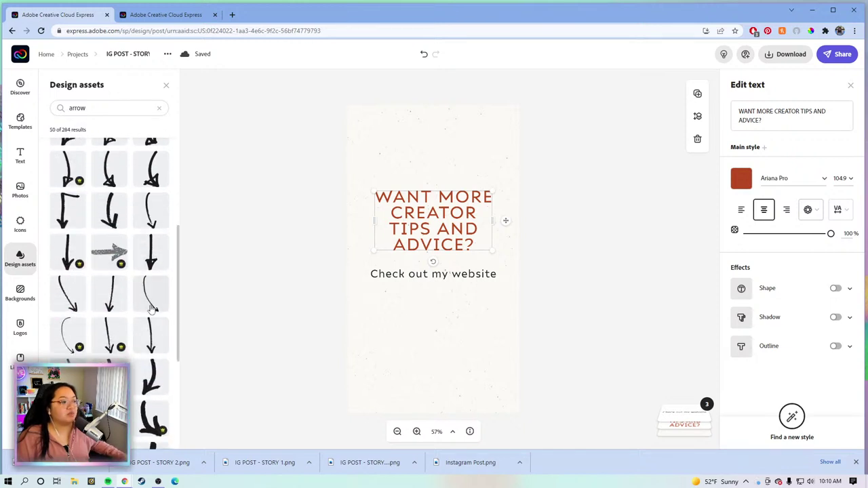
pyautogui.click(152, 309)
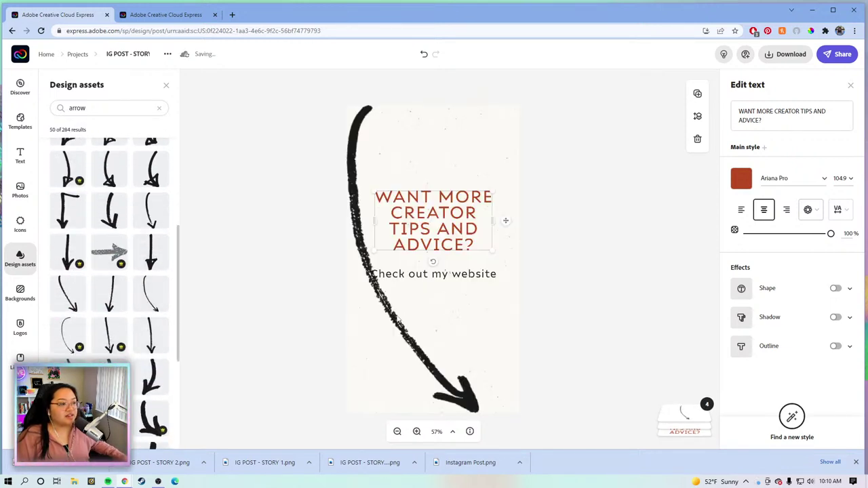
# Shrink the arrow, rotate it to point right, and place it below the website line, entering from the page's left edge
pyautogui.click(397, 316)
pyautogui.moveTo(350, 104); pyautogui.dragTo(363, 294)
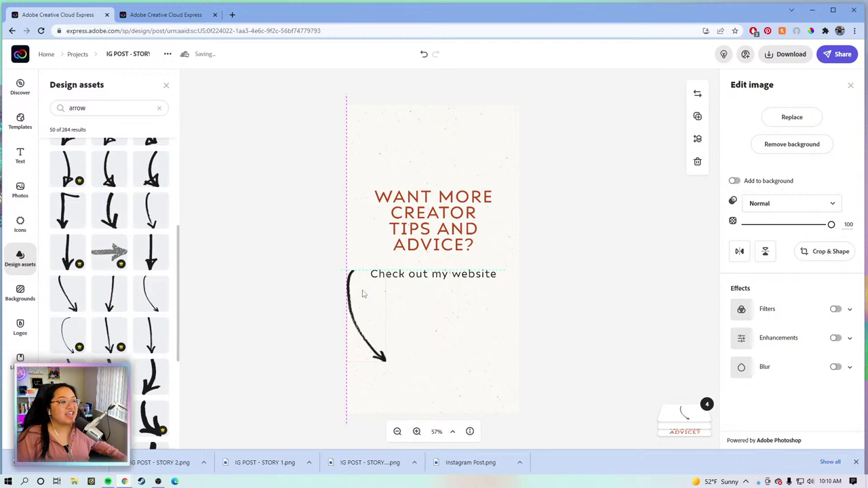
pyautogui.moveTo(367, 376); pyautogui.dragTo(357, 322)
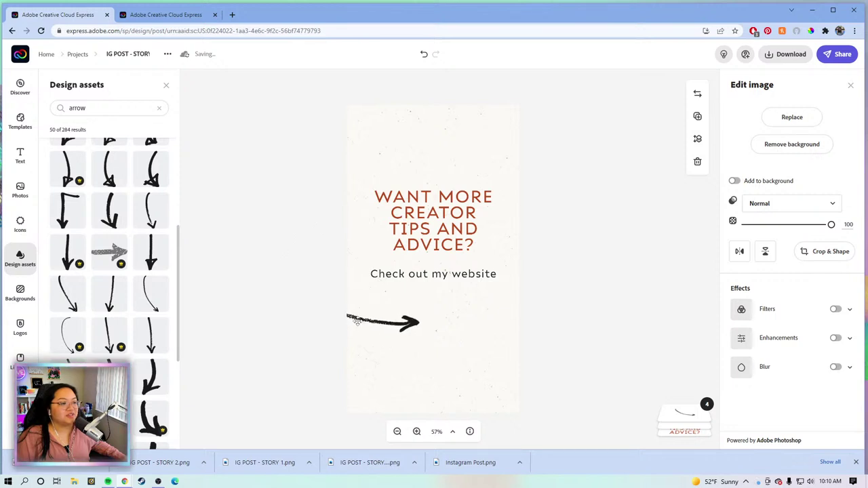
pyautogui.moveTo(358, 322); pyautogui.dragTo(366, 313)
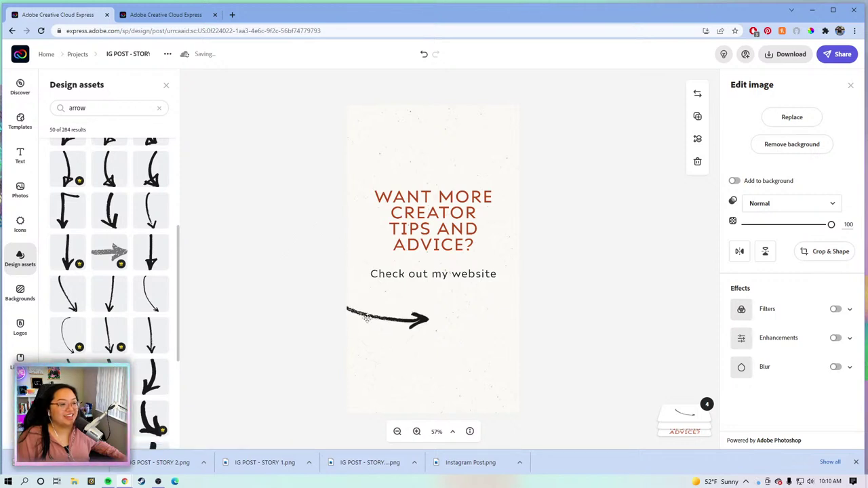
pyautogui.click(22, 223)
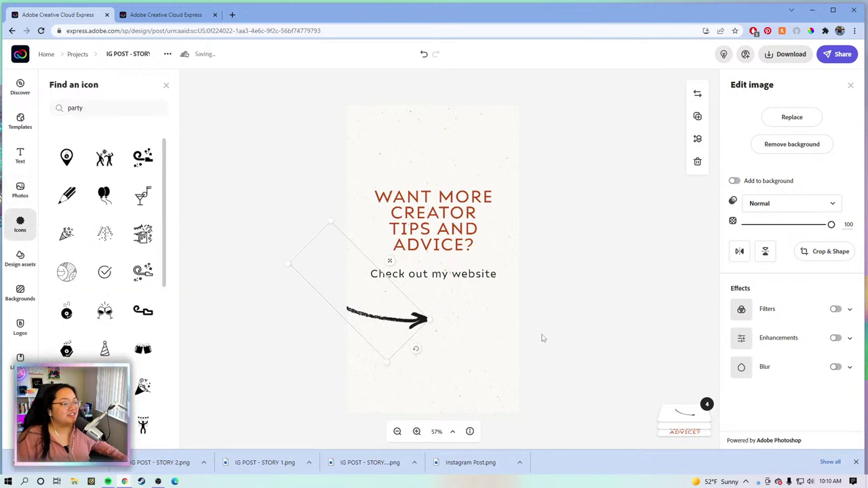
pyautogui.click(511, 302)
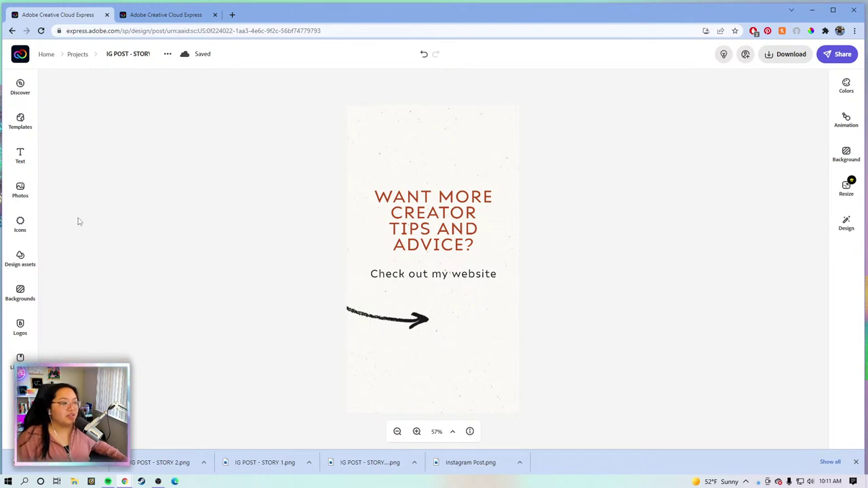
# Search the icon library for "rectangle", add the solid rectangle, and shrink it to button size just past the arrow's tip
pyautogui.click(20, 121)
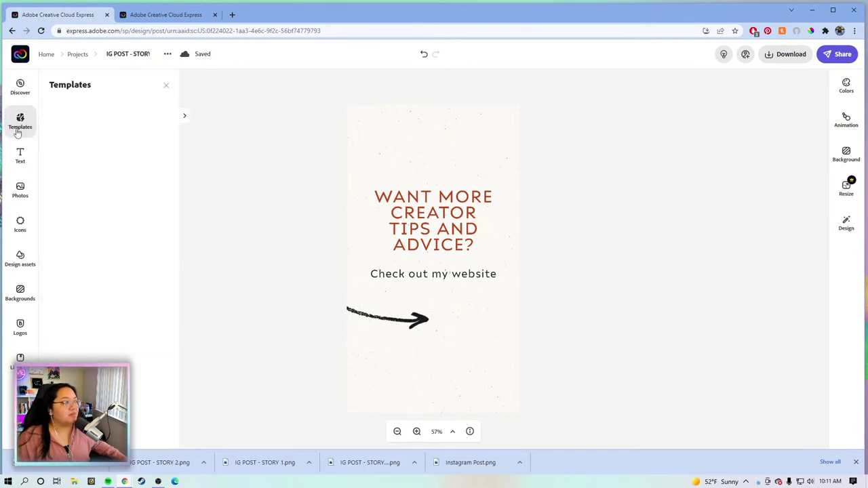
pyautogui.click(17, 226)
pyautogui.moveTo(95, 108); pyautogui.dragTo(57, 107)
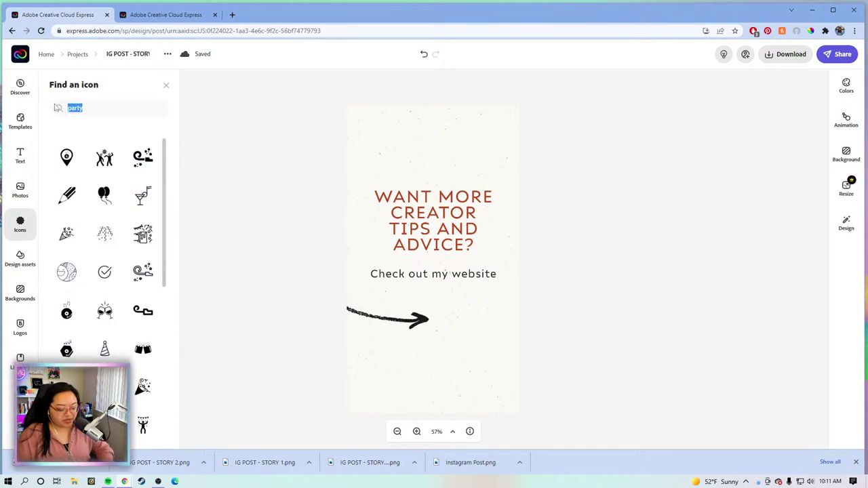
pyautogui.write('rectang')
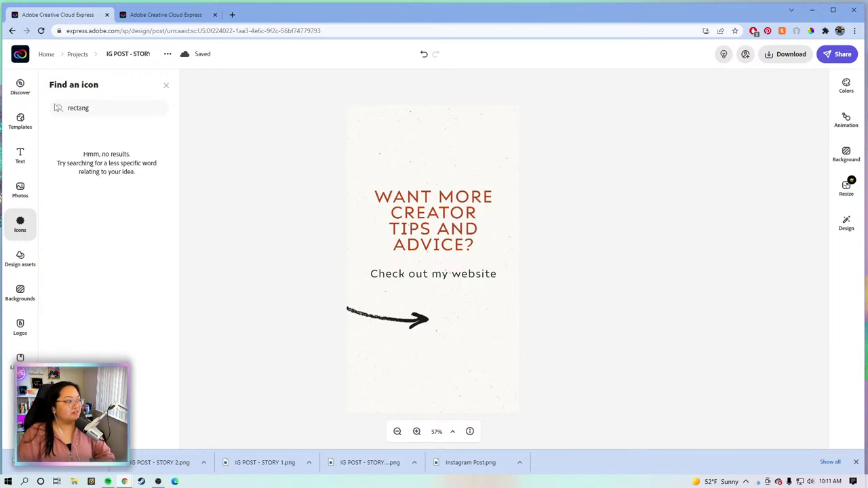
pyautogui.write('le')
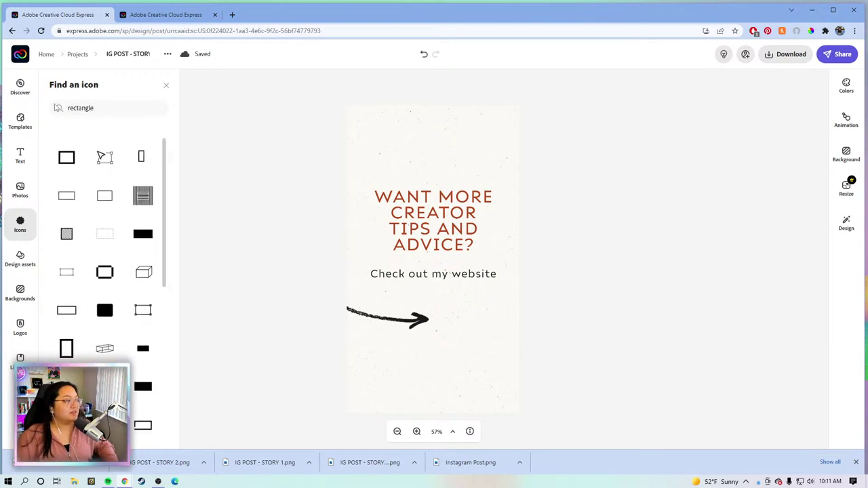
pyautogui.click(138, 385)
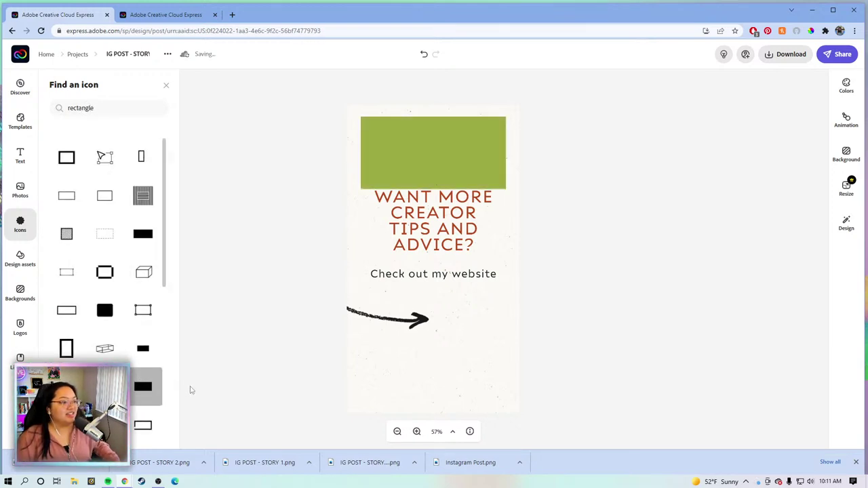
pyautogui.moveTo(361, 117); pyautogui.dragTo(464, 319)
# Duplicate the "Check out my website" line, place the copy by the green rectangle's upper edge, and bring it to the front
pyautogui.click(464, 278)
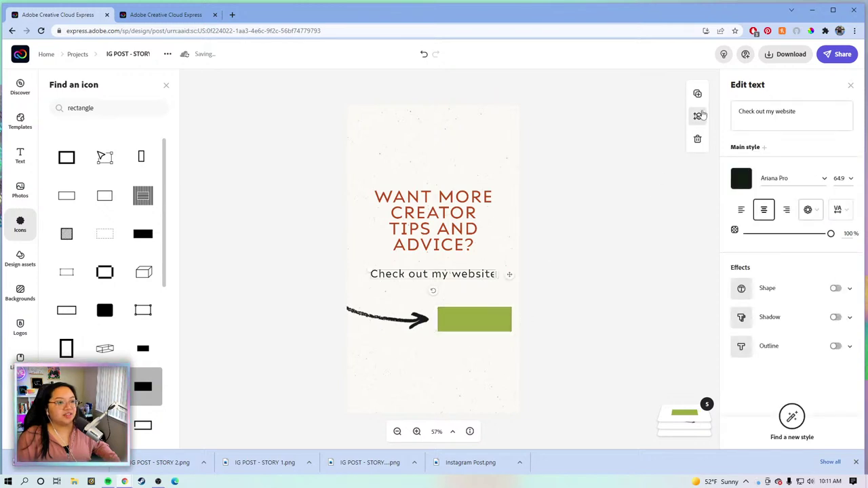
pyautogui.moveTo(444, 280); pyautogui.dragTo(452, 305)
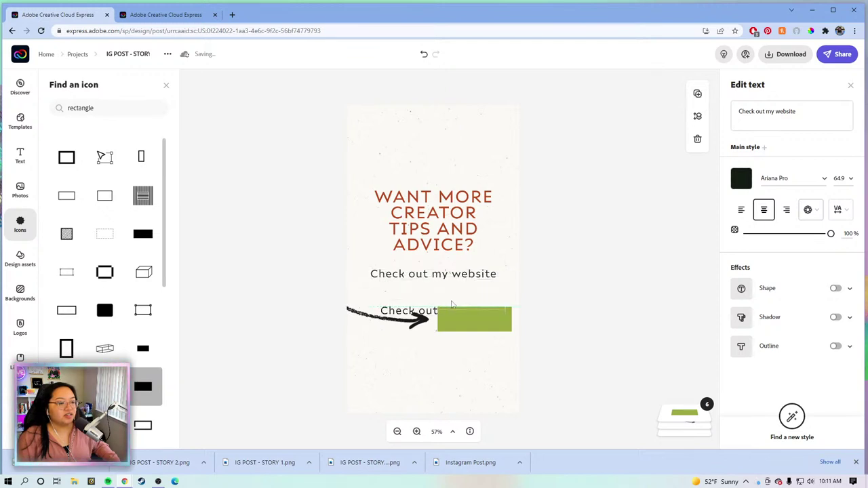
pyautogui.click(697, 93)
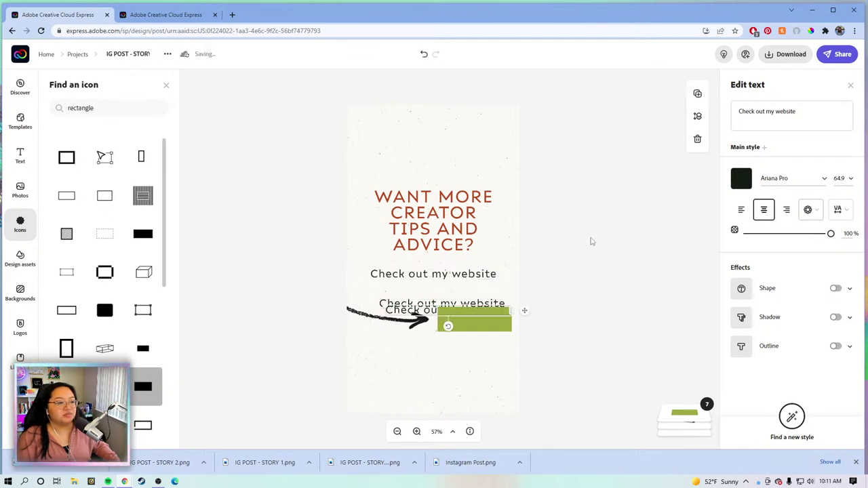
pyautogui.click(531, 208)
pyautogui.click(402, 314)
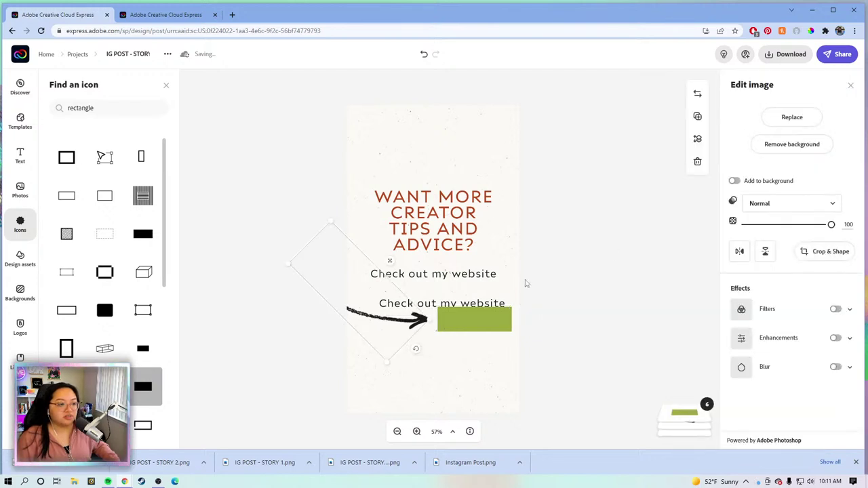
pyautogui.click(475, 302)
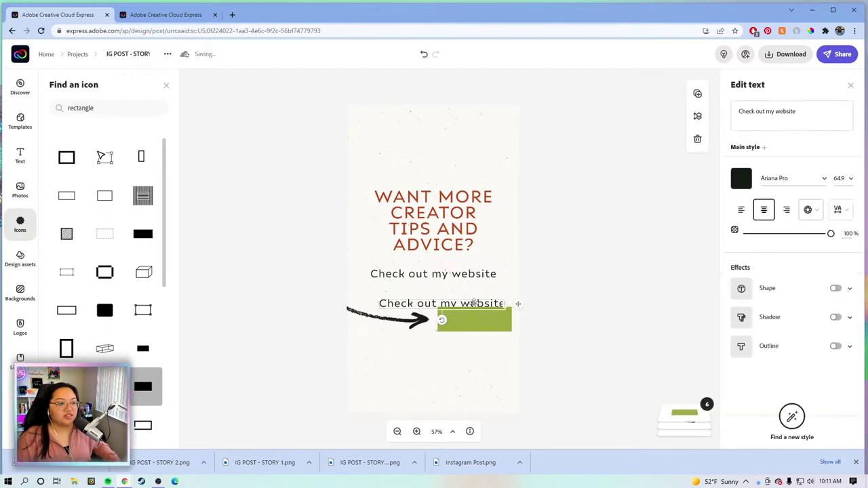
pyautogui.click(697, 116)
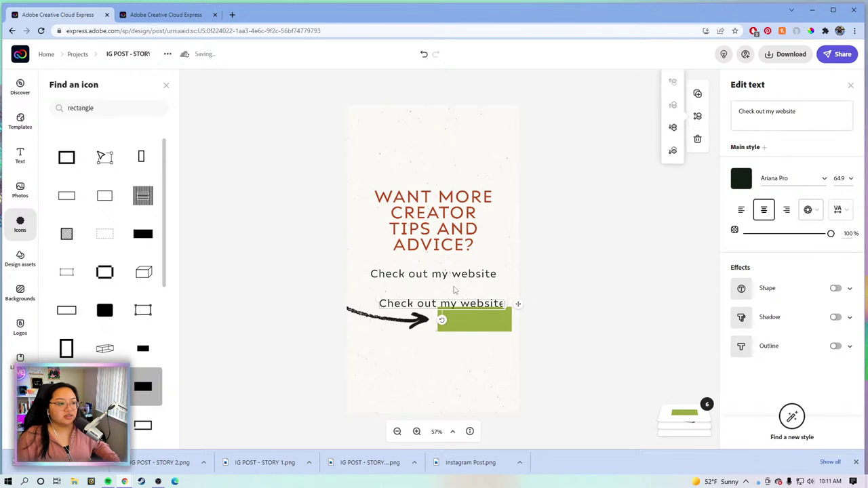
# Change the copied text to "LINK" and centre it on the green rectangle
pyautogui.click(778, 105)
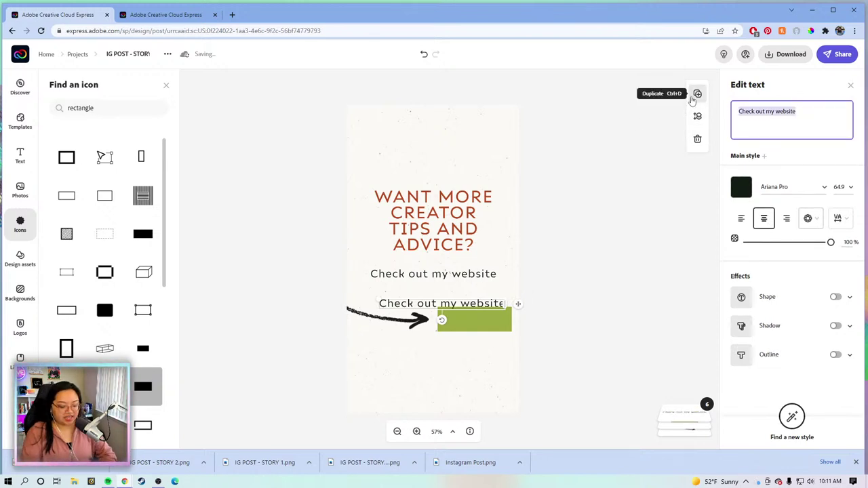
pyautogui.hotkey('ctrl', 'a')
pyautogui.write('LINK')
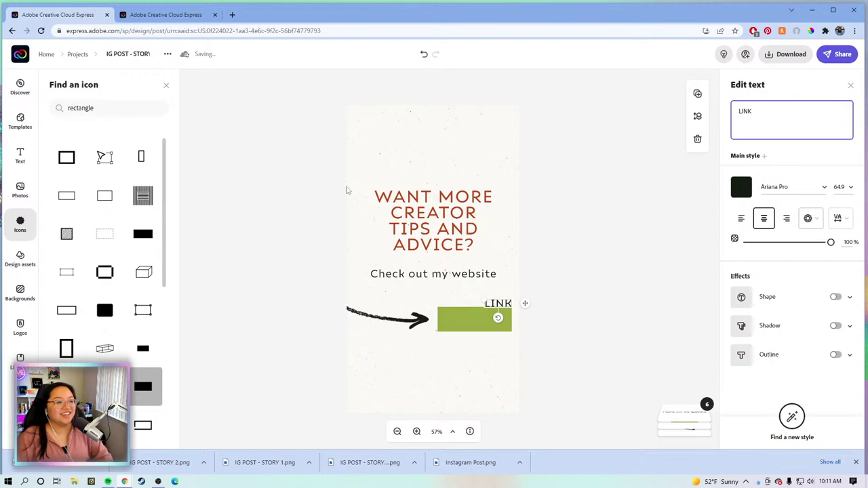
pyautogui.click(522, 304)
pyautogui.moveTo(523, 304); pyautogui.dragTo(506, 319)
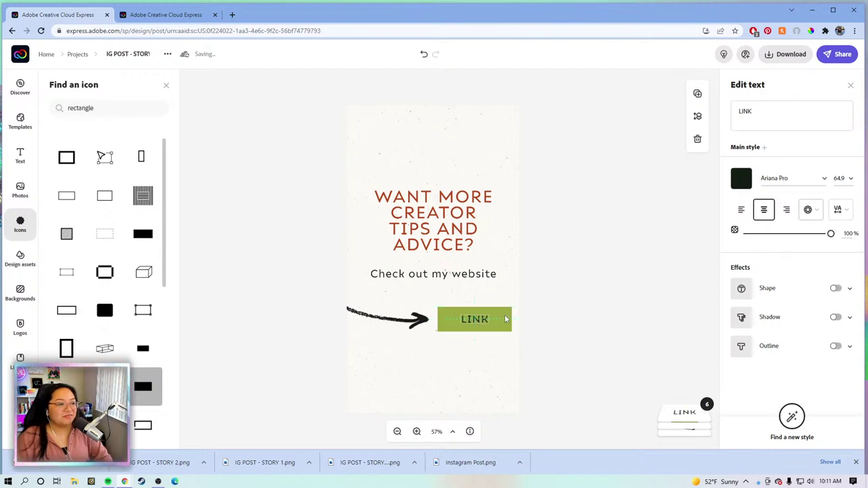
pyautogui.click(574, 271)
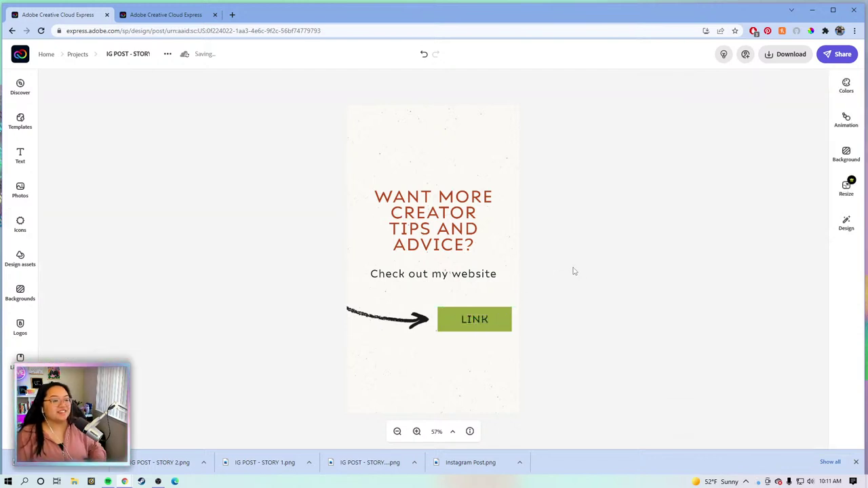
# Download the closing story as a PNG named IG POST - STORY 4 in the IG POST folder
pyautogui.click(796, 57)
pyautogui.click(773, 137)
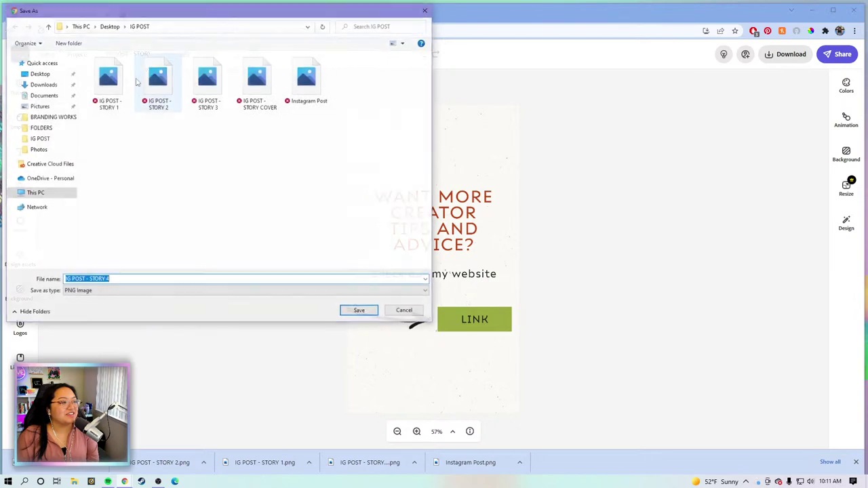
pyautogui.click(358, 311)
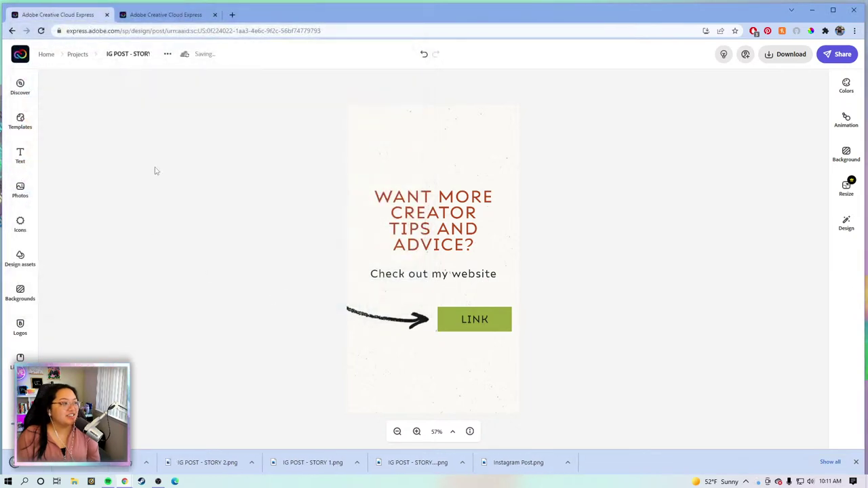
# Add the exported closing story to the overview design and arrange it beside the Step 3 story, below the other stories
pyautogui.click(169, 15)
pyautogui.moveTo(41, 466); pyautogui.dragTo(467, 312)
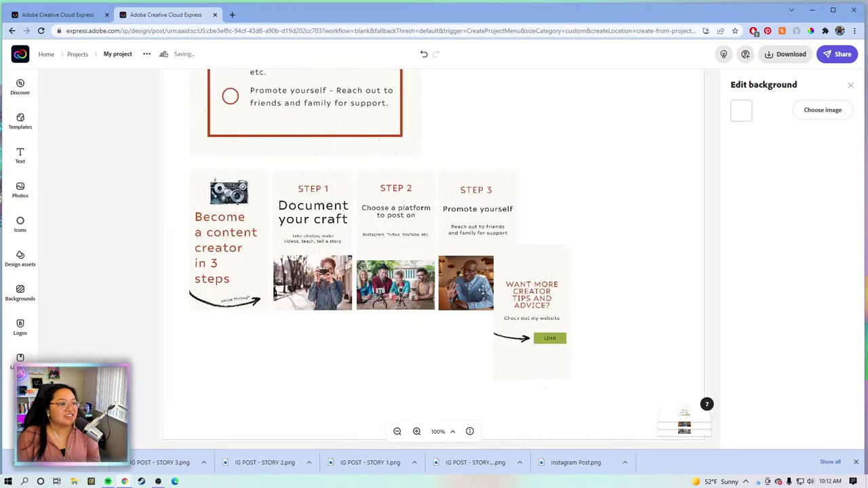
pyautogui.click(475, 229)
pyautogui.moveTo(475, 229); pyautogui.dragTo(239, 284)
pyautogui.moveTo(507, 301); pyautogui.dragTo(349, 306)
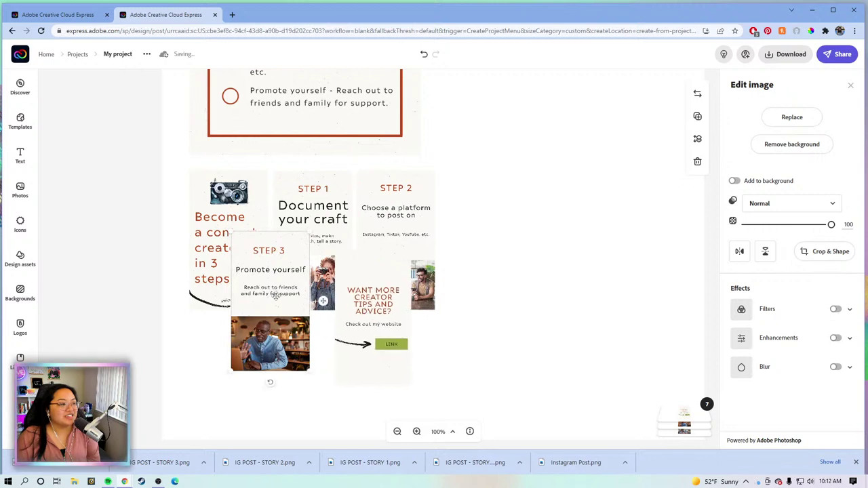
pyautogui.moveTo(272, 305); pyautogui.dragTo(291, 332)
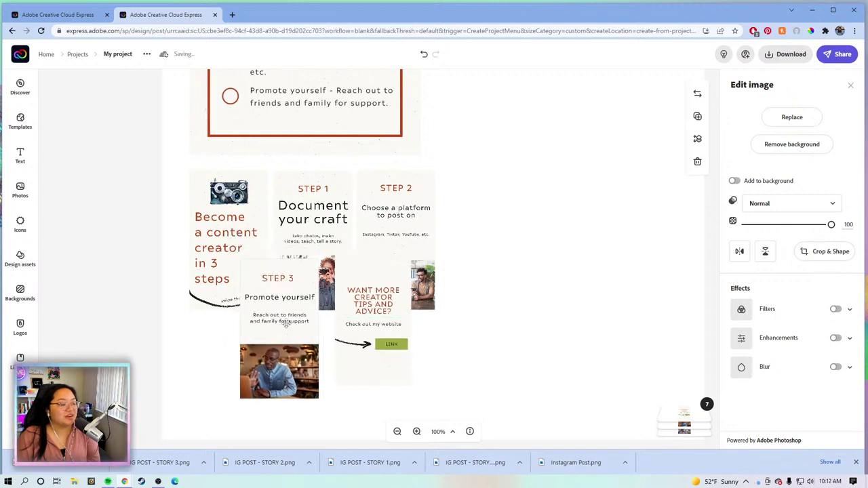
pyautogui.moveTo(361, 327); pyautogui.dragTo(350, 339)
pyautogui.click(548, 333)
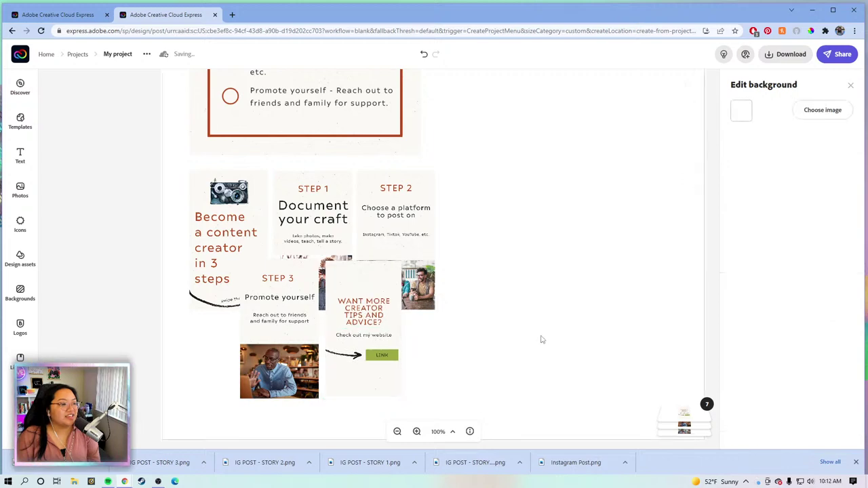
pyautogui.click(397, 431)
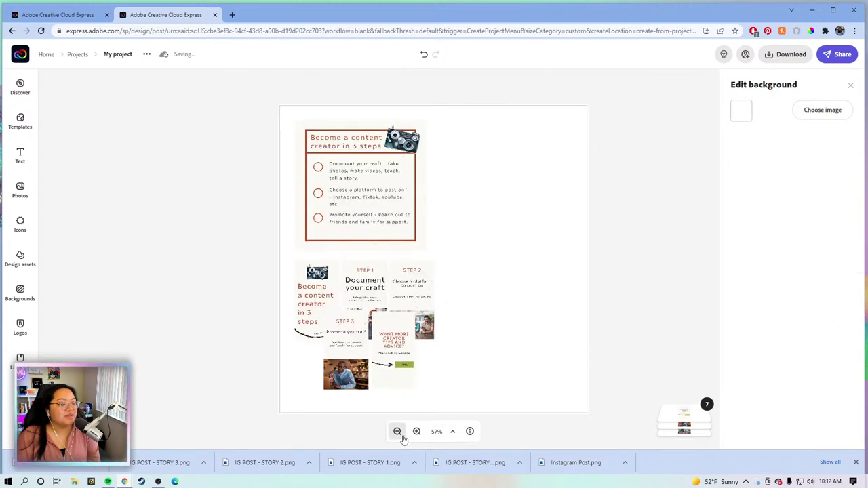
pyautogui.click(88, 76)
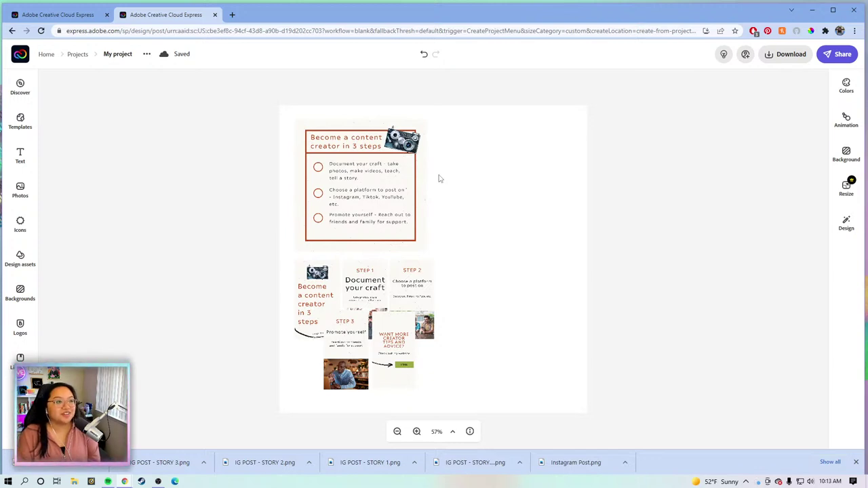
pyautogui.click(655, 200)
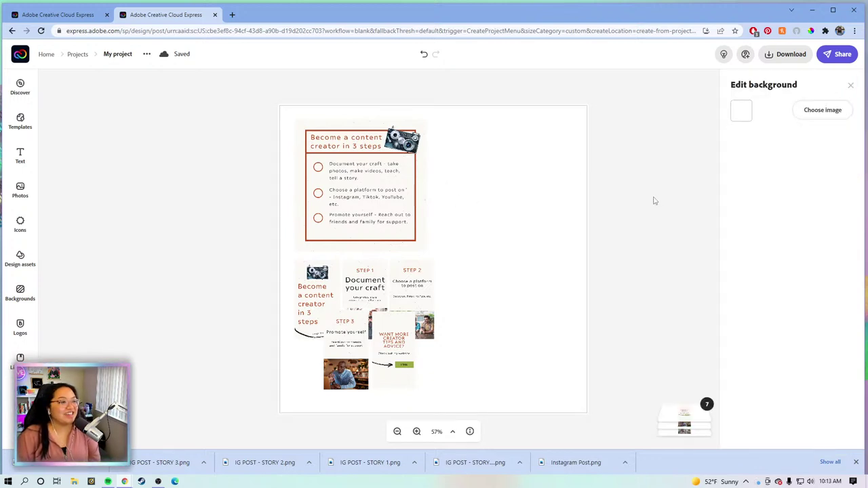
pyautogui.click(655, 200)
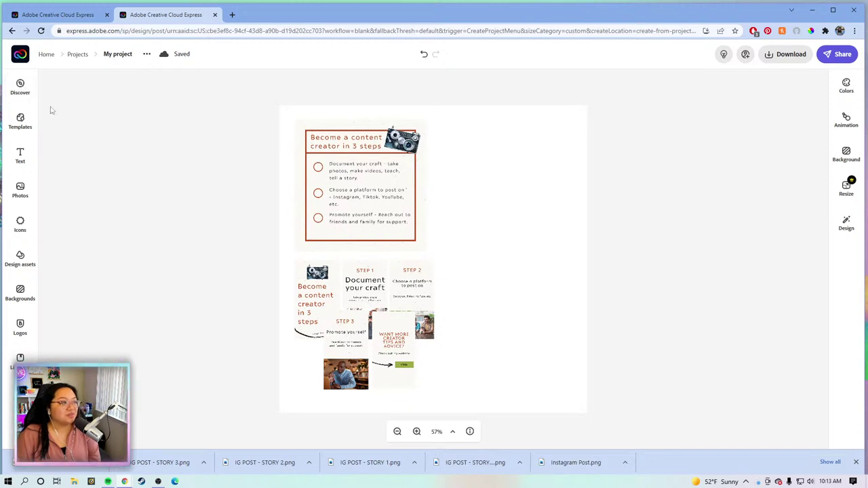
# Return to the home page and start duplicating the recent "Become a content creator in 3 steps" story cover project
pyautogui.click(19, 54)
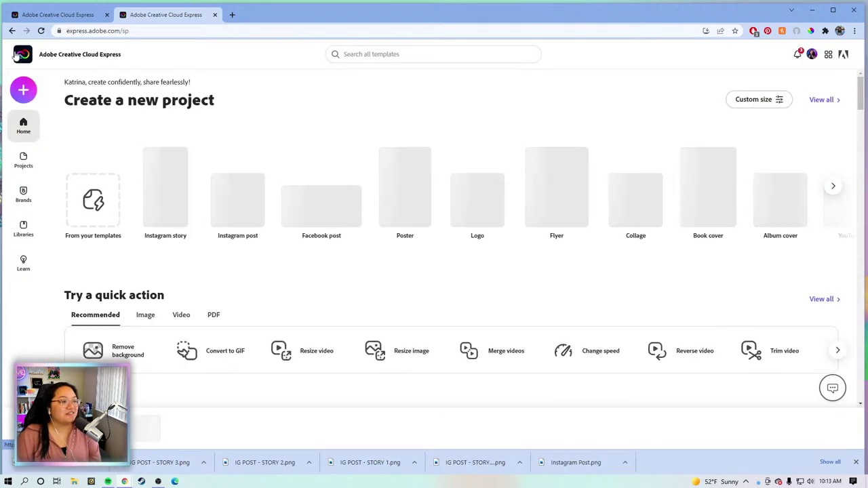
pyautogui.scroll(-2, 164, 351)
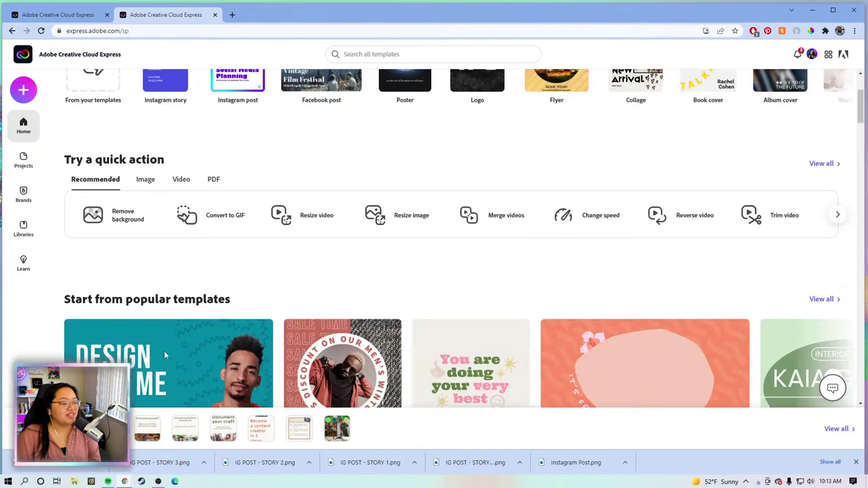
pyautogui.scroll(1, 170, 366)
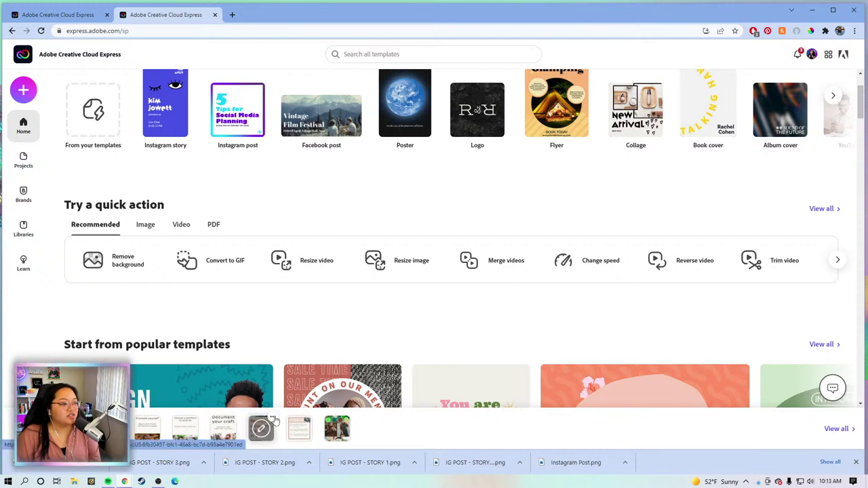
pyautogui.click(273, 420)
pyautogui.click(204, 319)
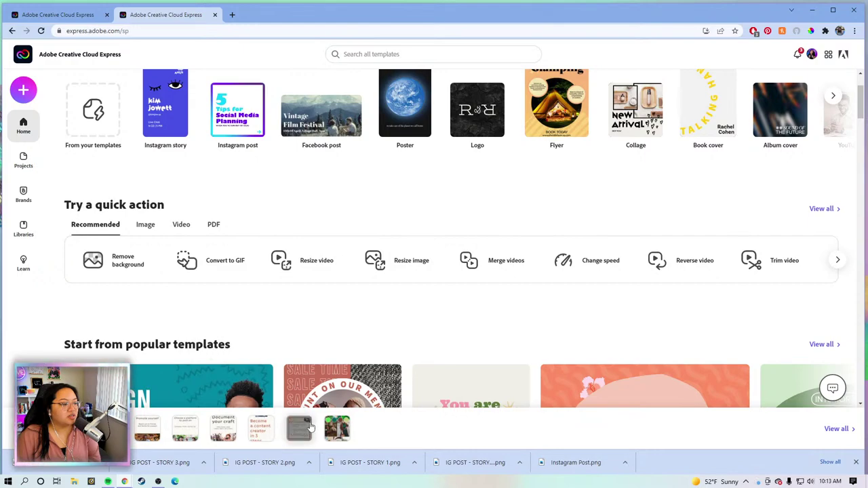
pyautogui.click(273, 421)
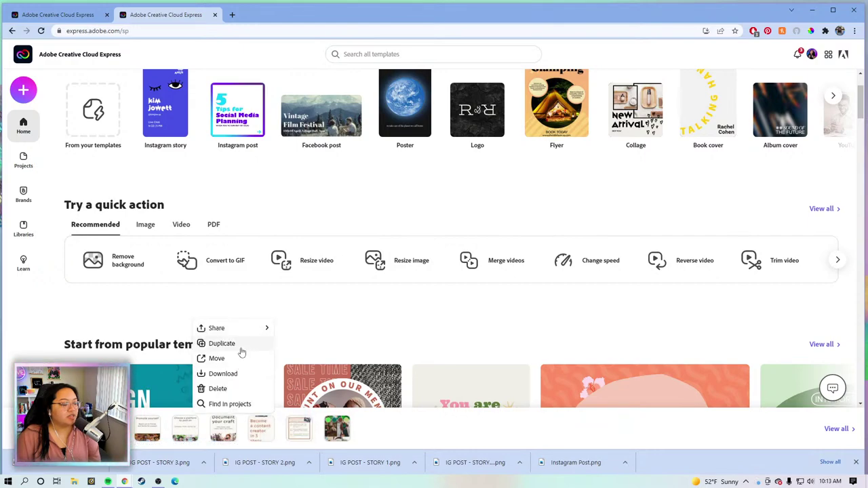
pyautogui.click(240, 345)
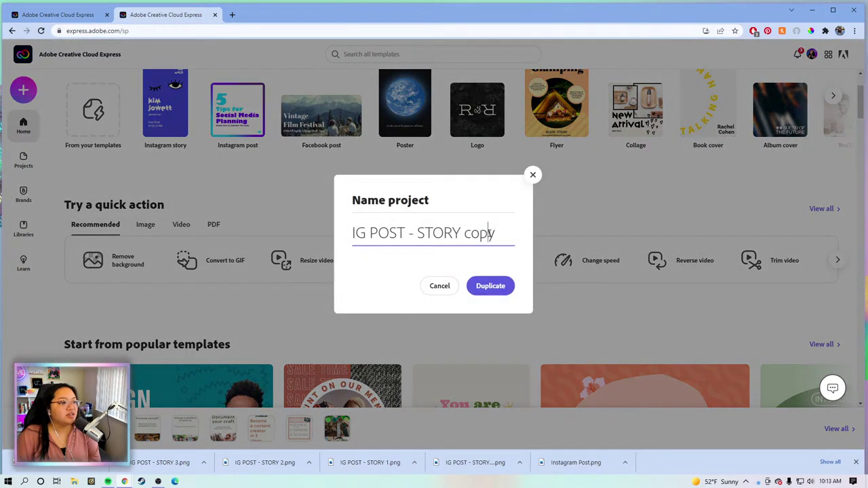
# Name the duplicated project "Pinterest post" and create the copy
pyautogui.moveTo(498, 233); pyautogui.dragTo(316, 236)
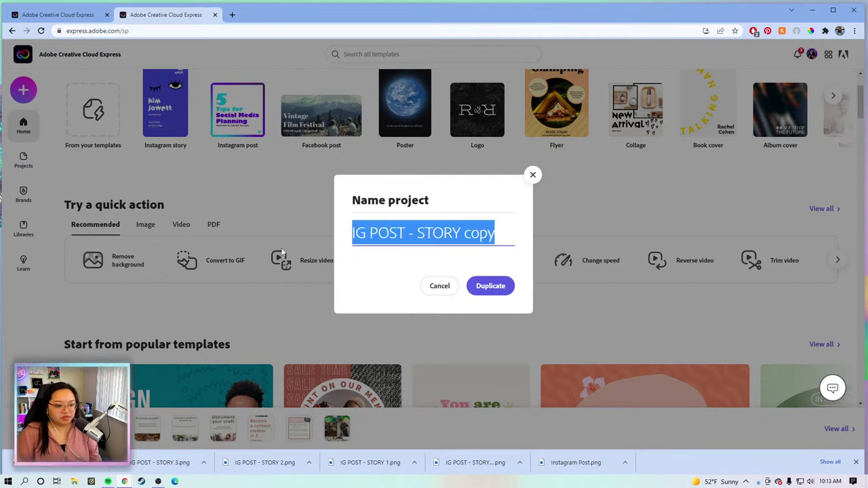
pyautogui.write('pINTER')
pyautogui.press('BackSpace')
pyautogui.press('BackSpace')
pyautogui.press('BackSpace')
pyautogui.press('BackSpace')
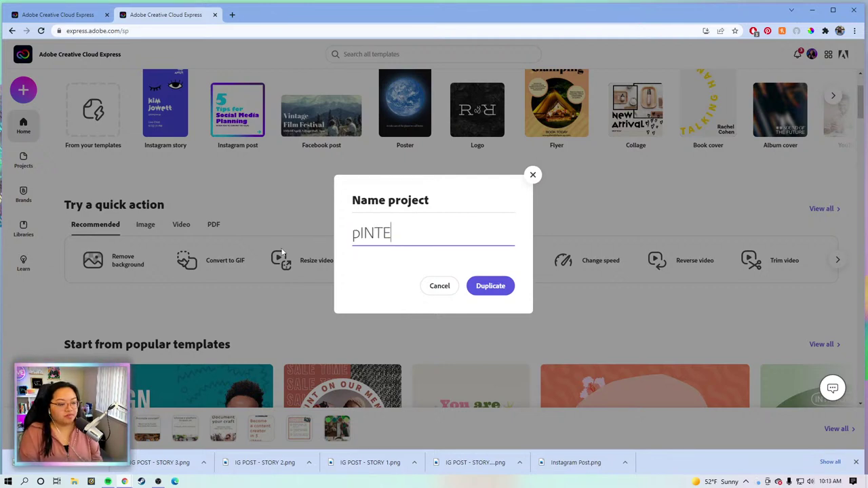
pyautogui.press('BackSpace')
pyautogui.press('BackSpace')
pyautogui.write('Pint')
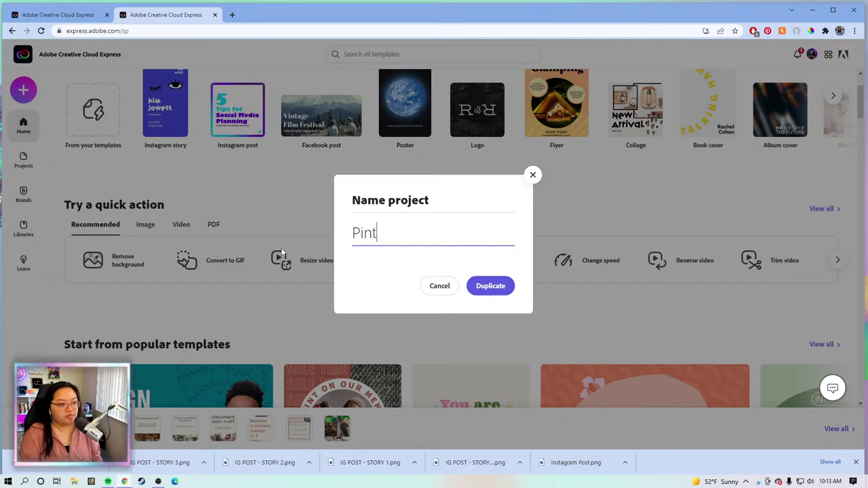
pyautogui.write('erest post')
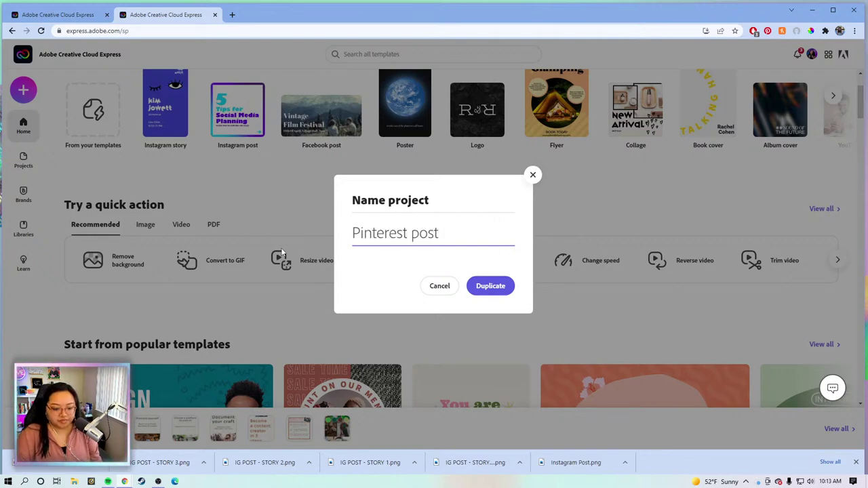
pyautogui.press('Return')
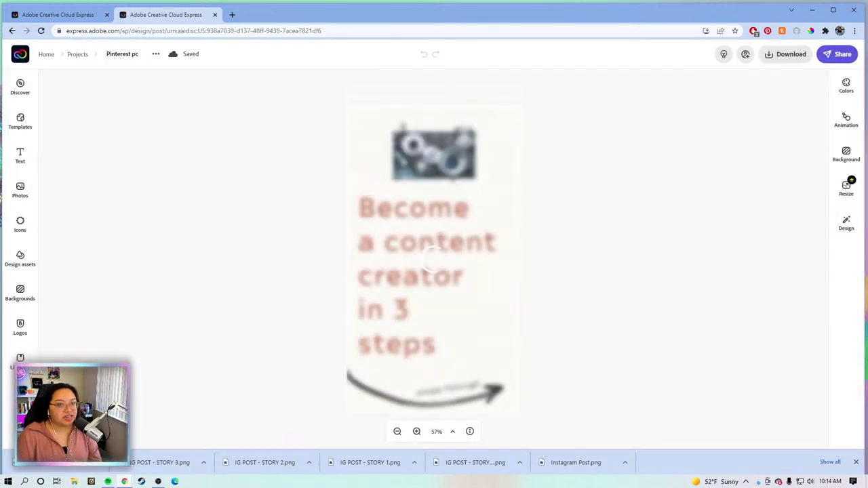
# Resize the duplicated design to a custom size with a height of 2000 px
pyautogui.click(412, 144)
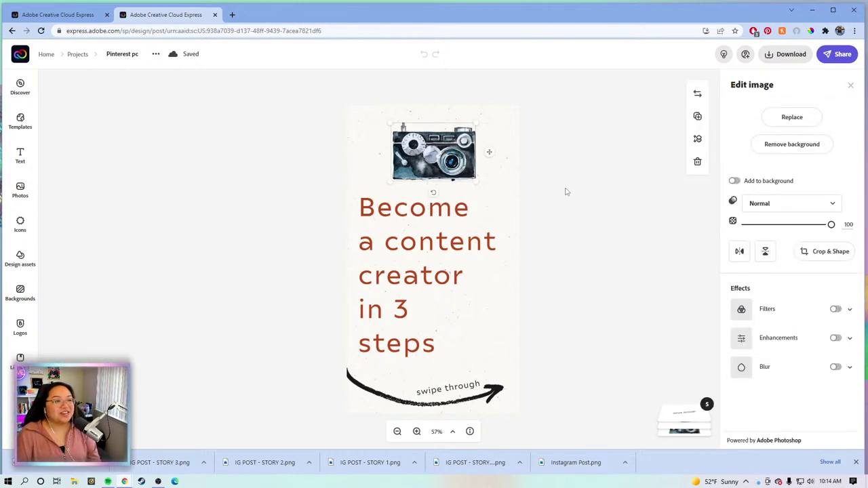
pyautogui.click(852, 88)
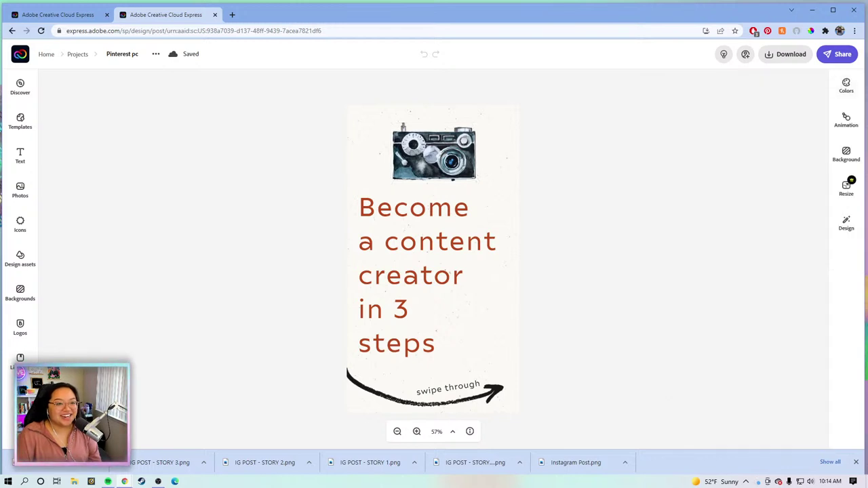
pyautogui.click(840, 189)
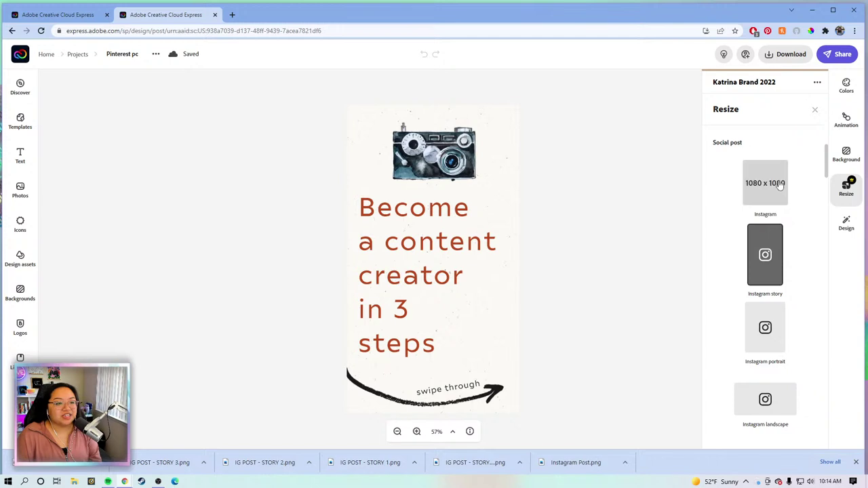
pyautogui.scroll(3, 795, 232)
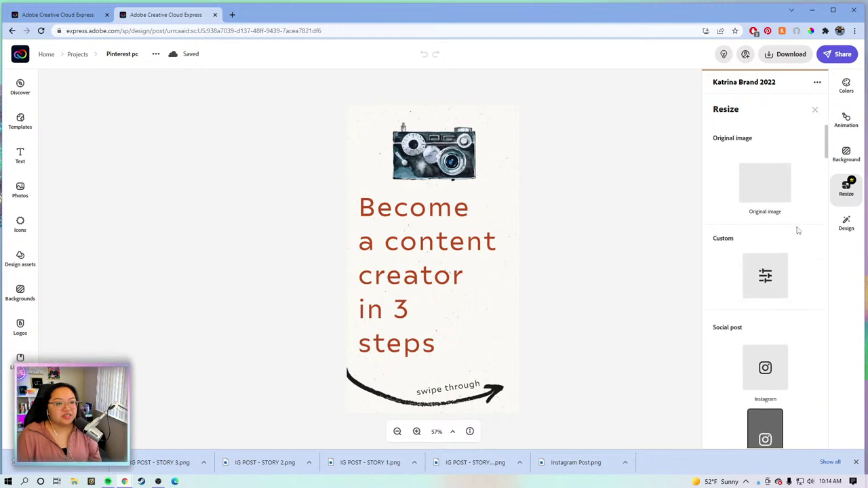
pyautogui.click(750, 273)
pyautogui.click(435, 250)
pyautogui.moveTo(435, 250); pyautogui.dragTo(388, 251)
pyautogui.click(368, 251)
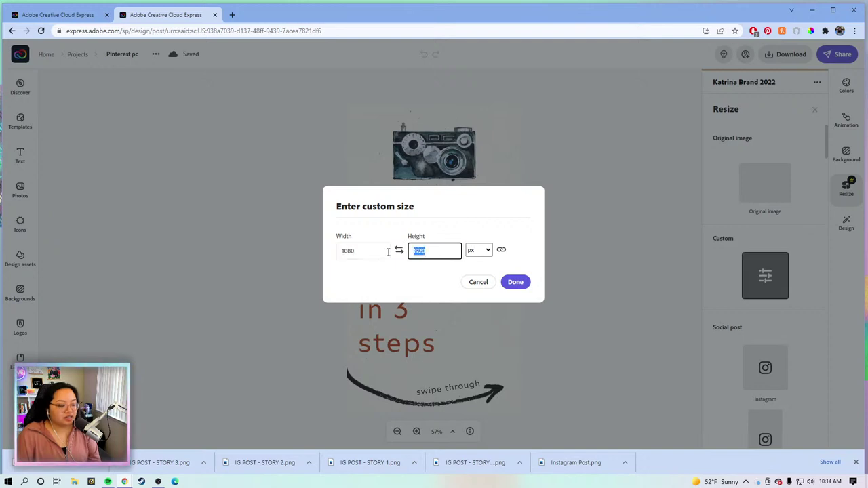
pyautogui.write('2000')
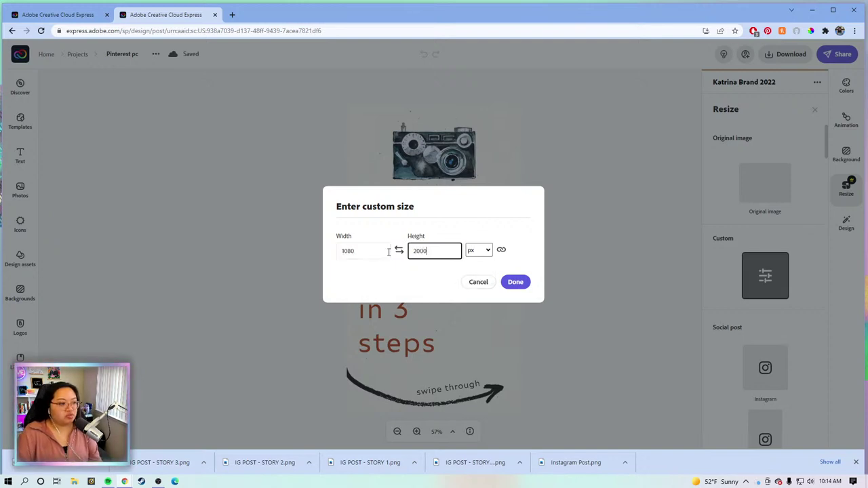
pyautogui.press('Return')
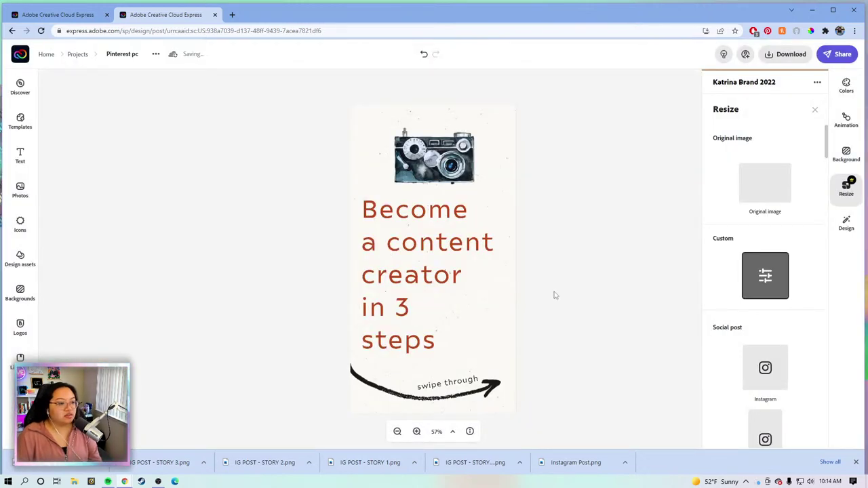
# Delete the camera illustration above the headline
pyautogui.click(560, 224)
pyautogui.click(464, 151)
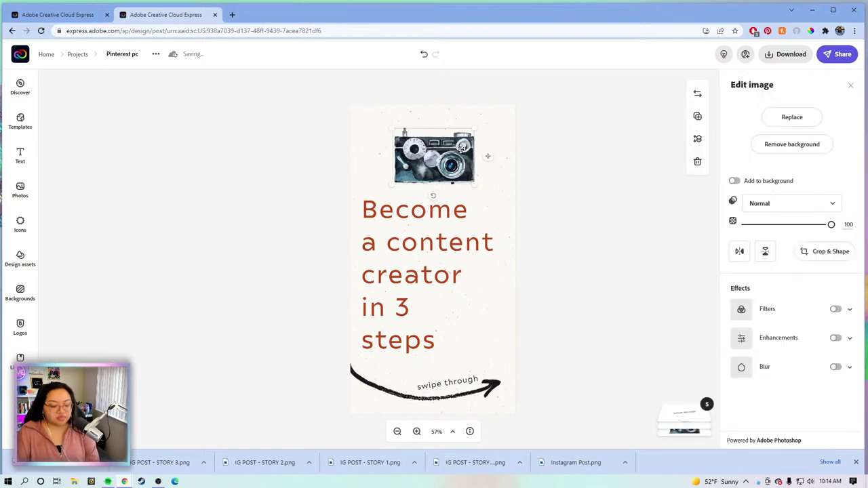
pyautogui.press('Delete')
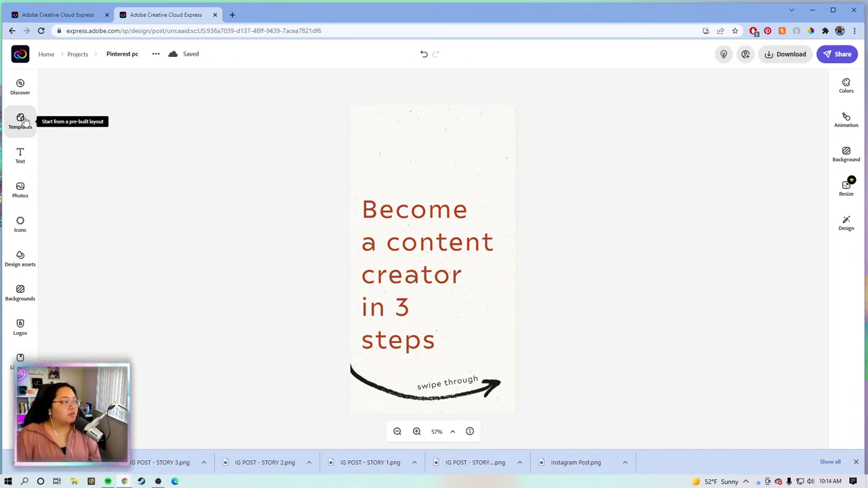
# Search the stock photos for "desk" and add the wide photo of a white desk with plants to the page
pyautogui.click(31, 189)
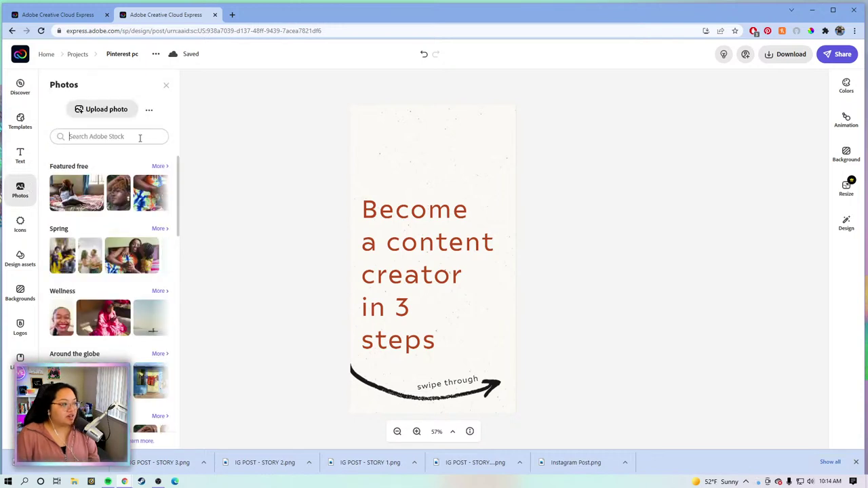
pyautogui.write('d')
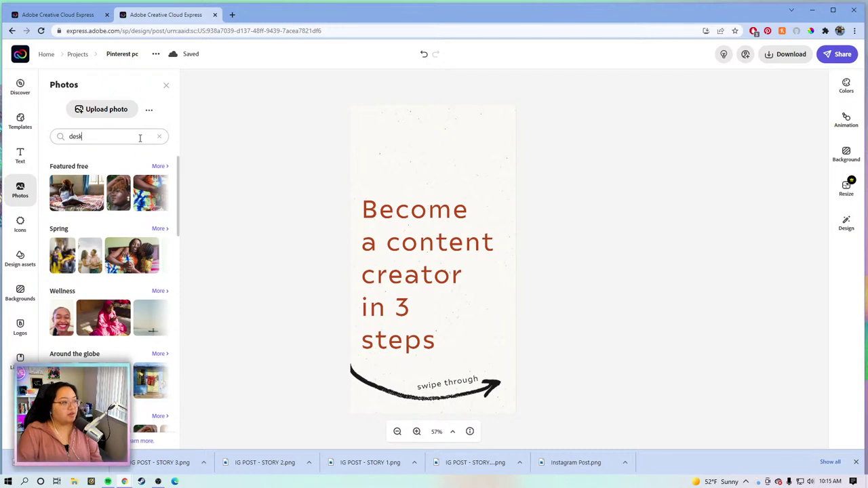
pyautogui.write('esk')
pyautogui.press('Return')
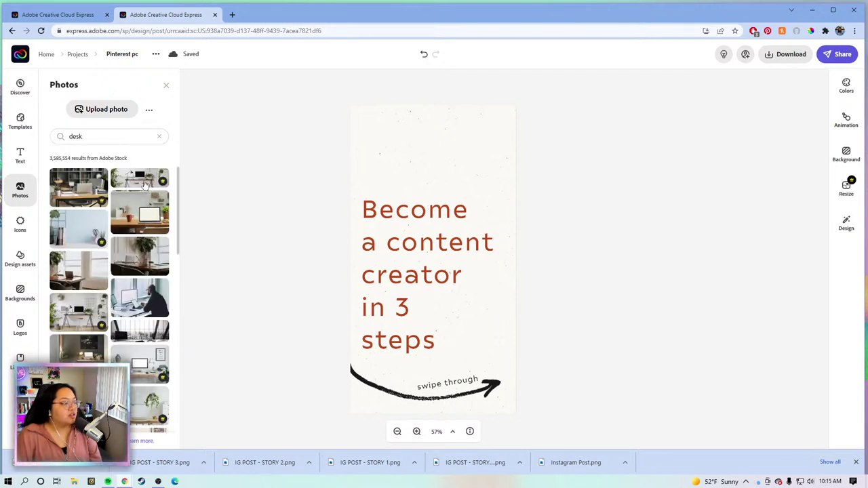
pyautogui.click(145, 184)
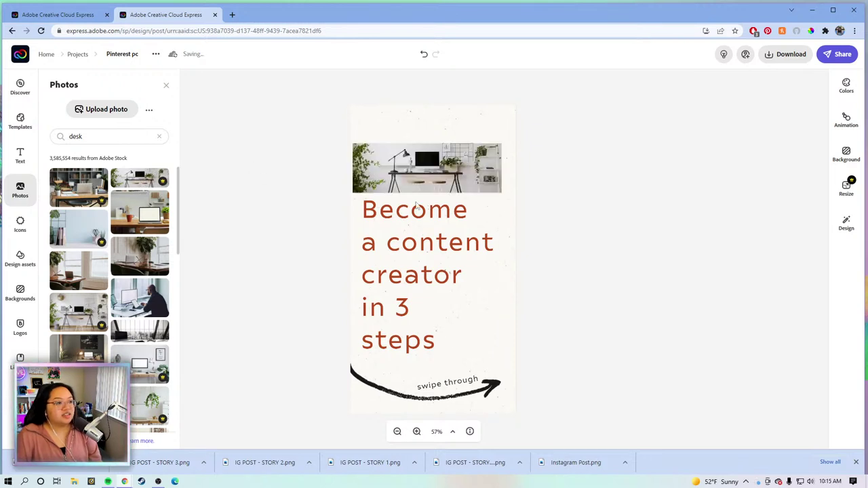
# Move the desk photo to the page's top edge and enlarge it to span the full page width
pyautogui.moveTo(410, 144); pyautogui.dragTo(407, 106)
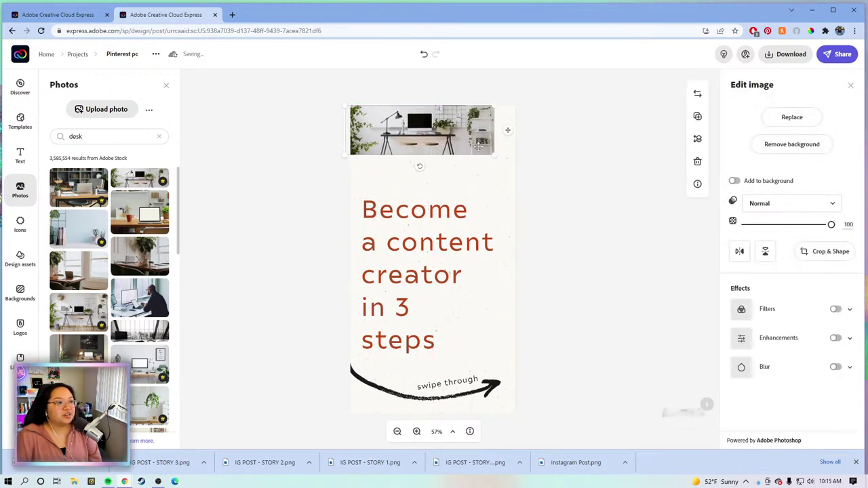
pyautogui.moveTo(494, 155); pyautogui.dragTo(532, 169)
pyautogui.moveTo(458, 157); pyautogui.dragTo(447, 163)
pyautogui.click(622, 232)
# Shrink the headline to two lines at a text size of about 75.8 and place it just below the desk photo
pyautogui.click(401, 249)
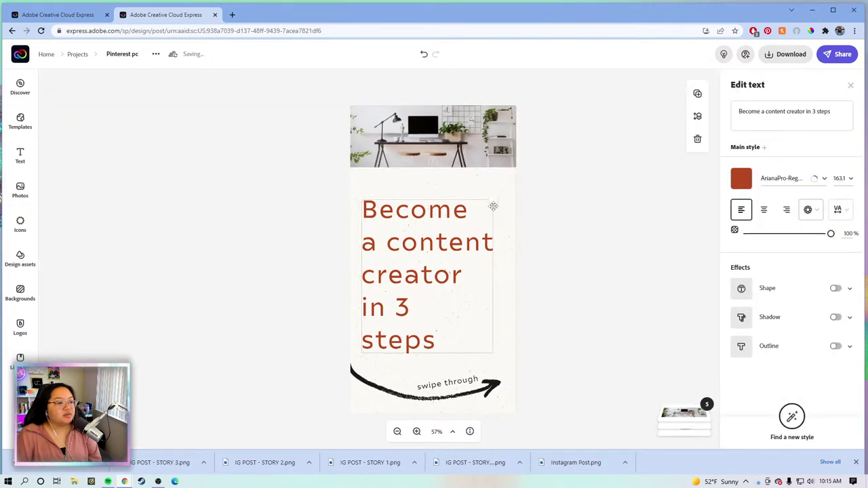
pyautogui.moveTo(493, 207); pyautogui.dragTo(477, 312)
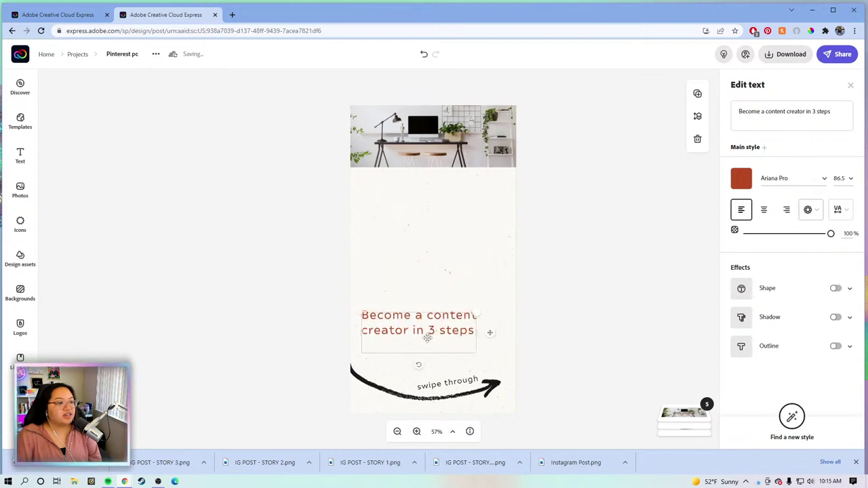
pyautogui.moveTo(427, 337); pyautogui.dragTo(438, 198)
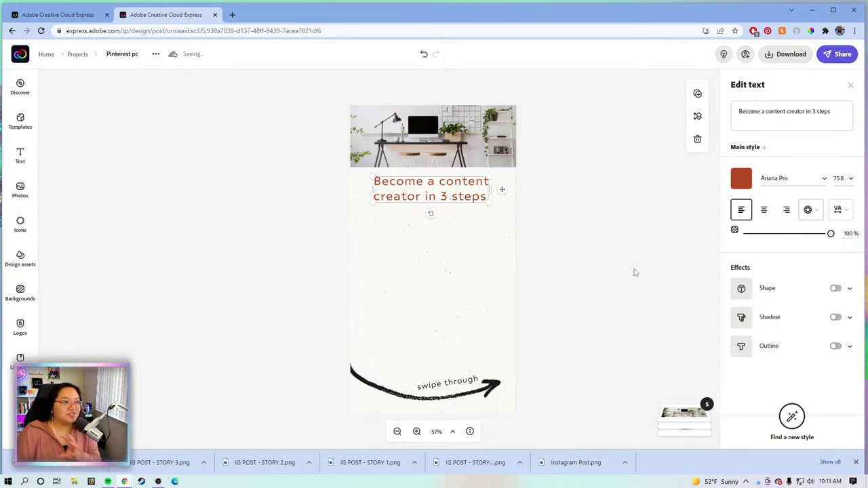
pyautogui.click(698, 291)
# Turn on the headline's Shape effect and choose the full-width rectangular band as its background
pyautogui.click(461, 196)
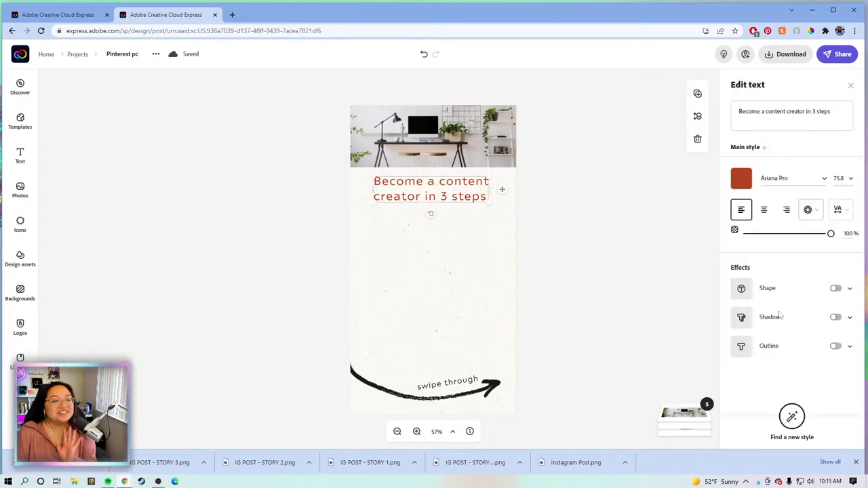
pyautogui.click(836, 289)
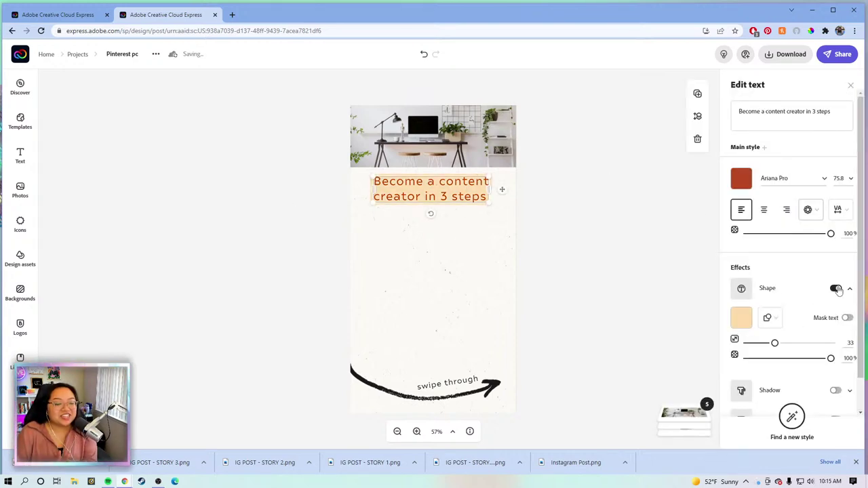
pyautogui.click(771, 319)
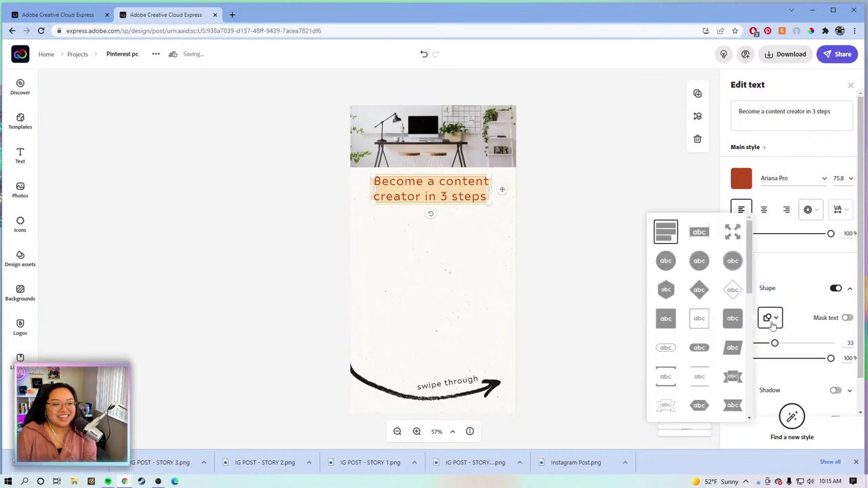
pyautogui.click(699, 234)
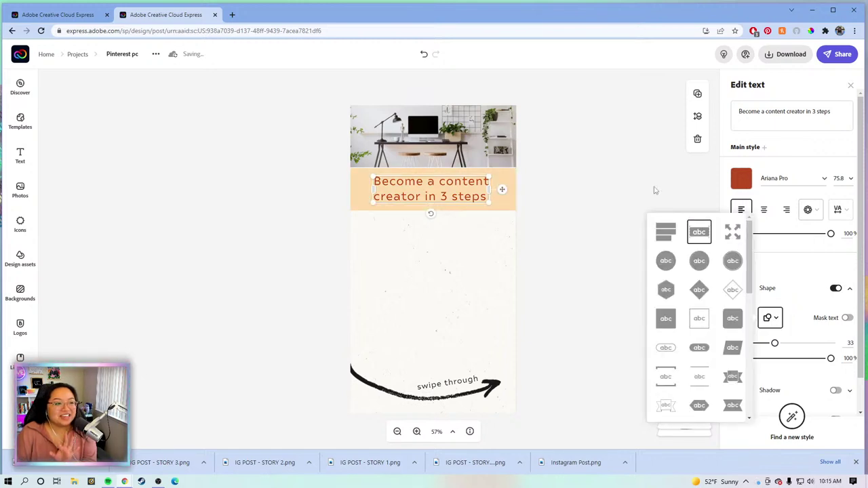
pyautogui.click(796, 266)
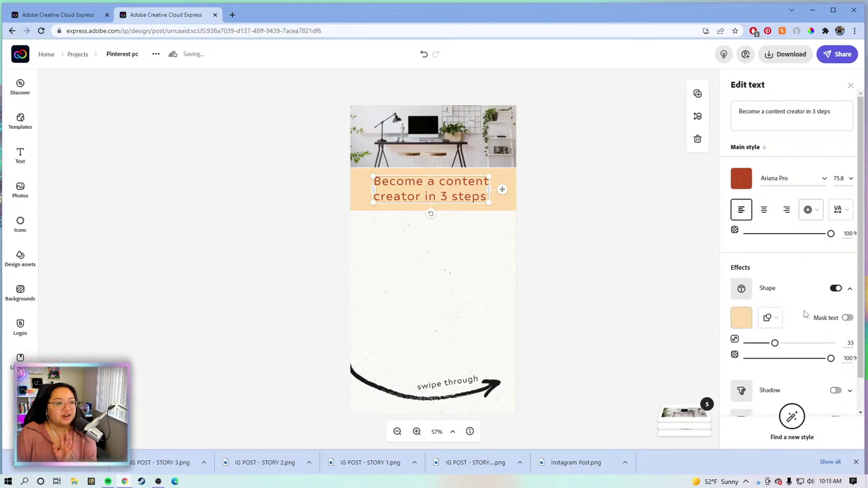
# Colour the headline band rust red (#B74921) with Mask text enabled, and fit it flush against the desk photo
pyautogui.click(741, 319)
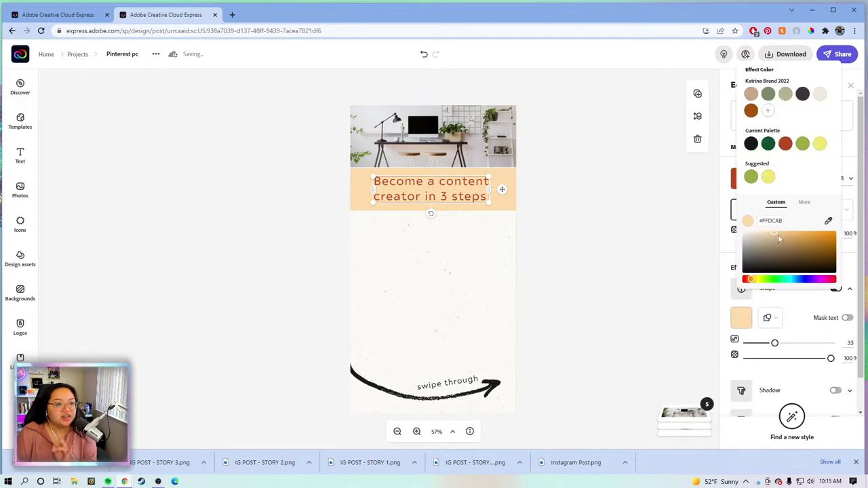
pyautogui.click(786, 144)
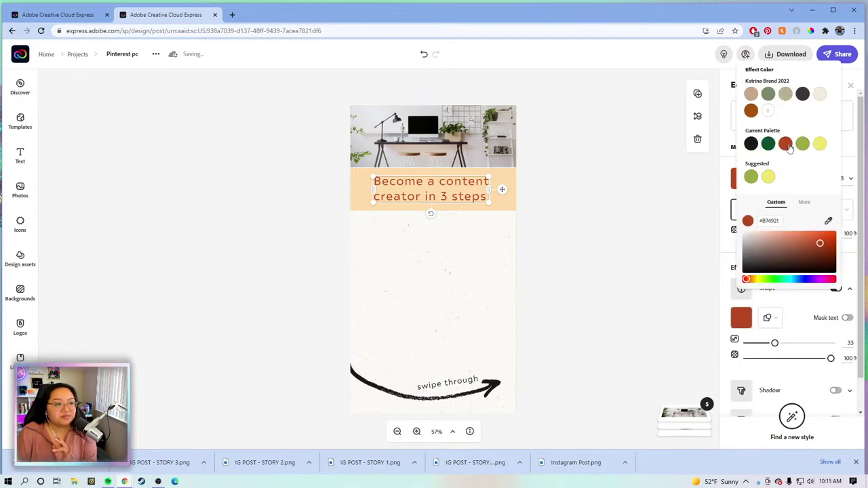
pyautogui.click(848, 318)
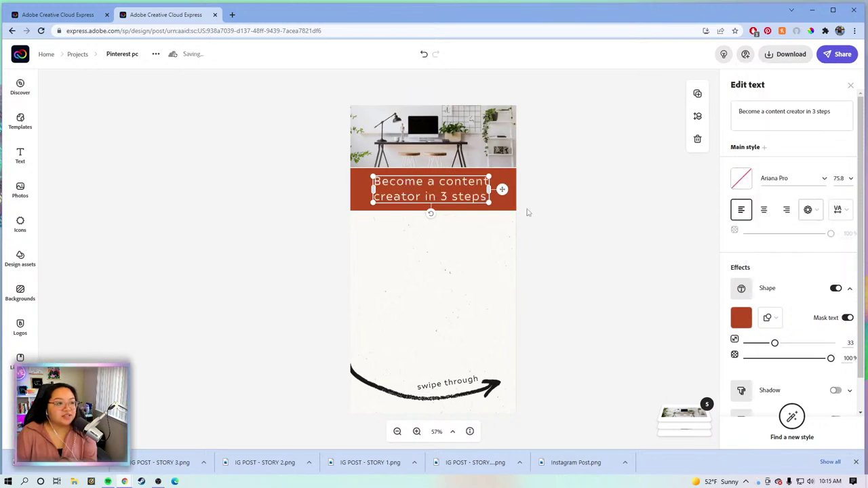
pyautogui.click(483, 138)
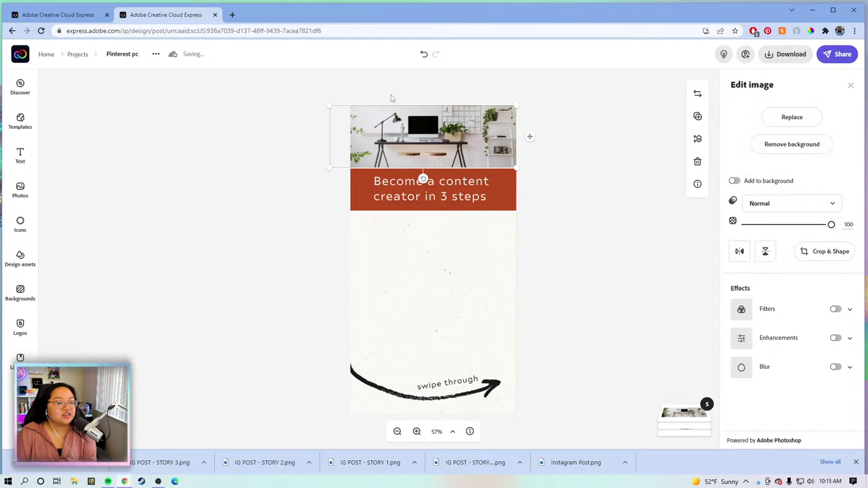
pyautogui.click(501, 203)
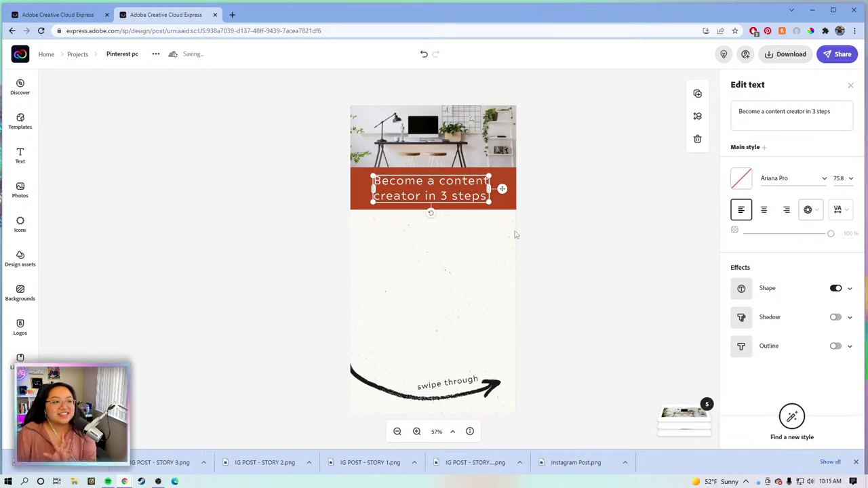
# Delete the hand-drawn curved arrow at the bottom of the page
pyautogui.click(391, 395)
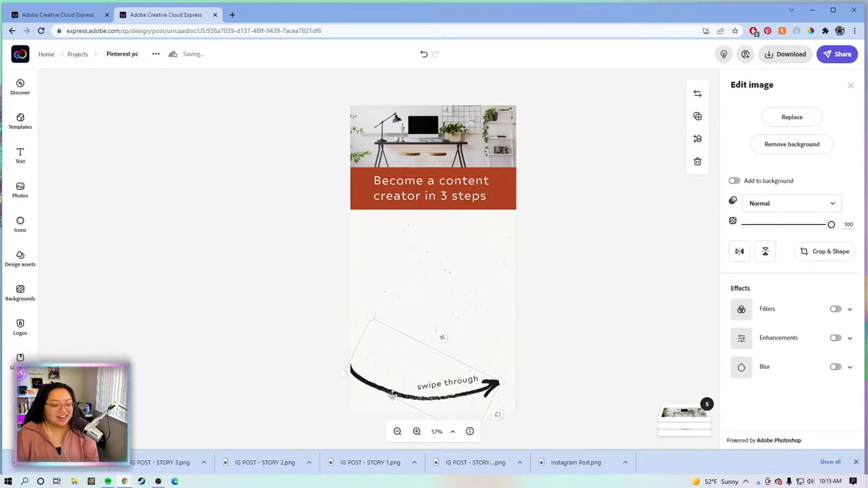
pyautogui.press('Delete')
pyautogui.click(444, 383)
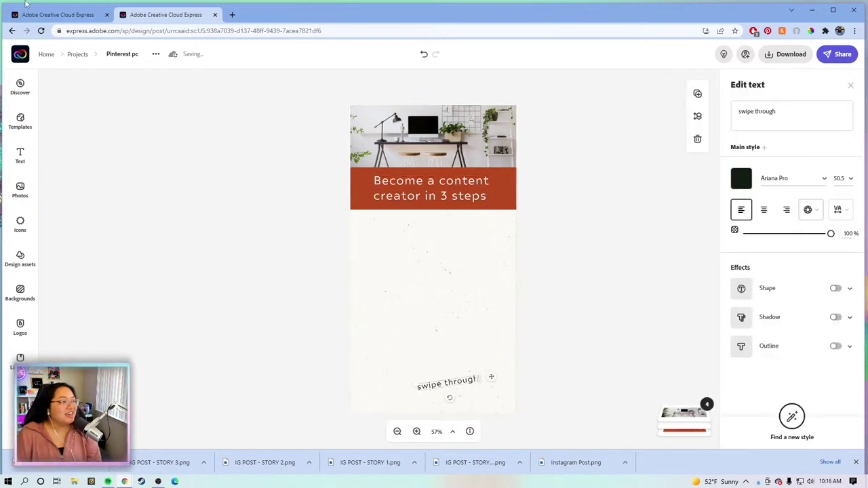
# Browse My Adobe Stock photos and add the photo of the woman holding a camera
pyautogui.click(23, 192)
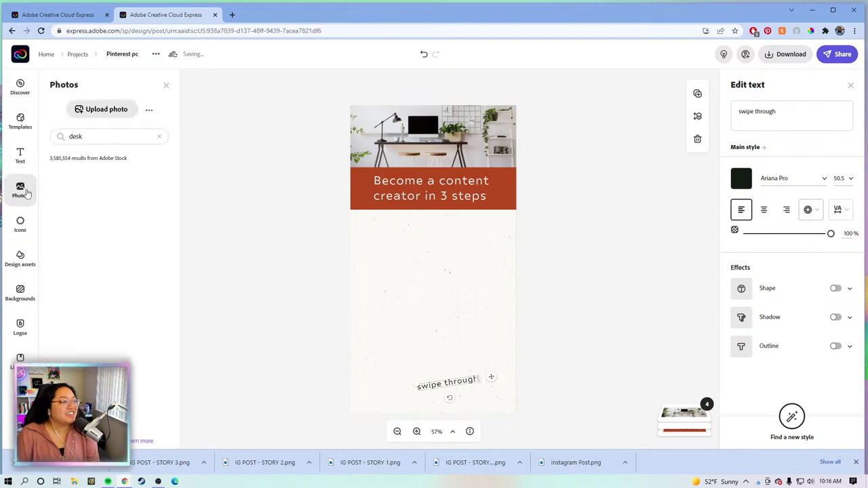
pyautogui.click(152, 112)
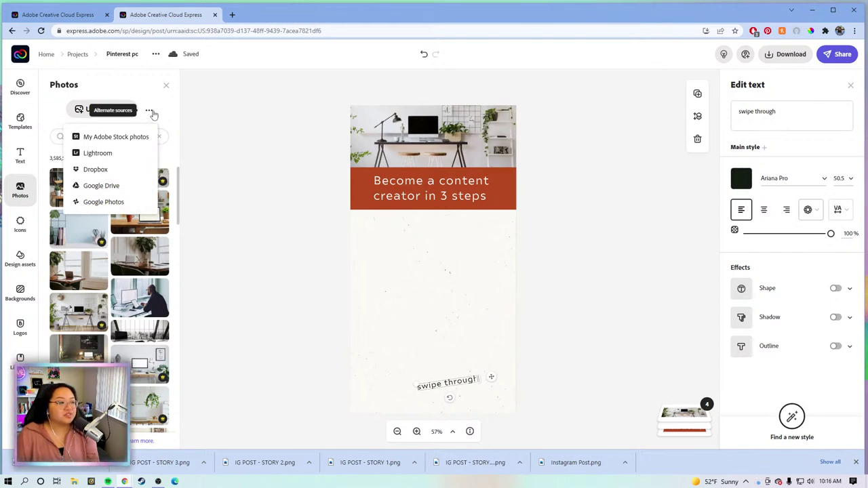
pyautogui.click(134, 136)
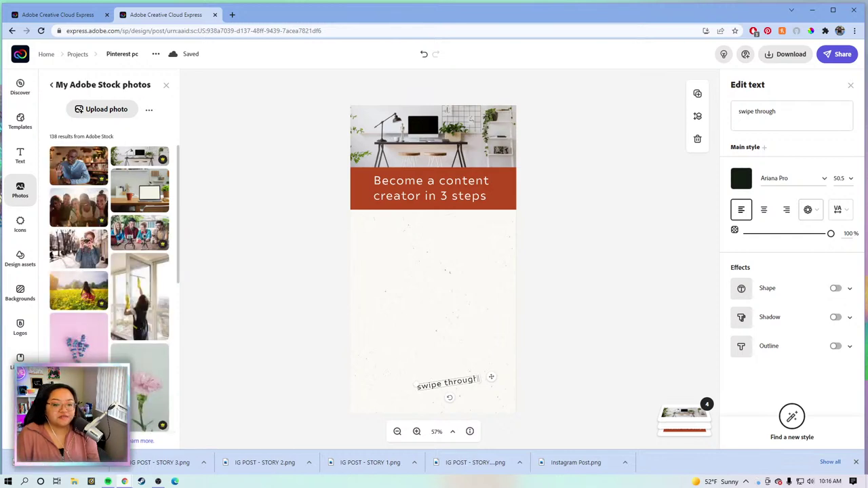
pyautogui.scroll(-10, 96, 207)
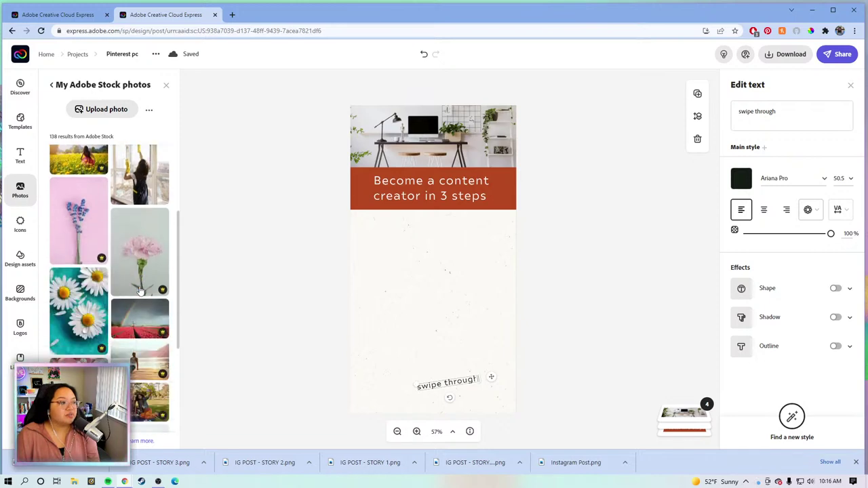
pyautogui.scroll(-15, 139, 292)
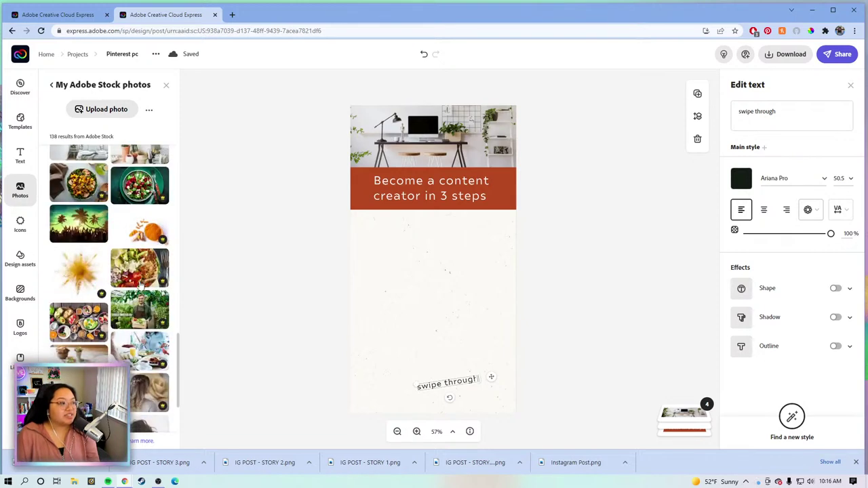
pyautogui.scroll(20, 139, 276)
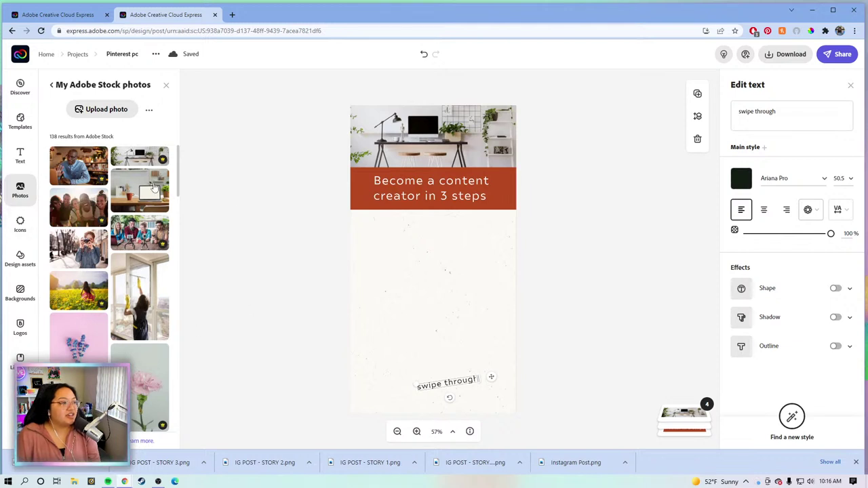
pyautogui.scroll(-1, 141, 224)
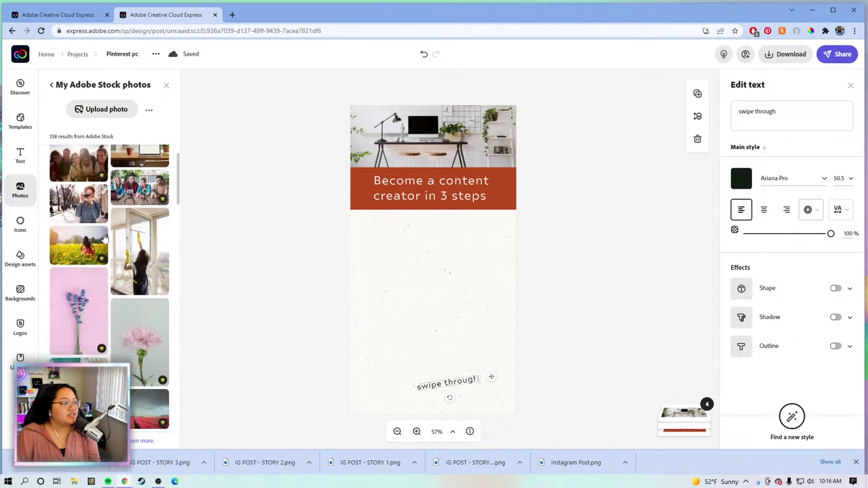
pyautogui.click(81, 204)
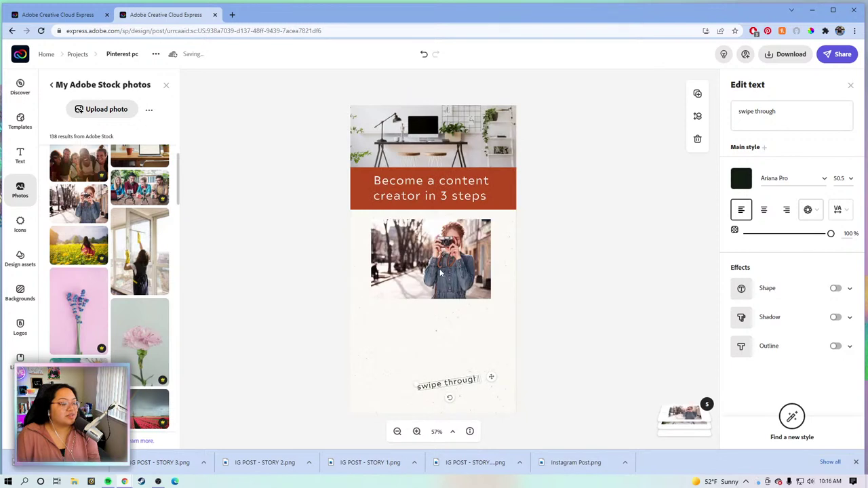
# Place the camera photo below the headline band, running off the page's left edge, and move the "swipe through" text beside it
pyautogui.click(441, 273)
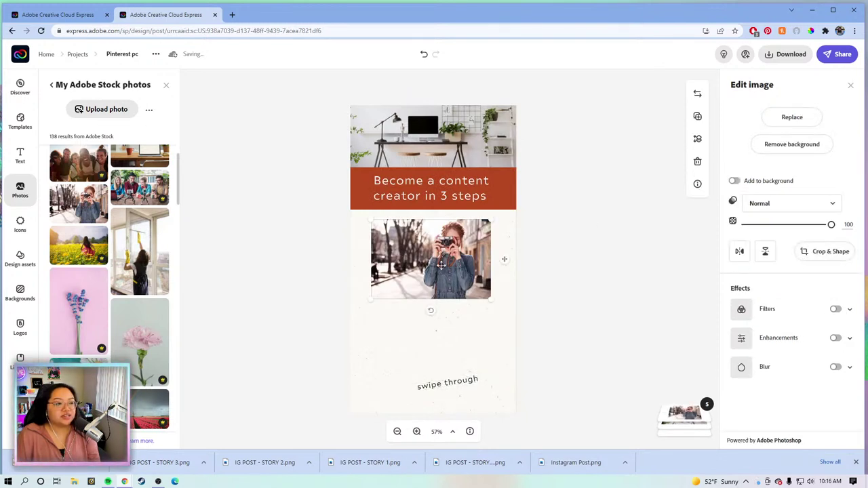
pyautogui.moveTo(441, 265); pyautogui.dragTo(386, 261)
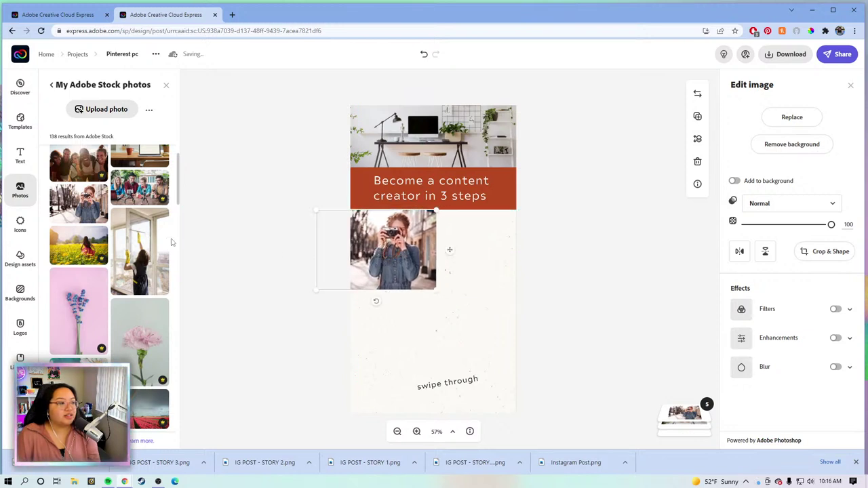
pyautogui.click(637, 273)
pyautogui.click(451, 384)
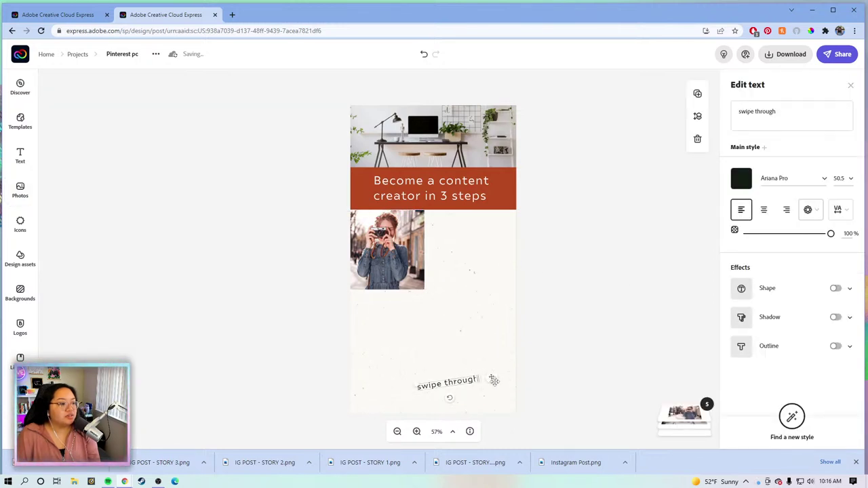
pyautogui.moveTo(494, 380); pyautogui.dragTo(512, 244)
# Add the stock photo of the group filming with tripods and place it against the camera photo's lower right corner, overrunning the page's right edge
pyautogui.click(17, 202)
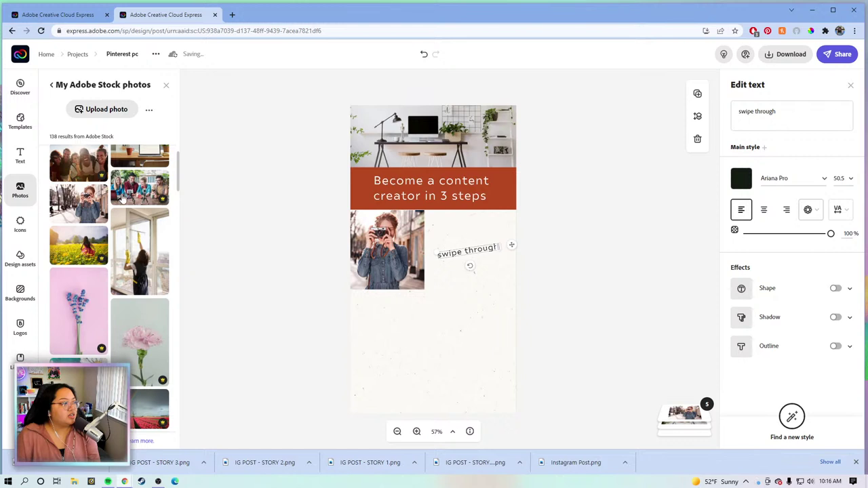
pyautogui.click(133, 188)
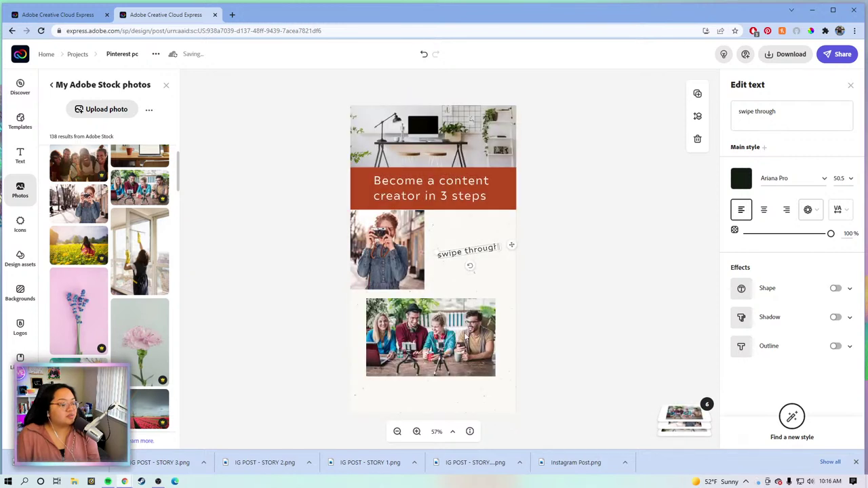
pyautogui.click(466, 337)
pyautogui.moveTo(508, 337); pyautogui.dragTo(566, 329)
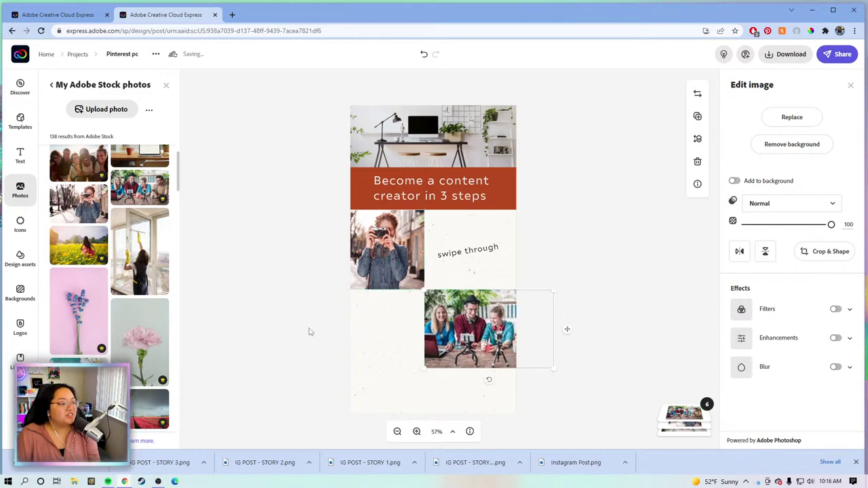
# Add the stock photo of the man with glasses at a laptop and place it in the page's bottom left corner
pyautogui.scroll(1, 87, 221)
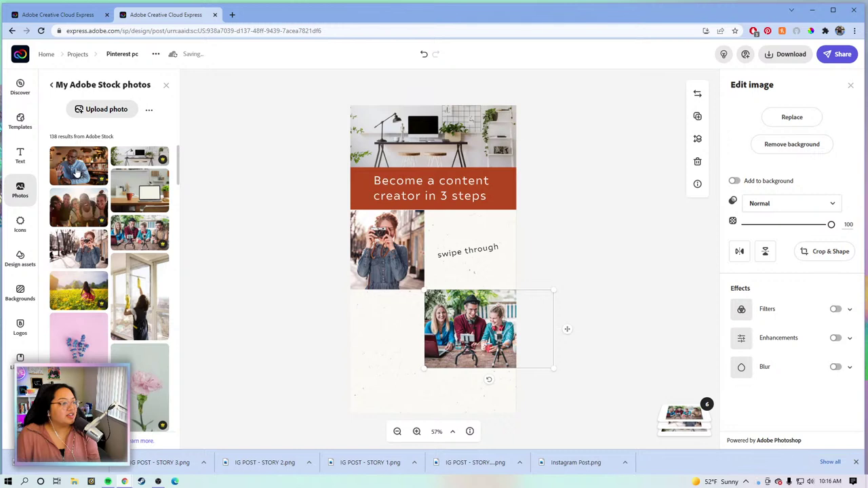
pyautogui.click(75, 172)
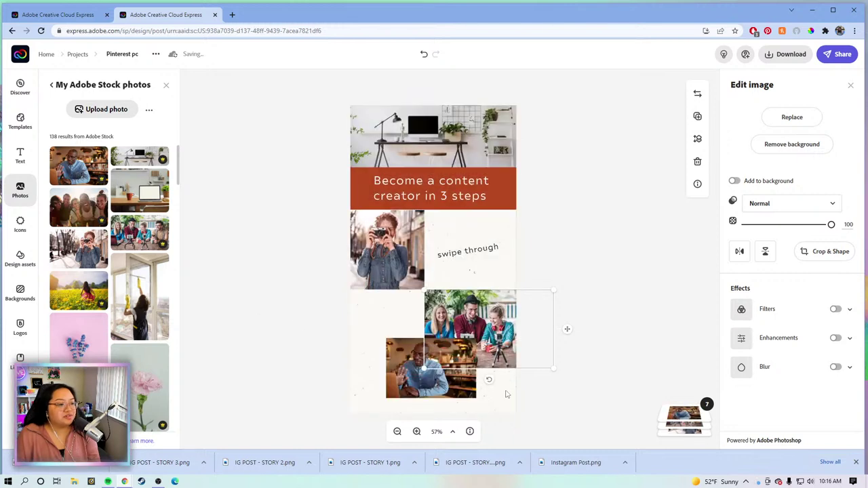
pyautogui.moveTo(394, 373); pyautogui.dragTo(360, 386)
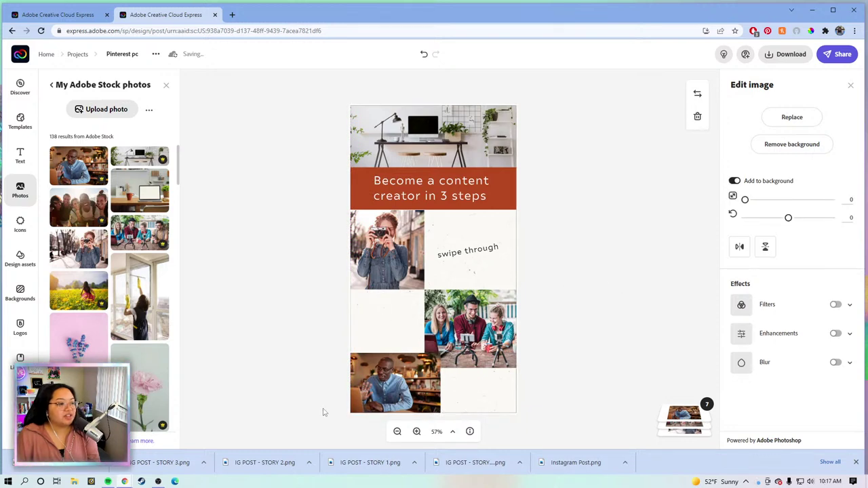
# Shrink the camera photo while keeping its top edge flush with the headline band
pyautogui.click(391, 250)
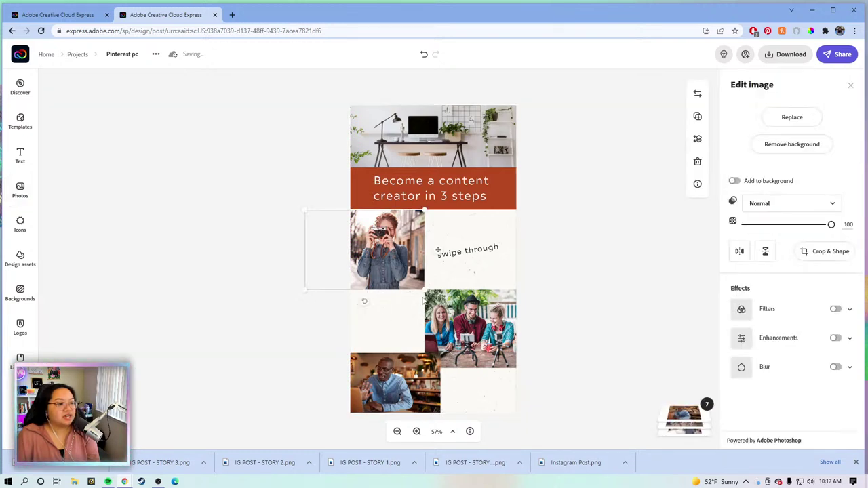
pyautogui.moveTo(424, 250); pyautogui.dragTo(406, 268)
# Crop the camera photo's left side to a near-square, shrink it, and fit it flush against the page's left edge and headline band
pyautogui.click(454, 436)
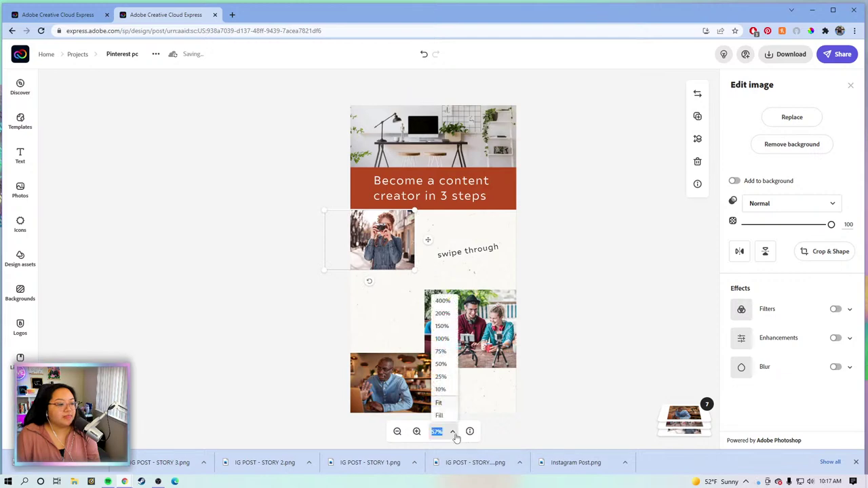
pyautogui.click(445, 436)
pyautogui.click(416, 431)
pyautogui.click(416, 431)
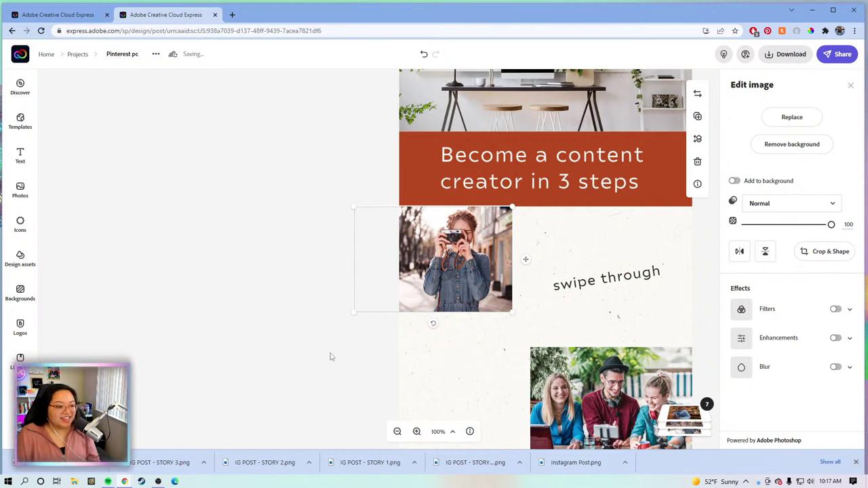
pyautogui.click(856, 463)
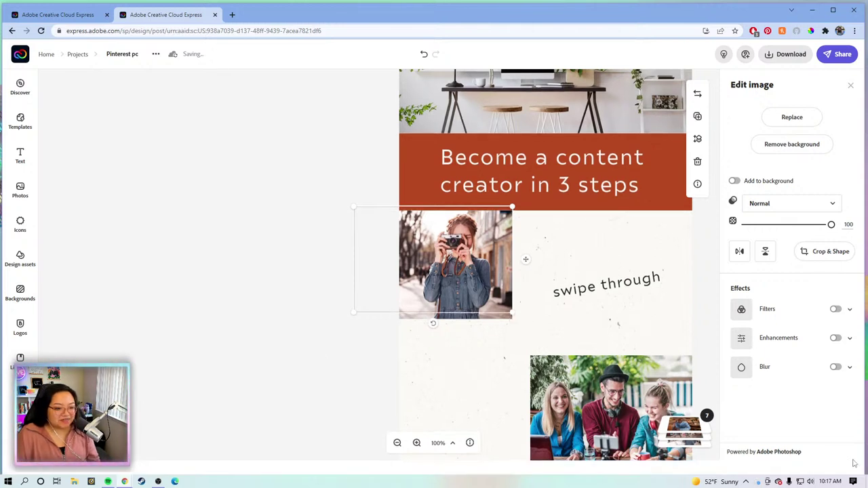
pyautogui.moveTo(608, 326); pyautogui.dragTo(437, 307)
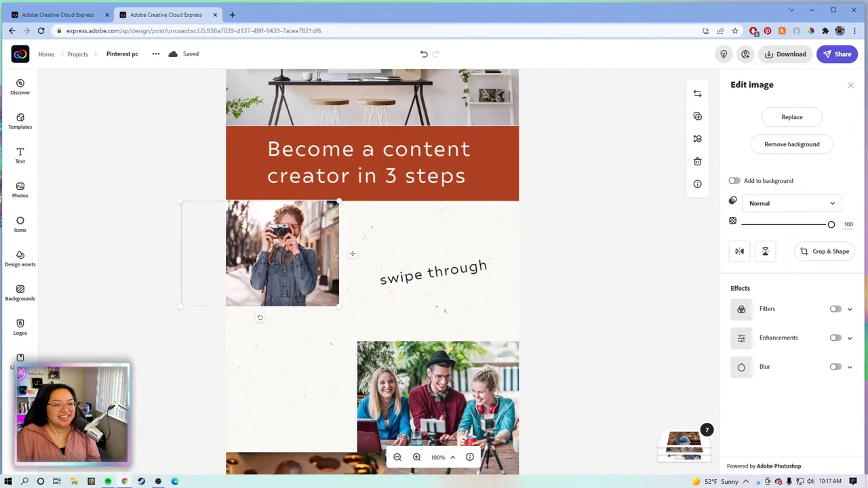
pyautogui.click(826, 251)
pyautogui.moveTo(197, 248); pyautogui.dragTo(233, 247)
pyautogui.press('Return')
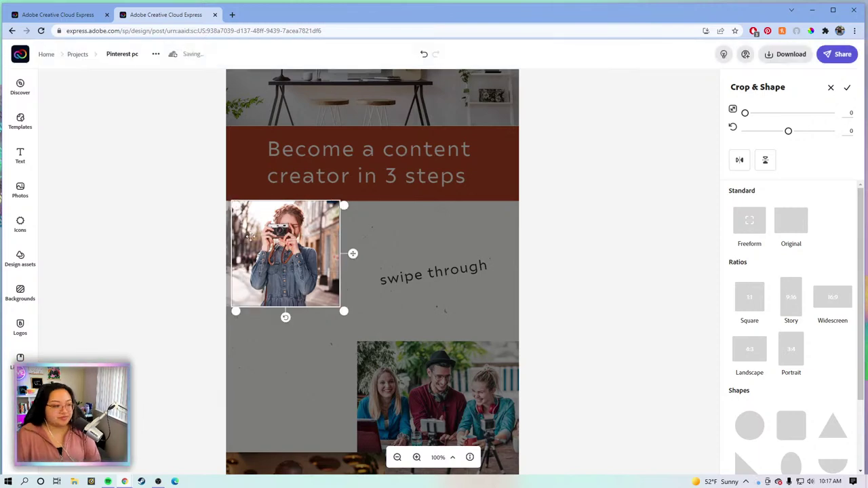
pyautogui.moveTo(283, 235); pyautogui.dragTo(278, 235)
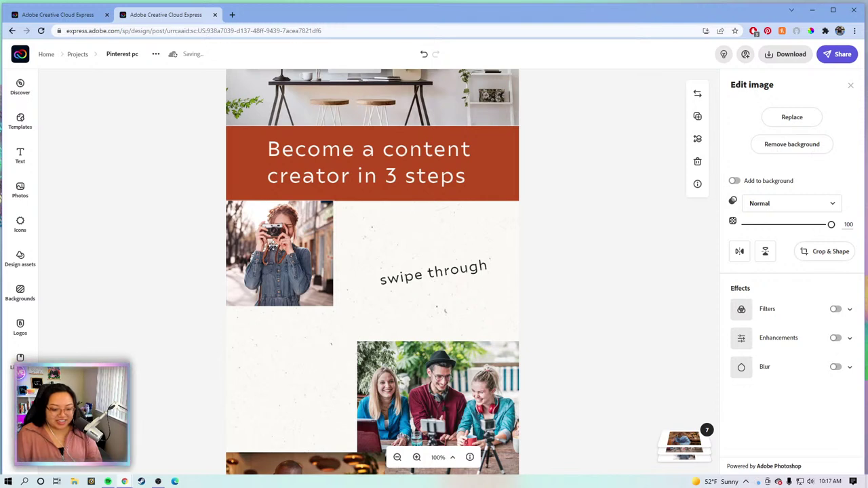
pyautogui.moveTo(332, 306); pyautogui.dragTo(318, 292)
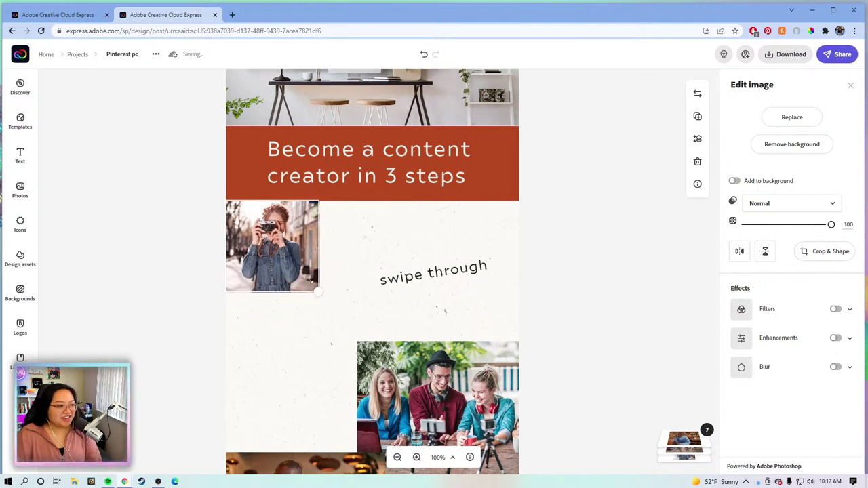
pyautogui.moveTo(287, 245); pyautogui.dragTo(304, 252)
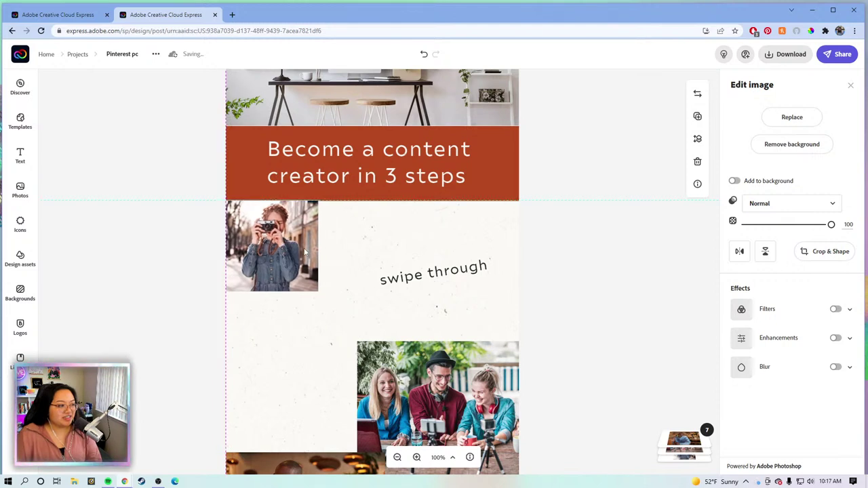
# Straighten the tilted "swipe through" text beside the camera photo and change its wording to "Document your craft"
pyautogui.click(464, 271)
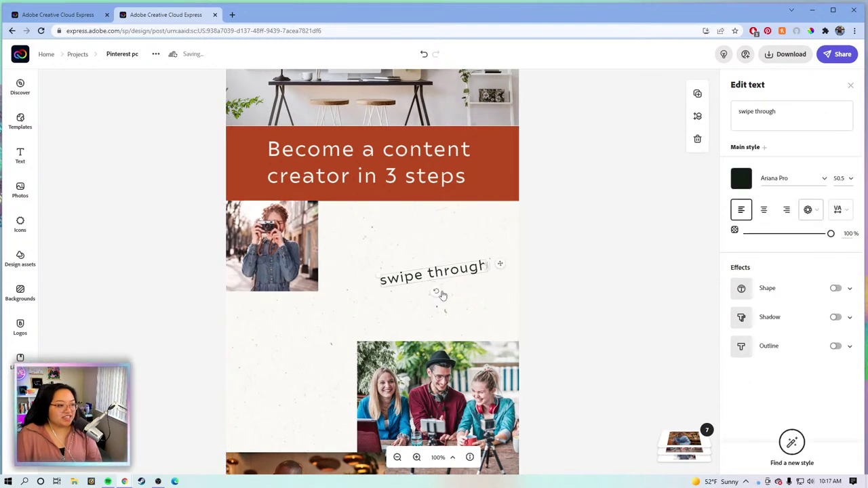
pyautogui.moveTo(441, 295); pyautogui.dragTo(412, 241)
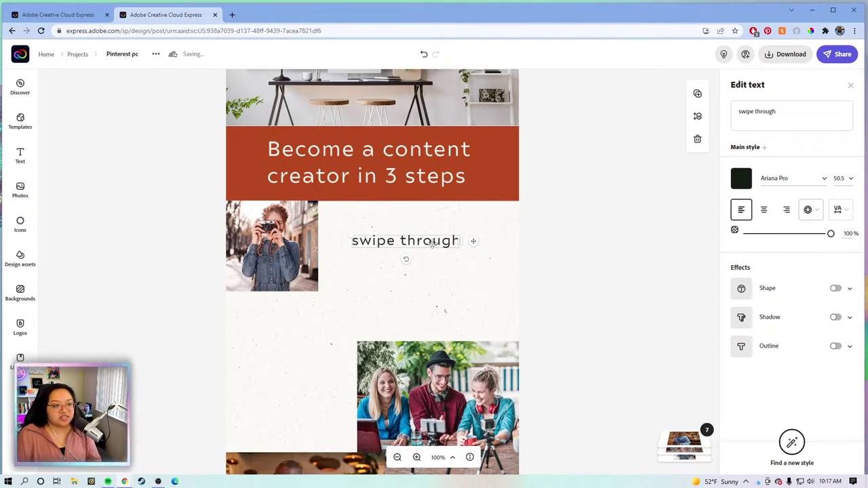
pyautogui.click(814, 108)
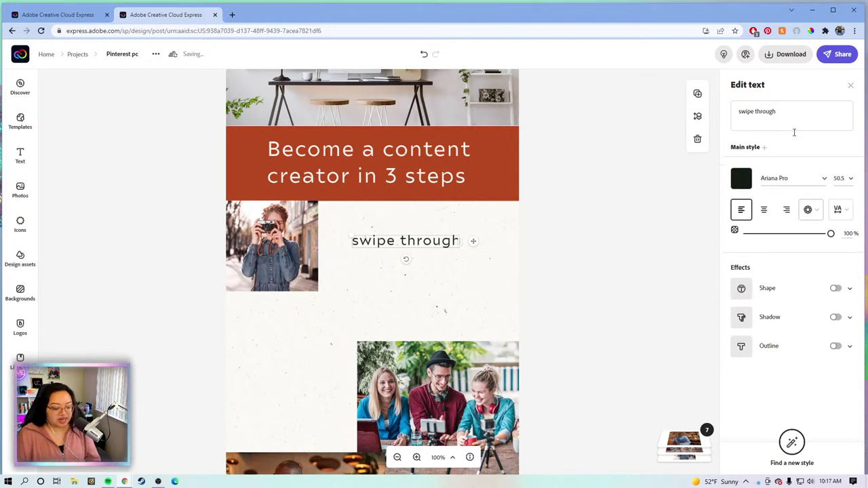
pyautogui.click(800, 113)
pyautogui.moveTo(800, 113); pyautogui.dragTo(735, 122)
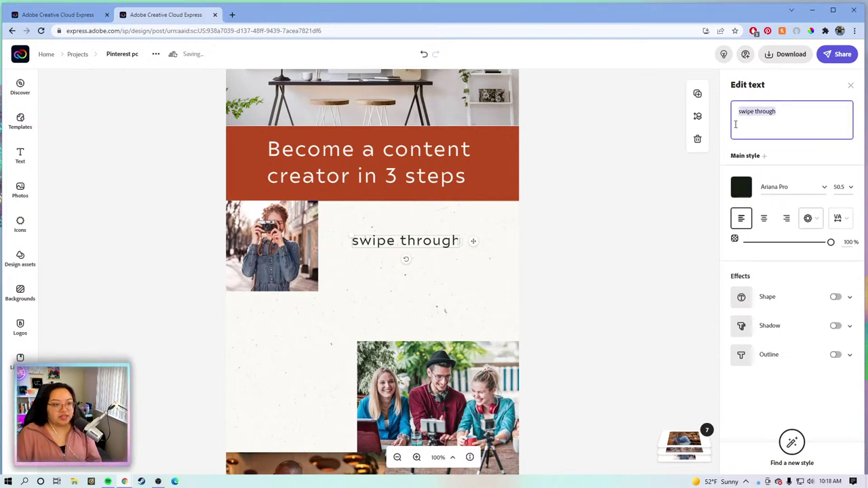
pyautogui.write('Document your craft')
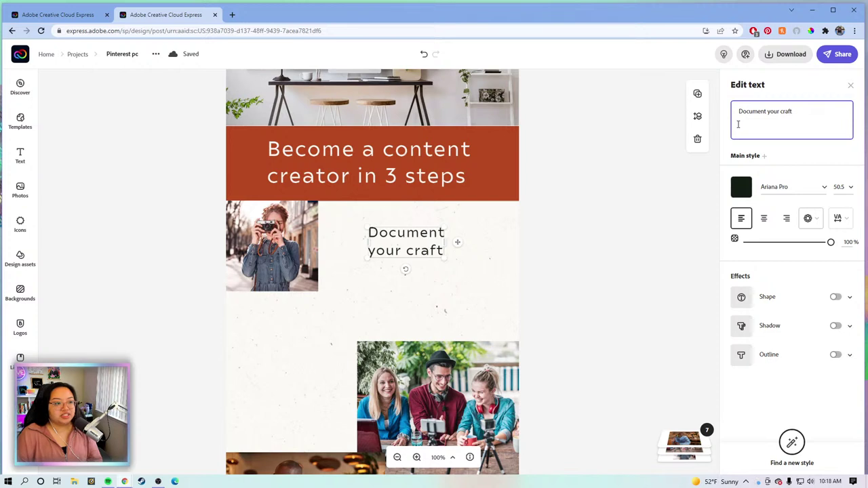
# Enlarge the "Document your craft" text to a size of about 80.1 and align it vertically with the camera photo's centre
pyautogui.click(461, 261)
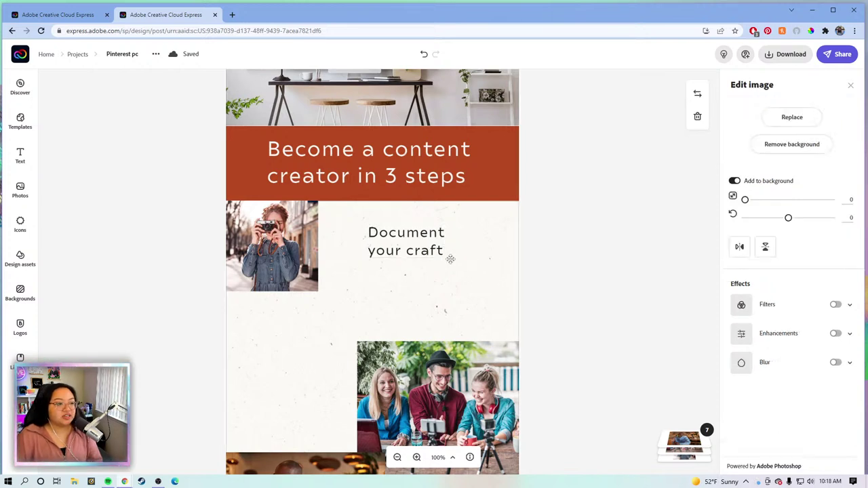
pyautogui.click(442, 254)
pyautogui.moveTo(443, 252); pyautogui.dragTo(497, 277)
pyautogui.moveTo(442, 273)
pyautogui.mouseDown()
pyautogui.moveTo(432, 268)
pyautogui.moveTo(442, 267)
pyautogui.mouseUp()
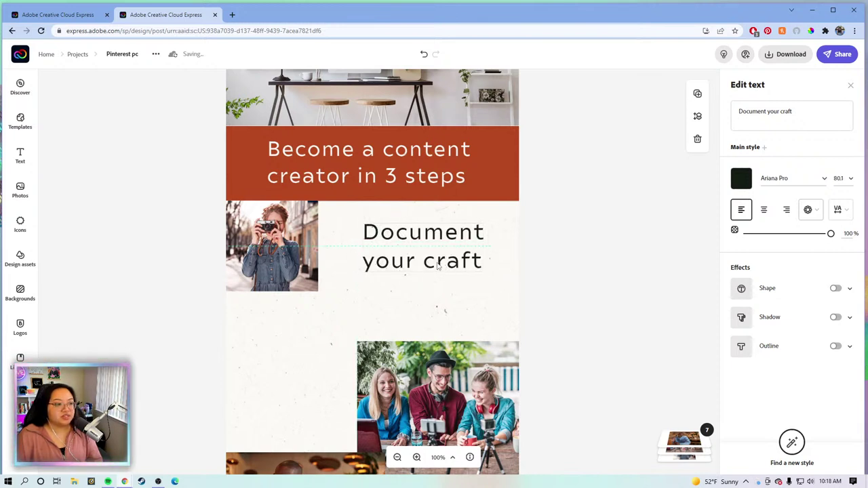
# Move the group photo up level with the camera photo's bottom edge and shrink it
pyautogui.click(458, 359)
pyautogui.scroll(1, 456, 358)
pyautogui.scroll(-2, 457, 358)
pyautogui.moveTo(456, 358); pyautogui.dragTo(460, 308)
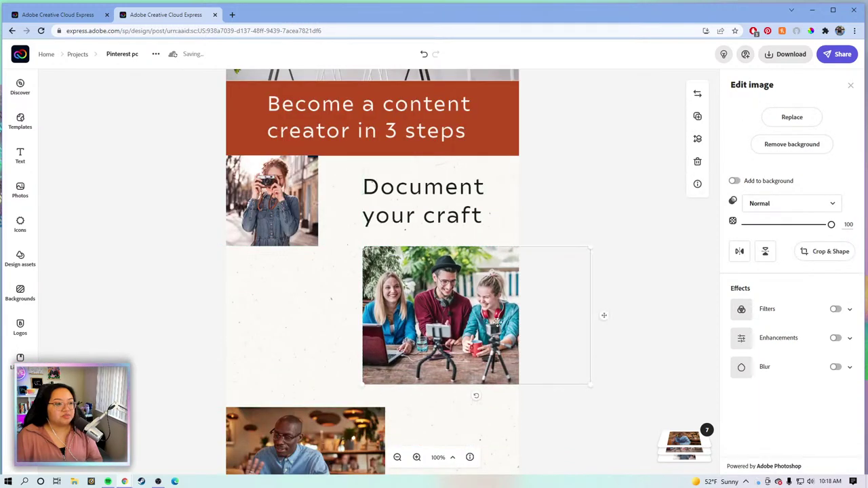
pyautogui.moveTo(556, 382); pyautogui.dragTo(528, 376)
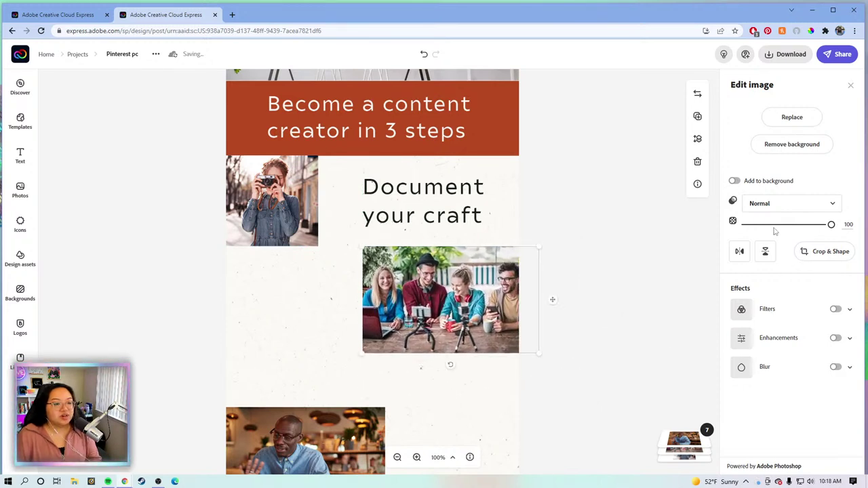
# Crop the group photo's right side to leave three people and fit it flush against the page's right edge
pyautogui.click(814, 263)
pyautogui.moveTo(541, 294); pyautogui.dragTo(468, 299)
pyautogui.click(436, 296)
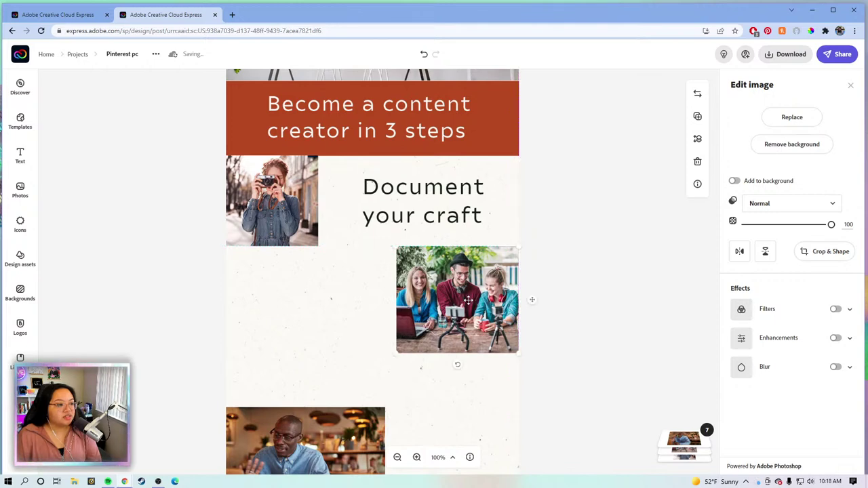
# Move the photo of the waving man up so its top edge is level with the group photo's bottom edge
pyautogui.scroll(-3, 419, 382)
pyautogui.click(286, 361)
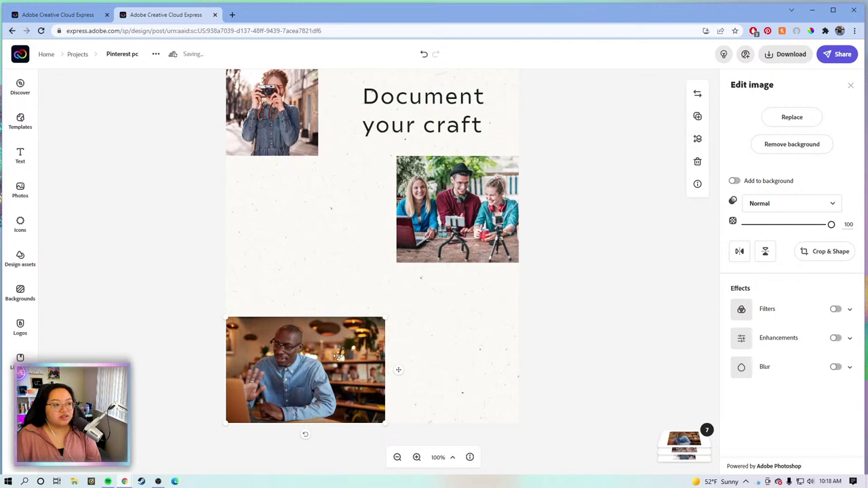
pyautogui.moveTo(337, 355); pyautogui.dragTo(324, 311)
pyautogui.click(655, 273)
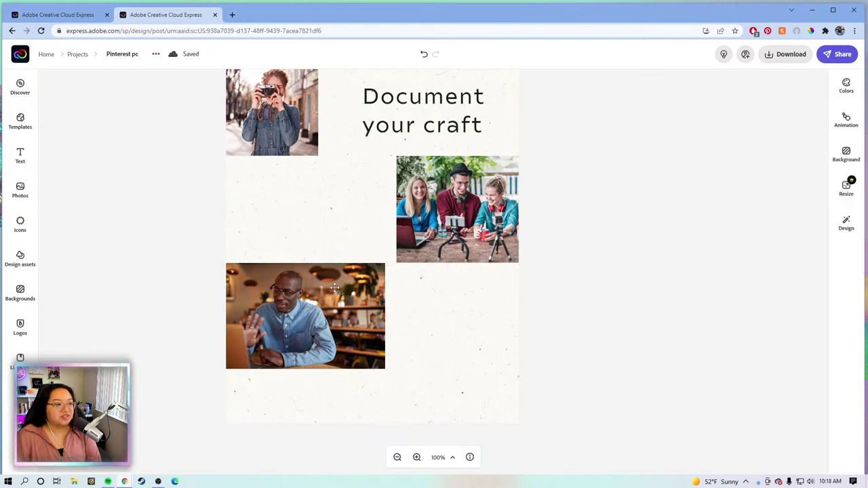
# Crop the right side of the waving man's photo to a near-square, keeping it flush with the page's left edge
pyautogui.click(335, 288)
pyautogui.click(824, 251)
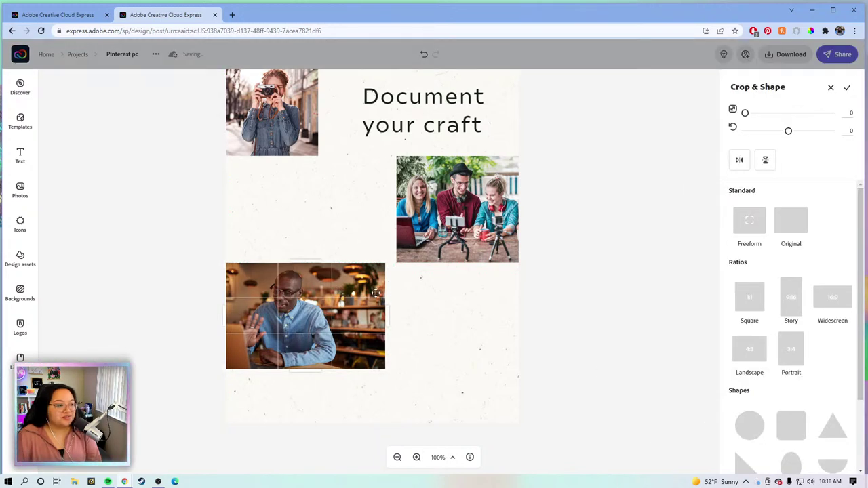
pyautogui.moveTo(385, 313); pyautogui.dragTo(309, 305)
pyautogui.click(342, 311)
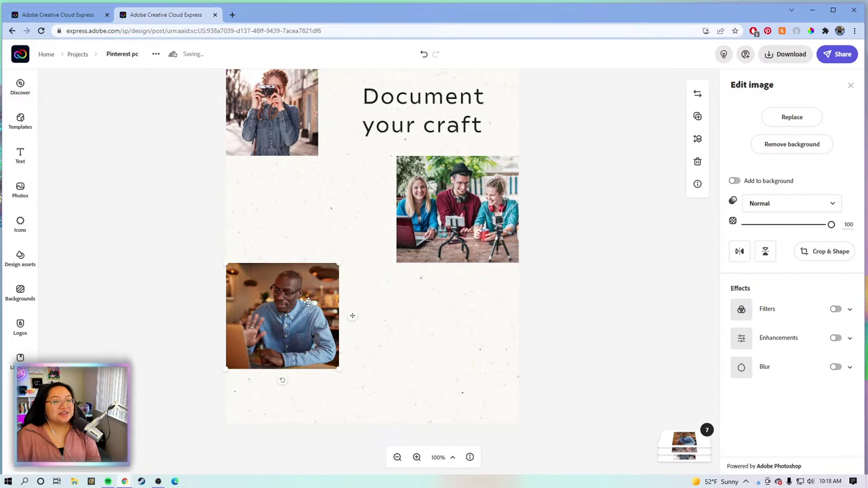
# Duplicate the "Document your craft" text and place the copy in the empty space beside the group photo
pyautogui.click(471, 110)
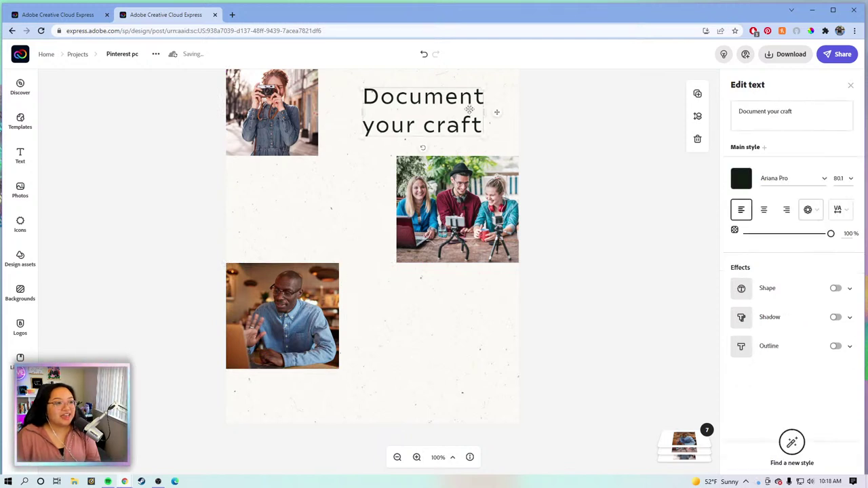
pyautogui.click(698, 95)
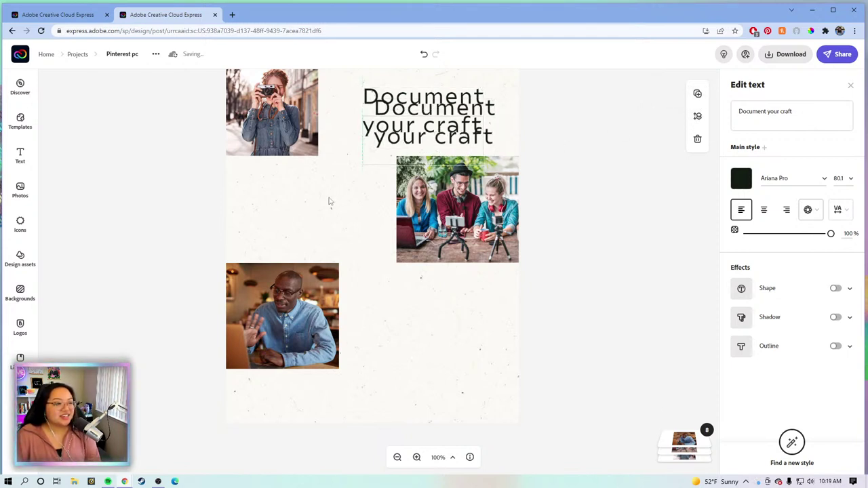
pyautogui.moveTo(434, 128); pyautogui.dragTo(312, 216)
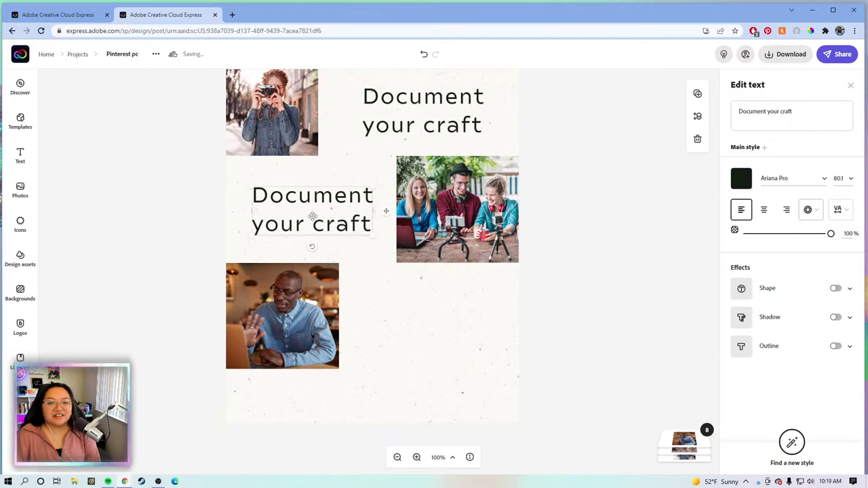
# Change the copied caption's wording to "Choose a platform to post on" and centre it vertically beside the group photo
pyautogui.click(782, 119)
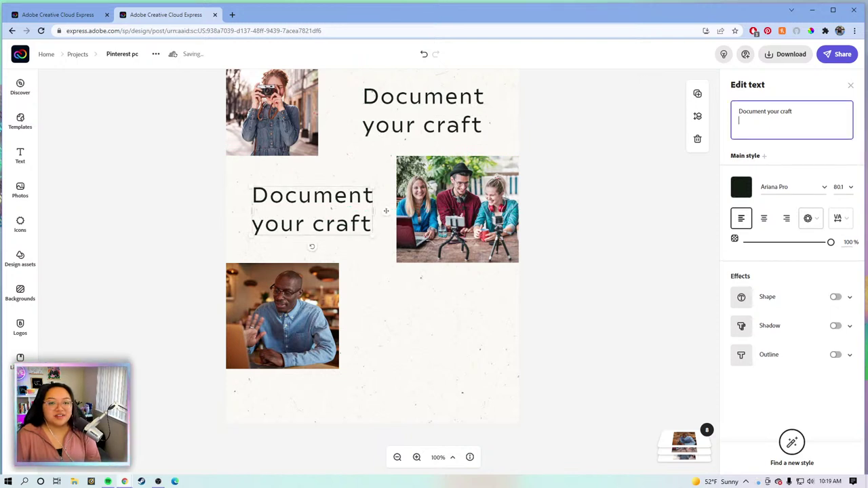
pyautogui.click(739, 160)
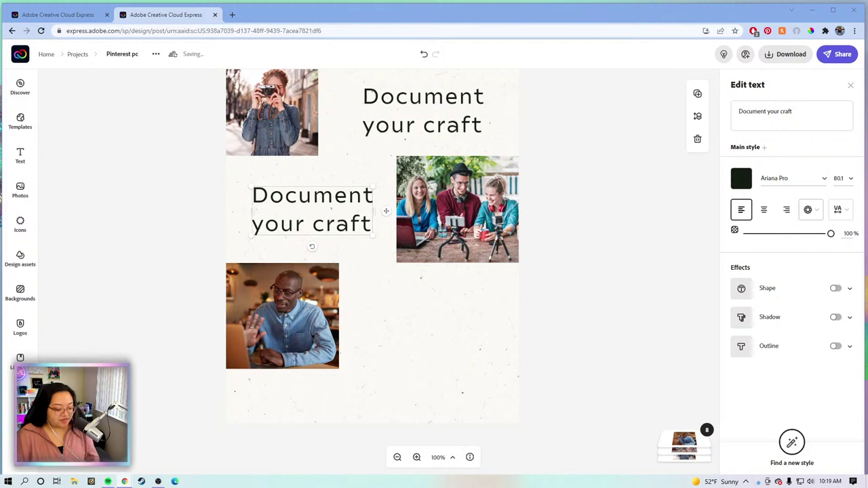
pyautogui.click(809, 115)
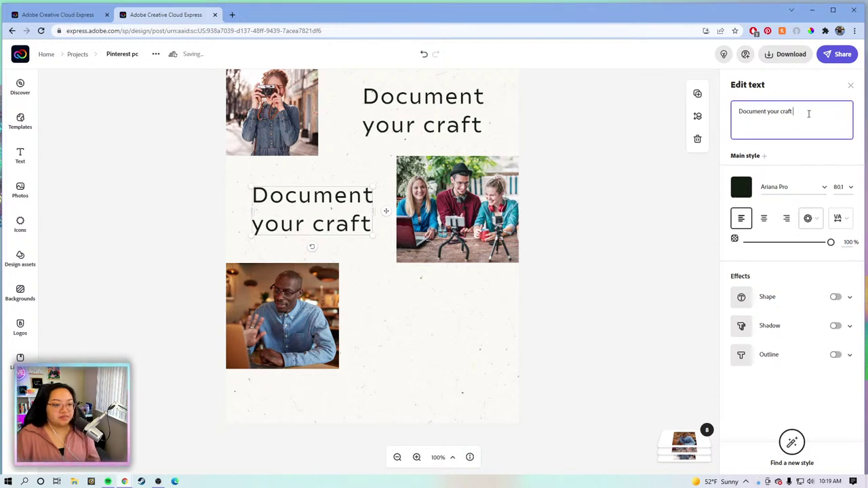
pyautogui.moveTo(809, 115); pyautogui.dragTo(720, 108)
pyautogui.click(720, 108)
pyautogui.moveTo(777, 111); pyautogui.dragTo(726, 110)
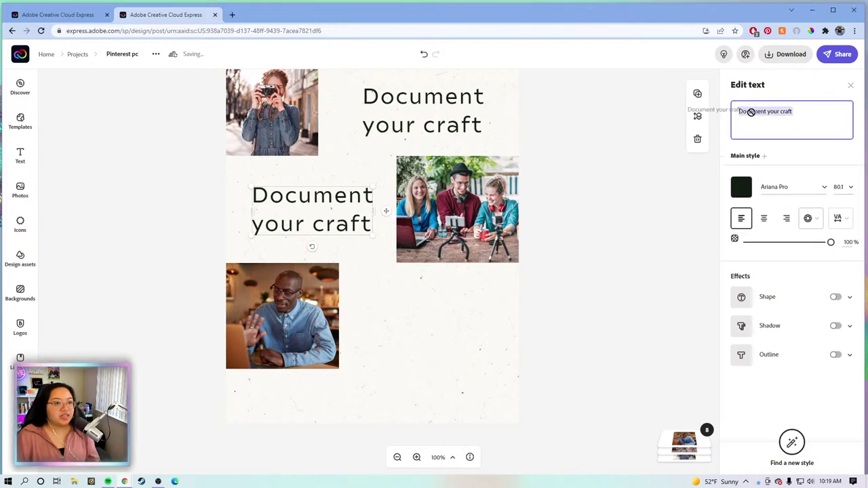
pyautogui.click(832, 119)
pyautogui.moveTo(827, 115); pyautogui.dragTo(733, 109)
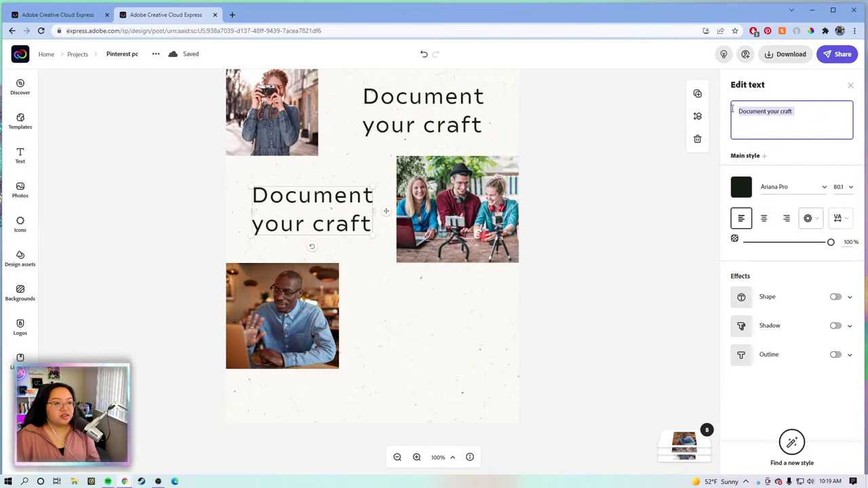
pyautogui.write('Choose a platform to post on')
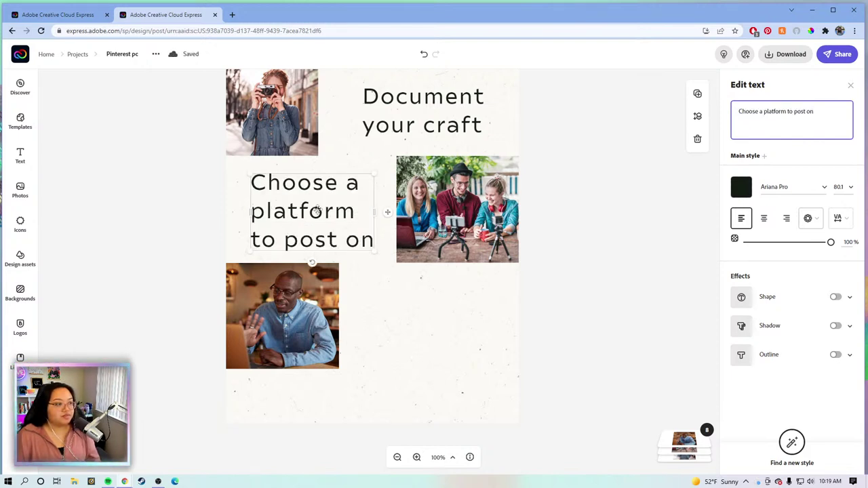
pyautogui.click(309, 210)
pyautogui.moveTo(308, 210); pyautogui.dragTo(294, 205)
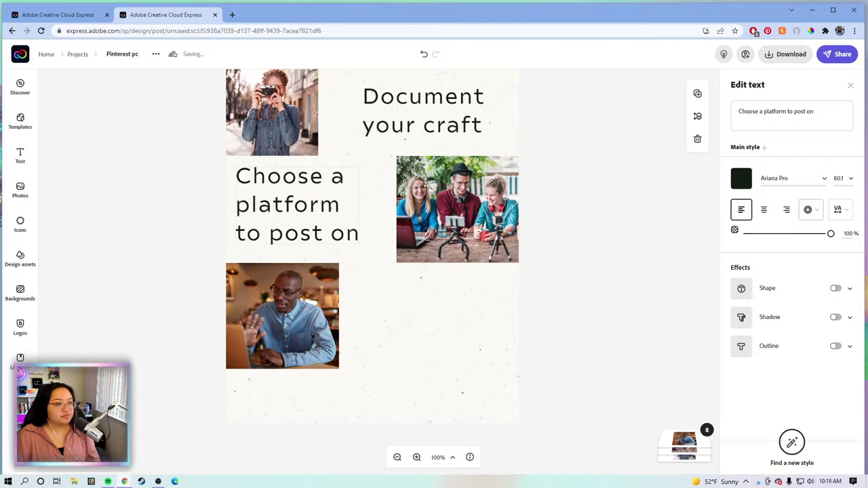
# Duplicate the "Choose a platform to post on" caption beside the waving man's photo, reword it "Promote yourself", and align it with the photo's centre
pyautogui.click(697, 93)
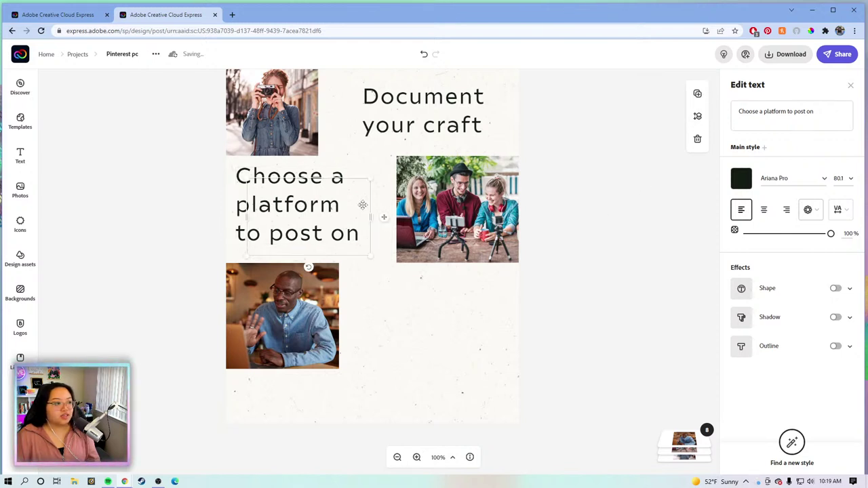
pyautogui.moveTo(444, 326); pyautogui.dragTo(440, 324)
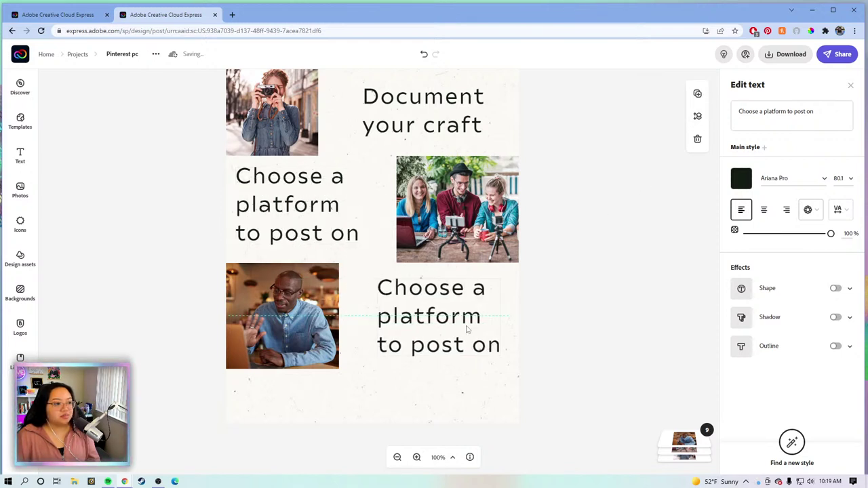
pyautogui.click(796, 117)
pyautogui.hotkey('ctrl', 'a')
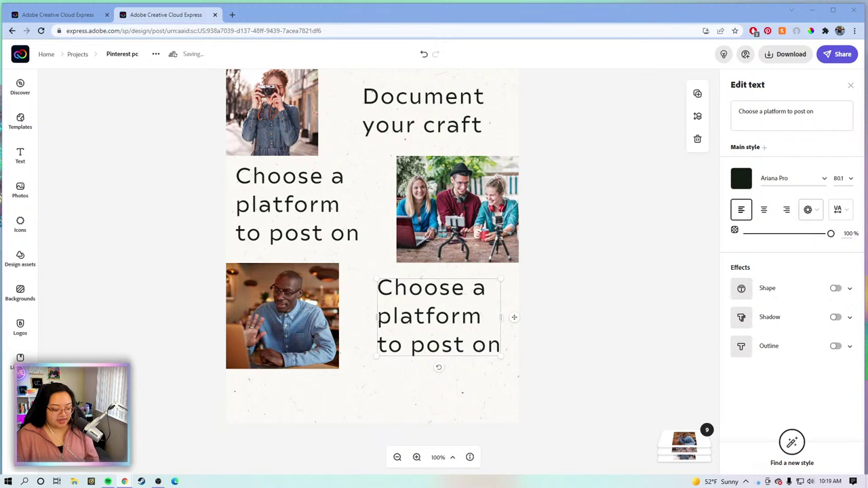
pyautogui.click(815, 112)
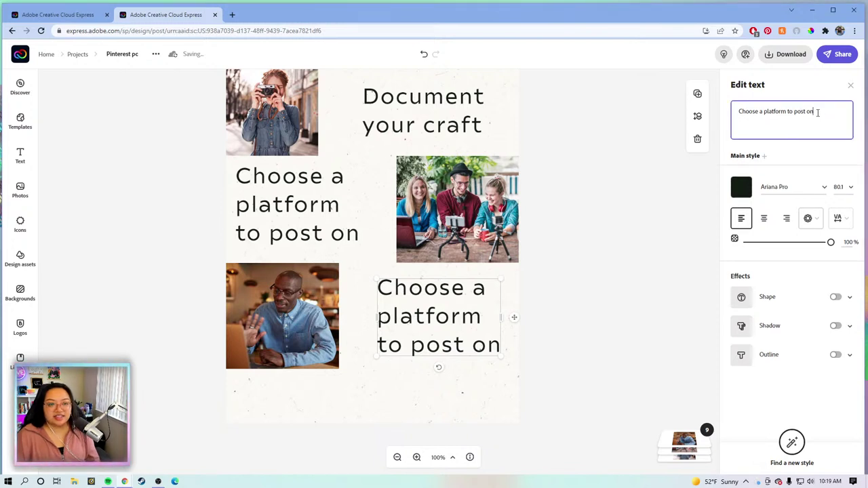
pyautogui.moveTo(815, 112); pyautogui.dragTo(741, 112)
pyautogui.write('Promote yourself')
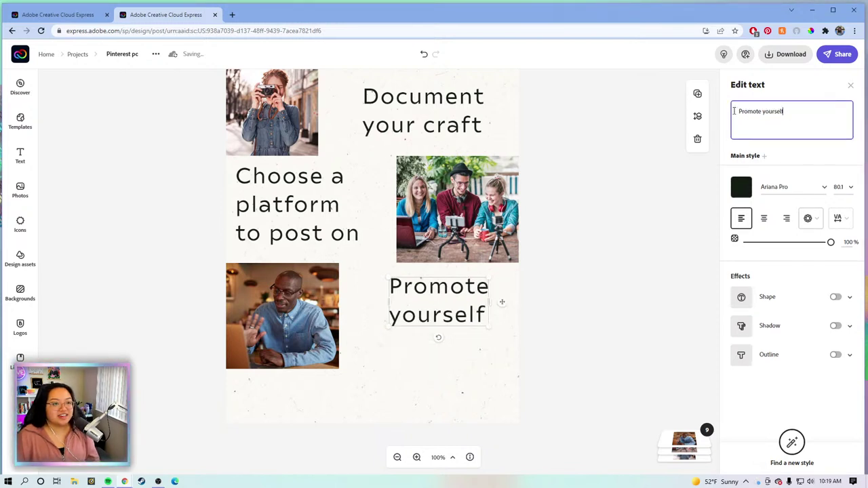
pyautogui.moveTo(442, 309); pyautogui.dragTo(438, 327)
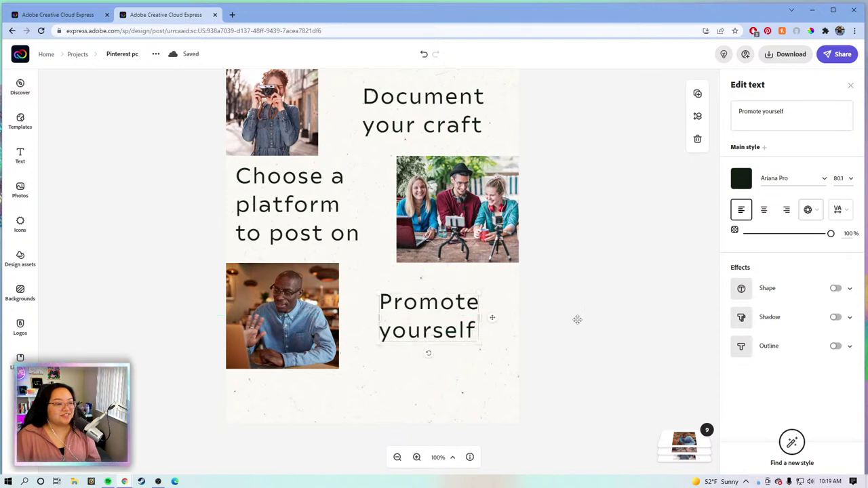
pyautogui.click(560, 350)
# Duplicate the "Promote yourself" caption and place the copy near the page's bottom edge
pyautogui.click(381, 307)
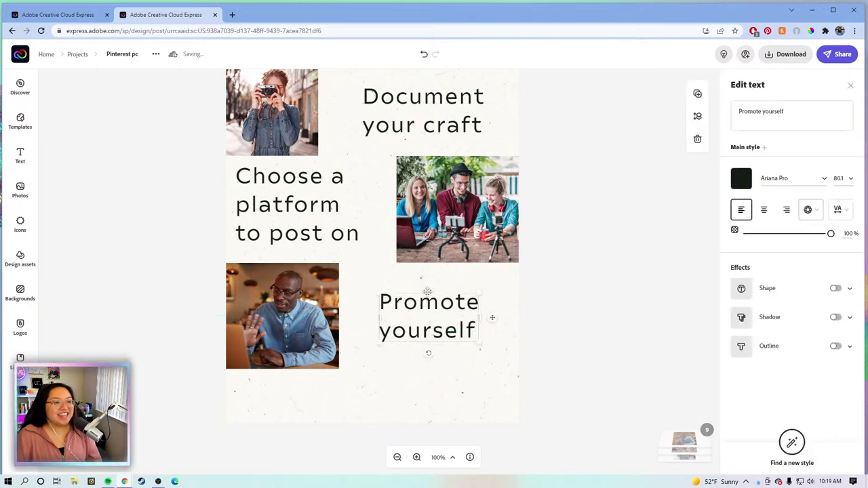
pyautogui.hotkey('ctrl', 'd')
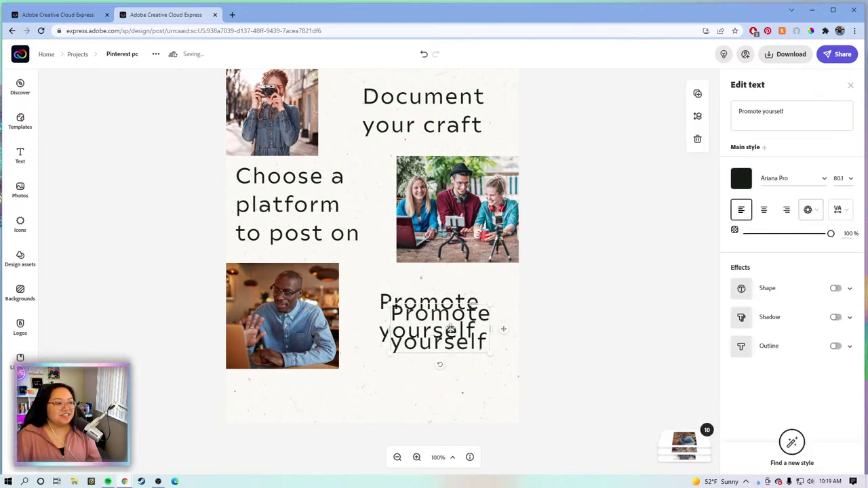
pyautogui.moveTo(450, 326); pyautogui.dragTo(398, 400)
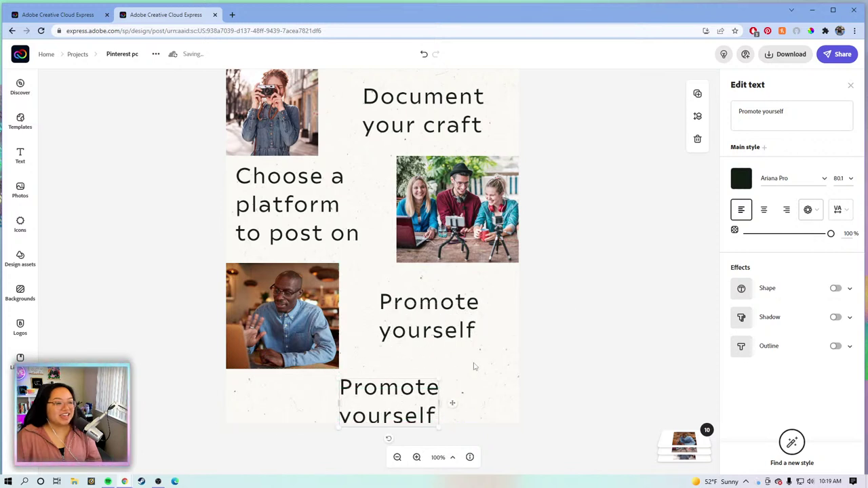
# Replace the copied text at the page's bottom with the creator's website address
pyautogui.click(821, 125)
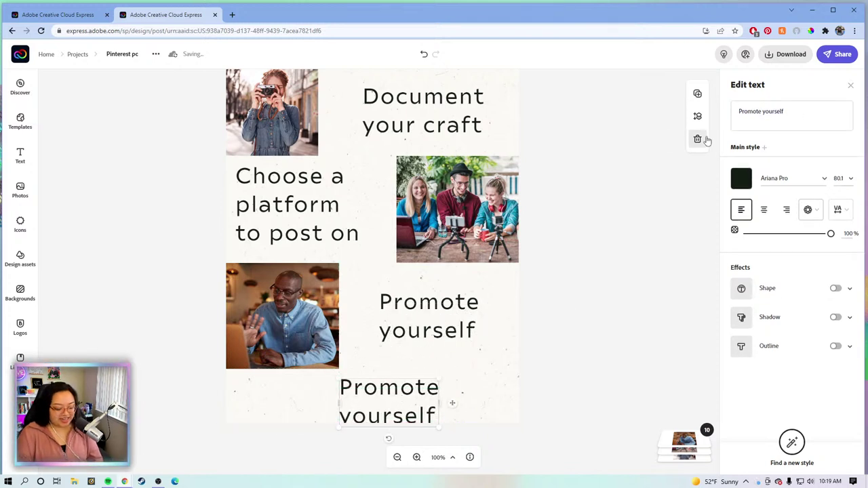
pyautogui.click(769, 128)
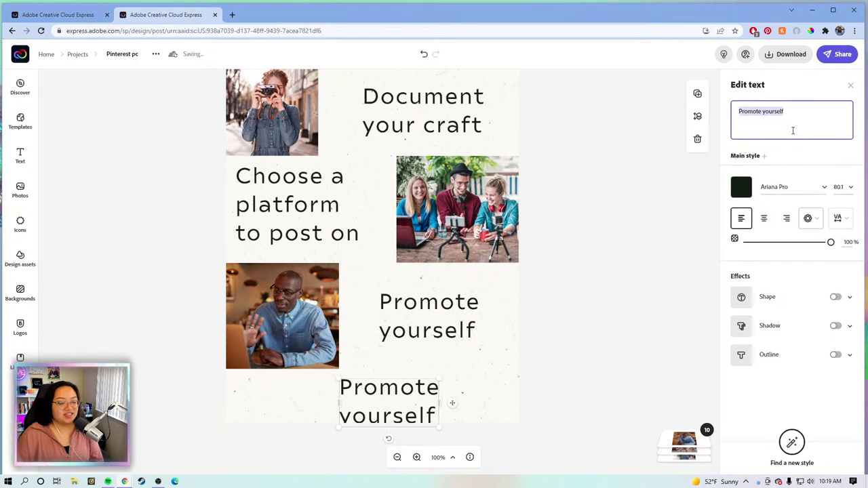
pyautogui.write('www.')
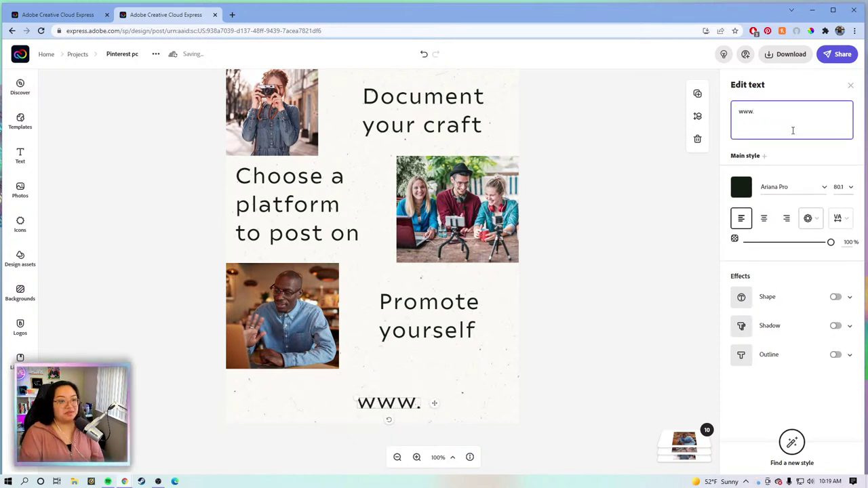
pyautogui.write('kat')
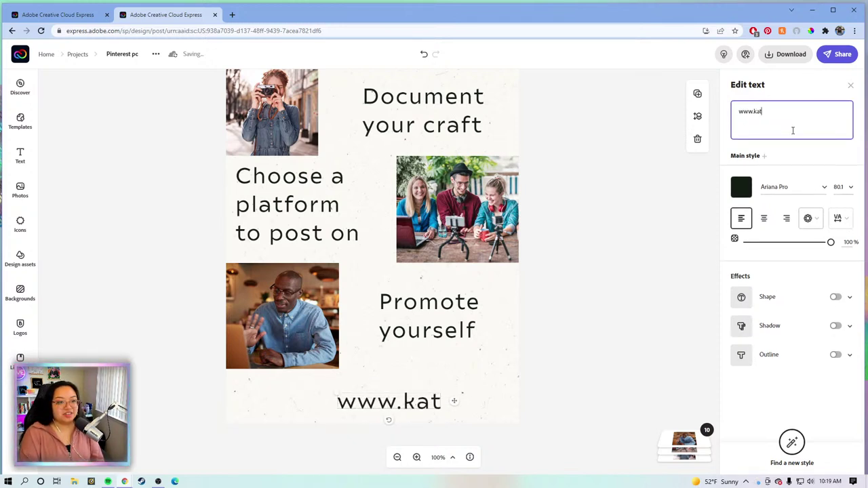
pyautogui.write('rinatorri')
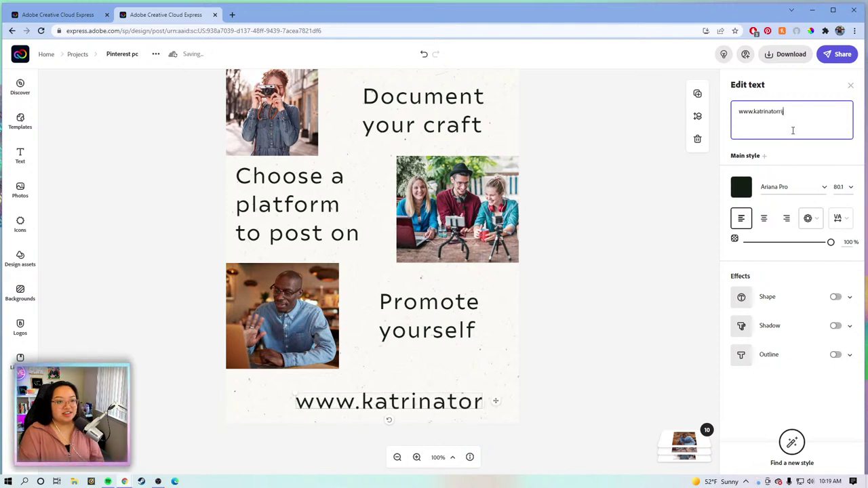
pyautogui.write('jos.com')
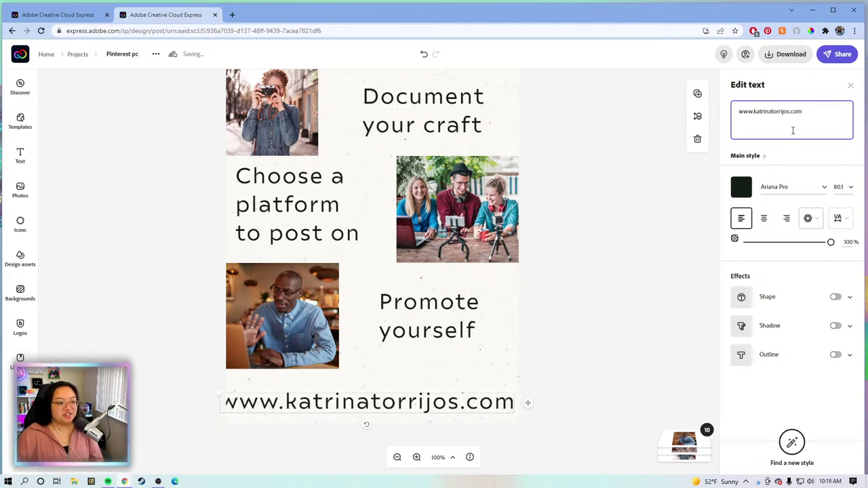
# Shrink the website address to a size of about 66.5 and centre it across the bottom of the page
pyautogui.click(390, 401)
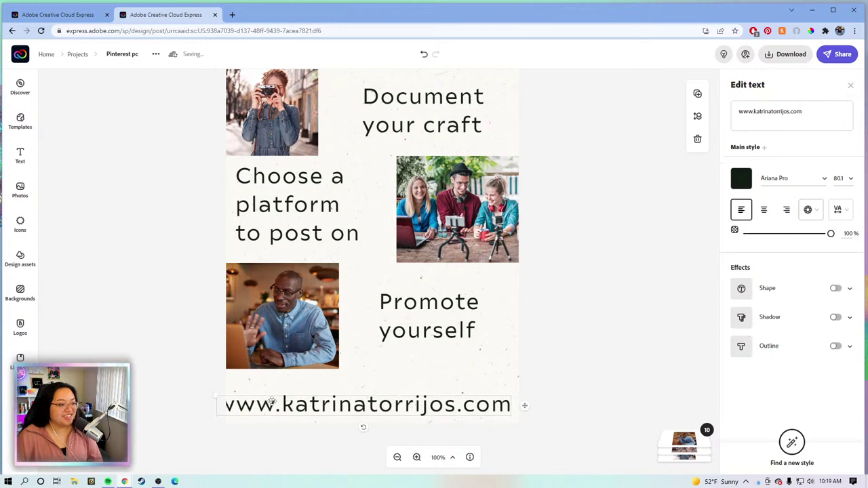
pyautogui.moveTo(218, 394); pyautogui.dragTo(264, 398)
pyautogui.moveTo(377, 406)
pyautogui.mouseDown()
pyautogui.moveTo(362, 407)
pyautogui.moveTo(375, 408)
pyautogui.mouseUp()
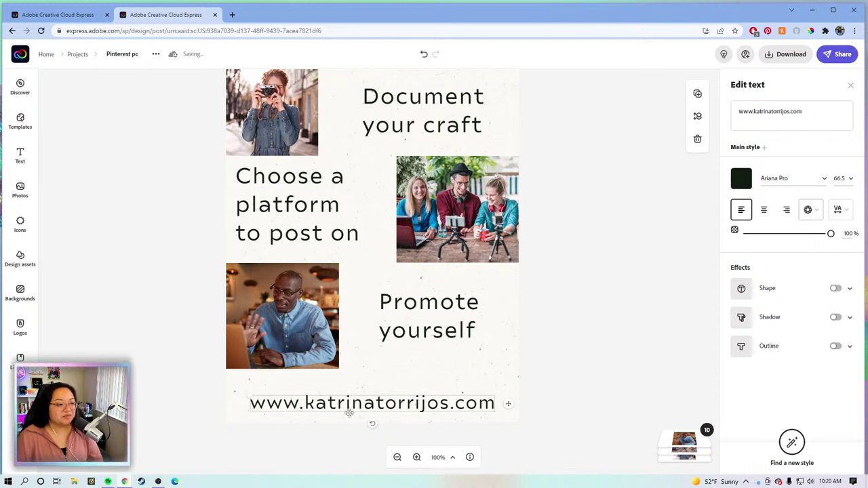
pyautogui.moveTo(350, 404); pyautogui.dragTo(351, 405)
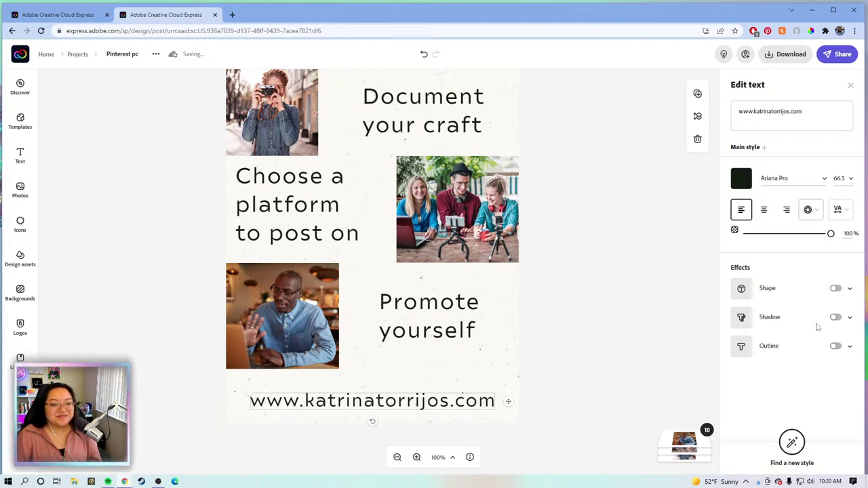
# Add a shape behind the website address and make it a solid bar spanning the page's full width
pyautogui.click(807, 296)
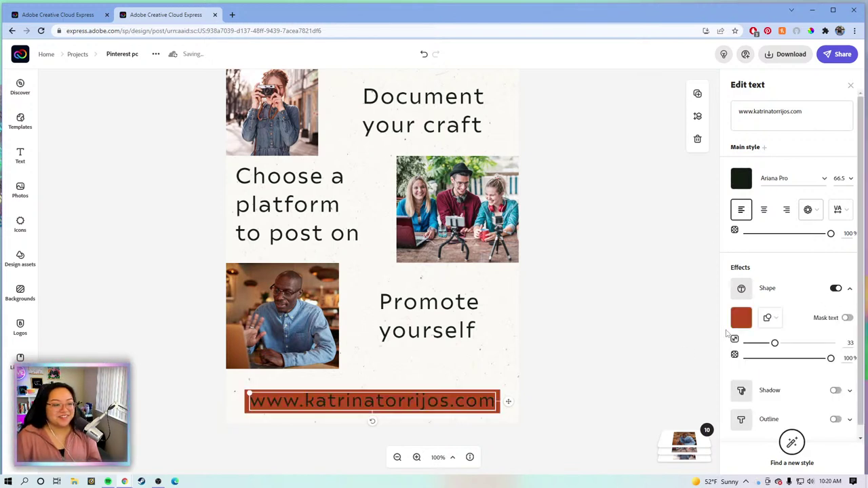
pyautogui.click(769, 323)
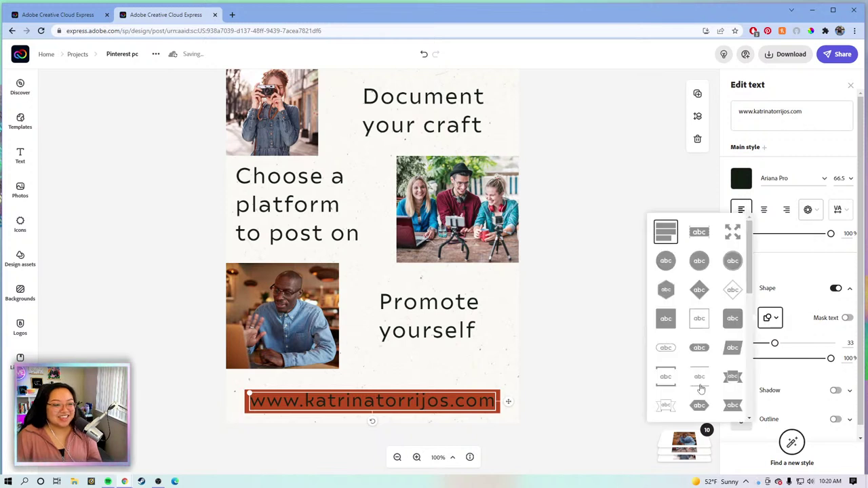
pyautogui.click(699, 233)
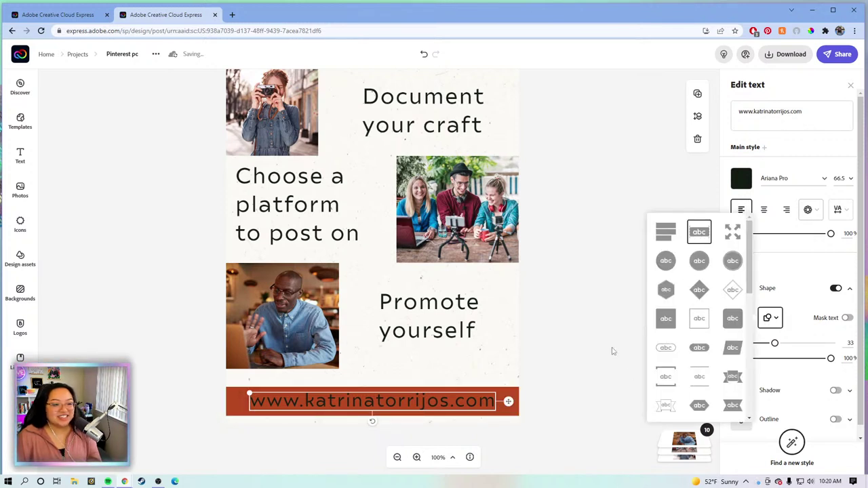
pyautogui.click(800, 269)
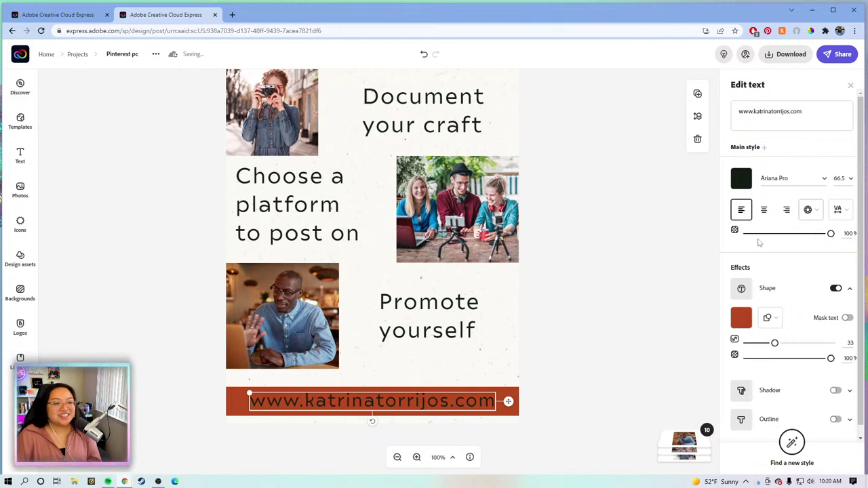
# Mask the website address out of its red bar so the page background fills the letters
pyautogui.click(741, 178)
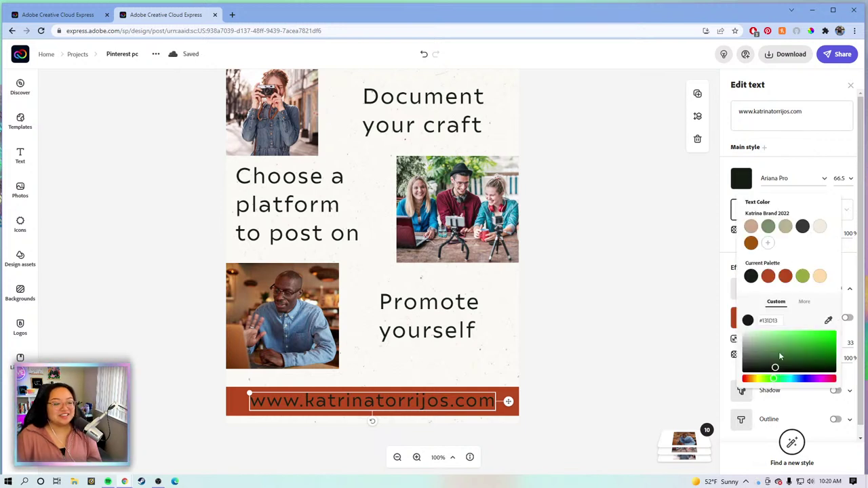
pyautogui.click(724, 345)
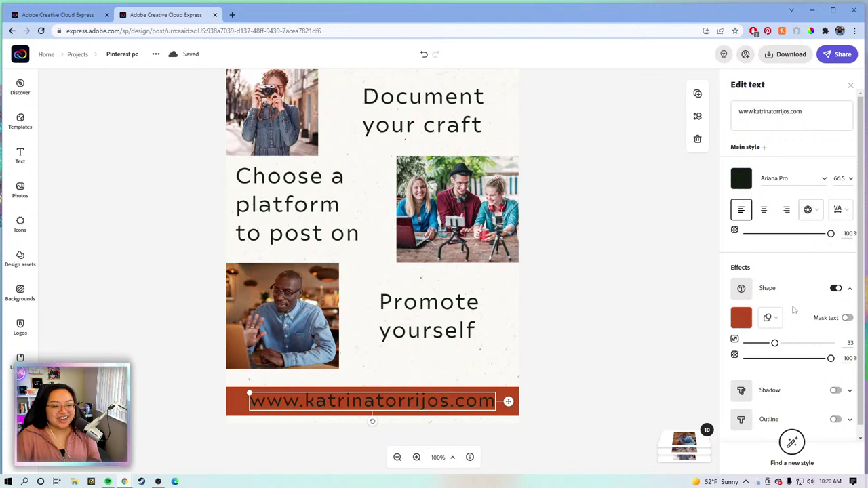
pyautogui.click(847, 318)
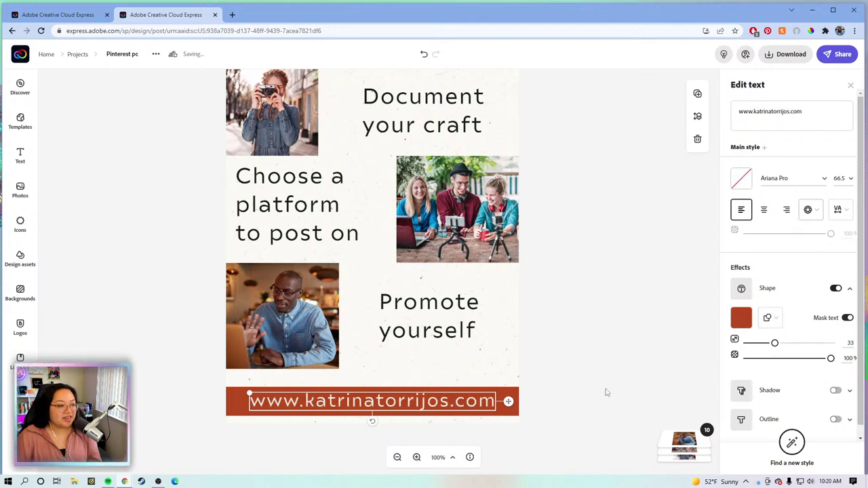
pyautogui.click(583, 382)
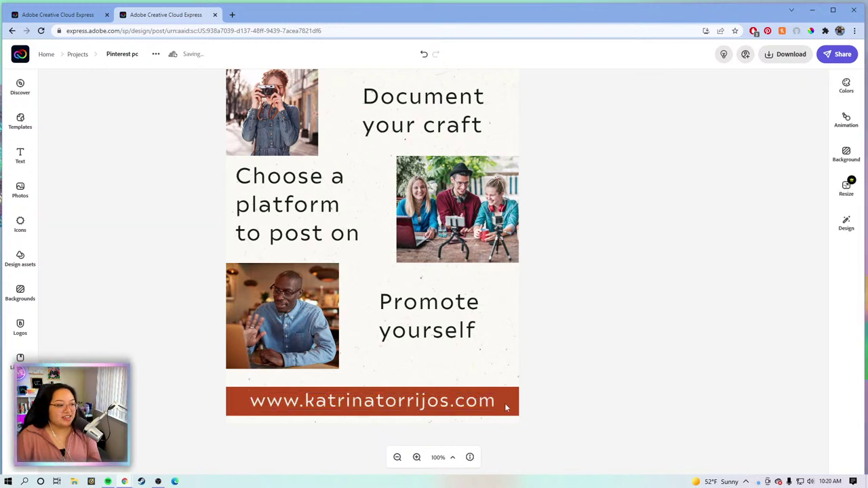
# Move the website address bar down so it sits flush with the page's bottom edge
pyautogui.click(478, 402)
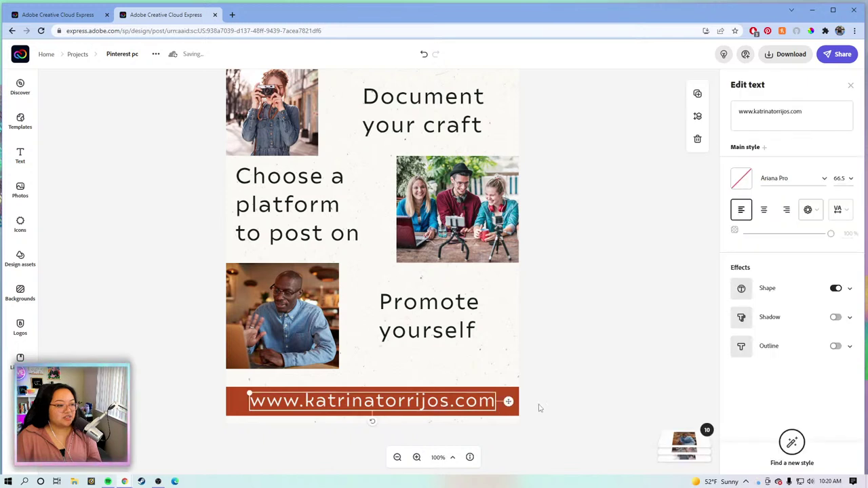
pyautogui.moveTo(510, 410)
pyautogui.mouseDown()
pyautogui.moveTo(510, 421)
pyautogui.moveTo(509, 412)
pyautogui.mouseUp()
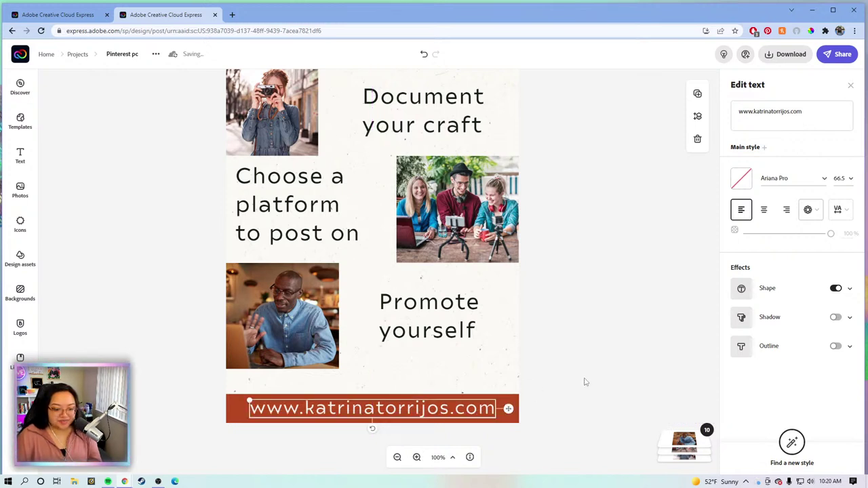
pyautogui.click(584, 381)
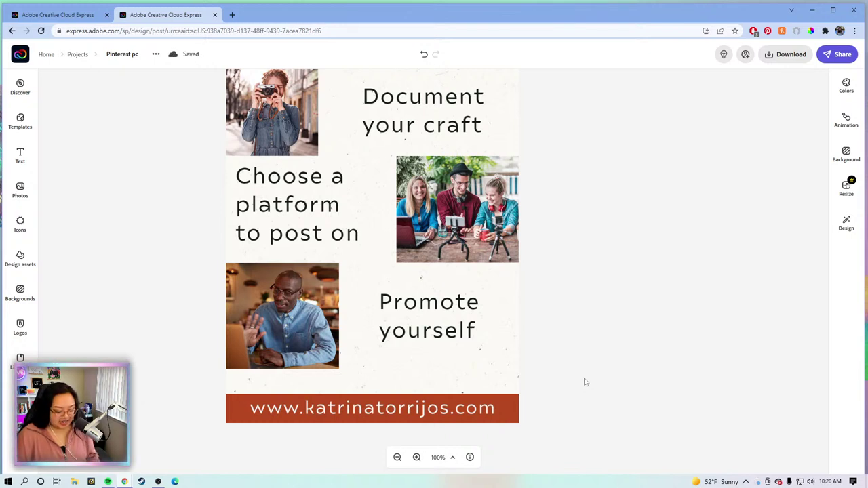
# Crop the photo of the woman with the camera to a circle, enlarge it slightly and place it beside "Document your craft"
pyautogui.scroll(3, 580, 305)
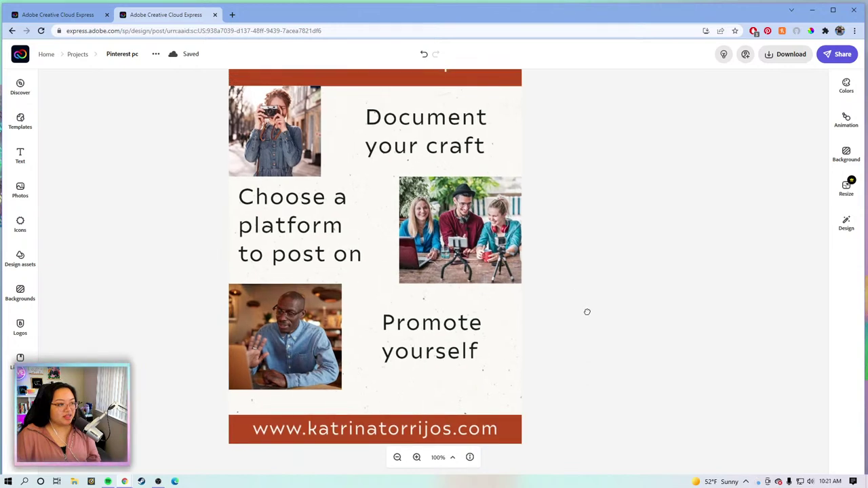
pyautogui.click(397, 457)
pyautogui.click(397, 457)
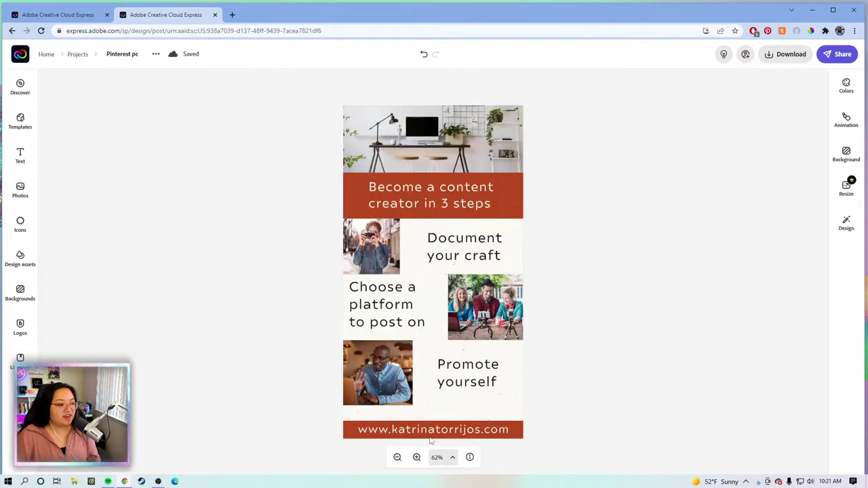
pyautogui.click(366, 251)
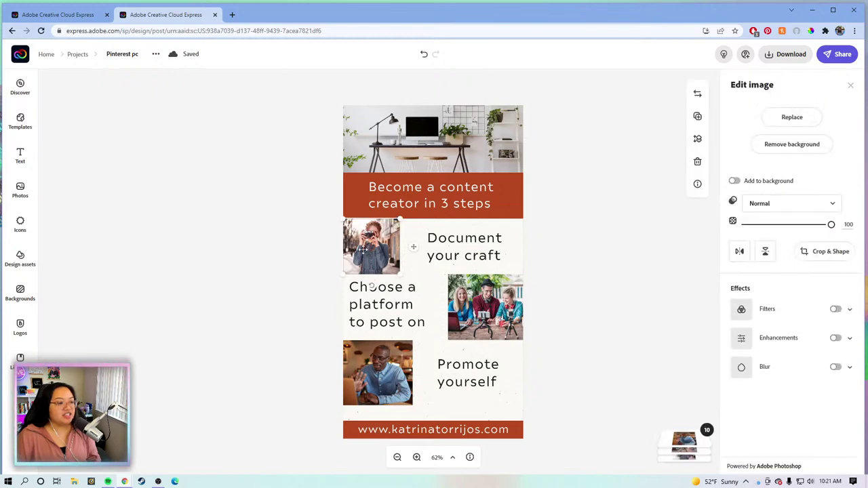
pyautogui.click(828, 251)
pyautogui.click(758, 432)
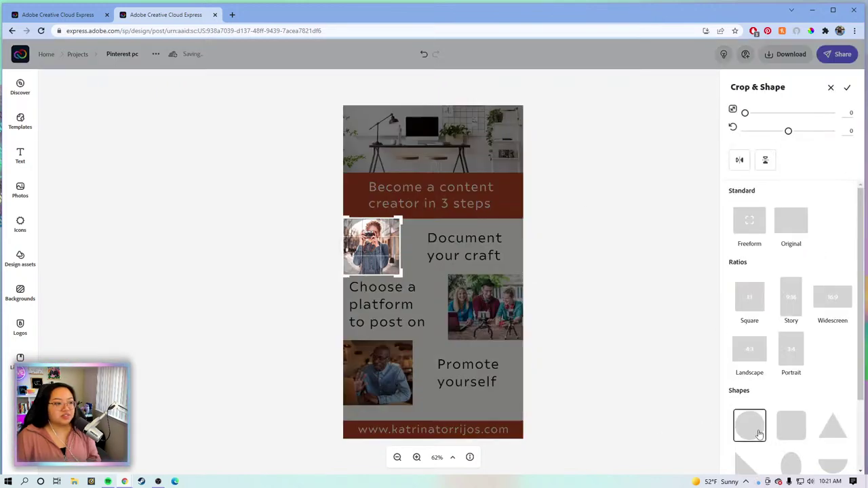
pyautogui.click(529, 312)
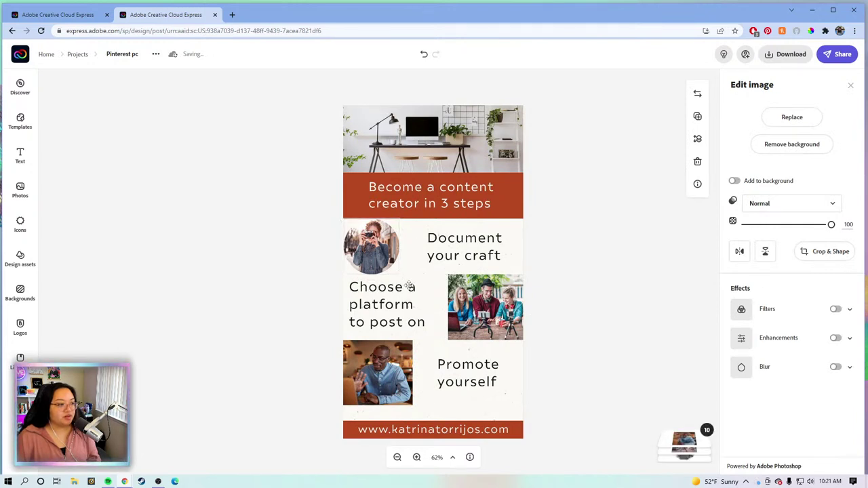
pyautogui.moveTo(400, 278)
pyautogui.mouseDown()
pyautogui.moveTo(406, 282)
pyautogui.moveTo(392, 257)
pyautogui.moveTo(409, 272)
pyautogui.mouseUp()
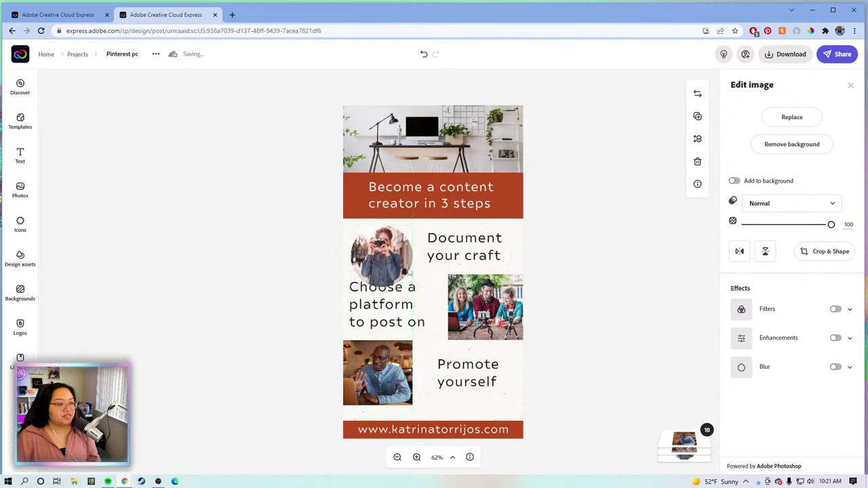
pyautogui.click(596, 273)
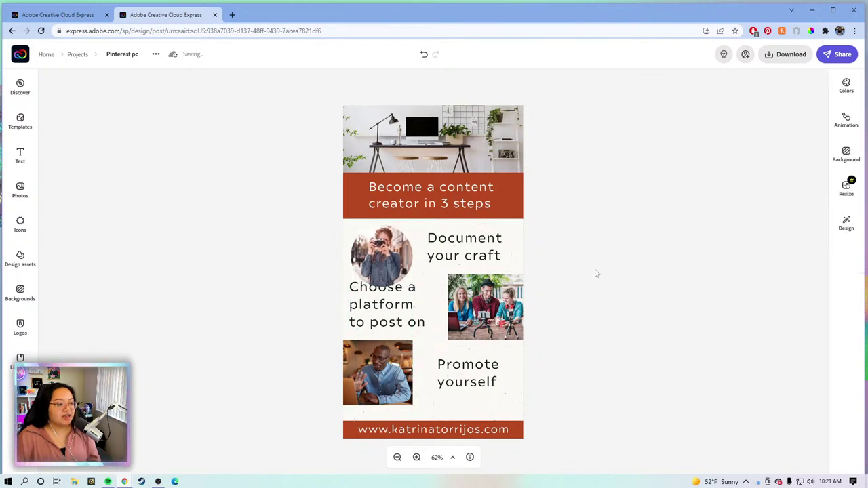
# Crop the group photo beside "Choose a platform to post on" to a circle
pyautogui.click(521, 319)
pyautogui.click(834, 258)
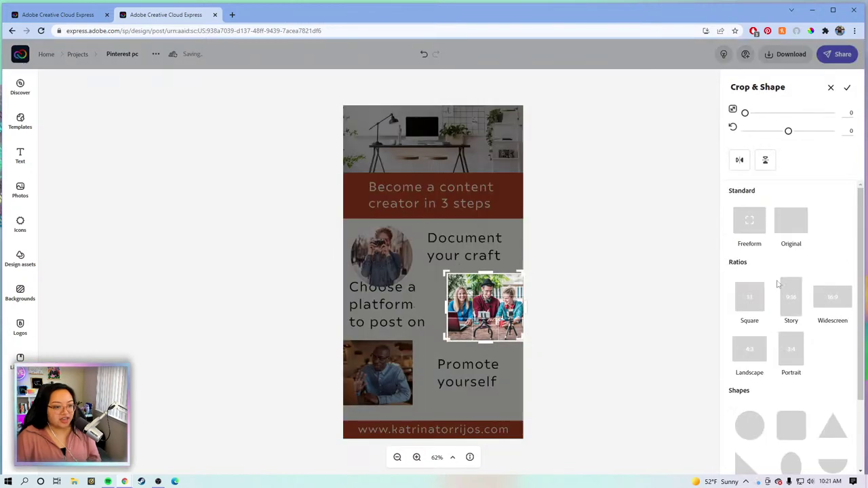
pyautogui.click(747, 423)
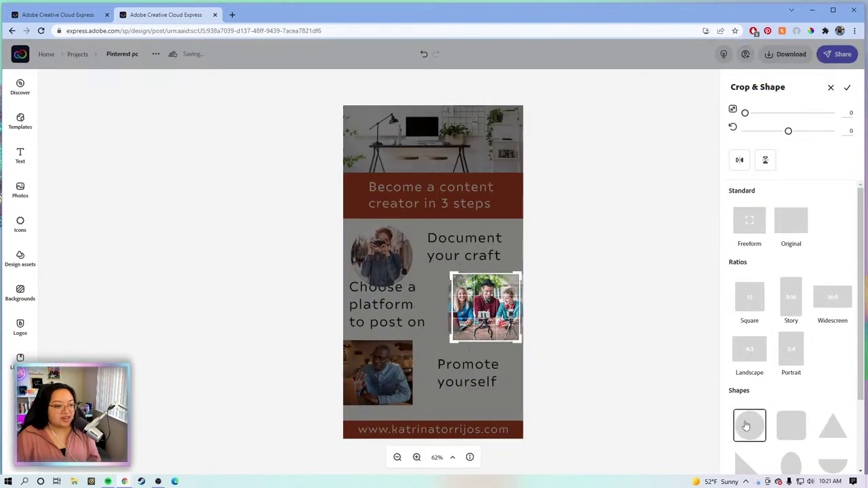
pyautogui.click(567, 337)
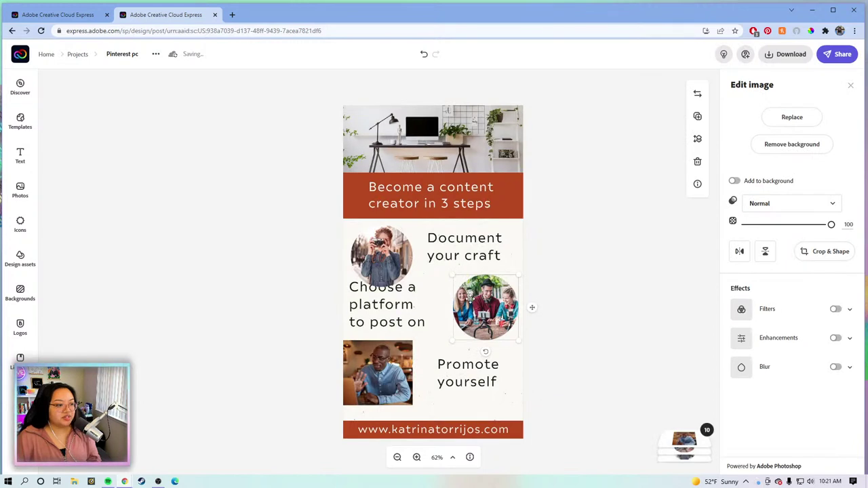
# Crop the waving man's photo to a circle and move it inward and down, just above the website bar
pyautogui.click(379, 372)
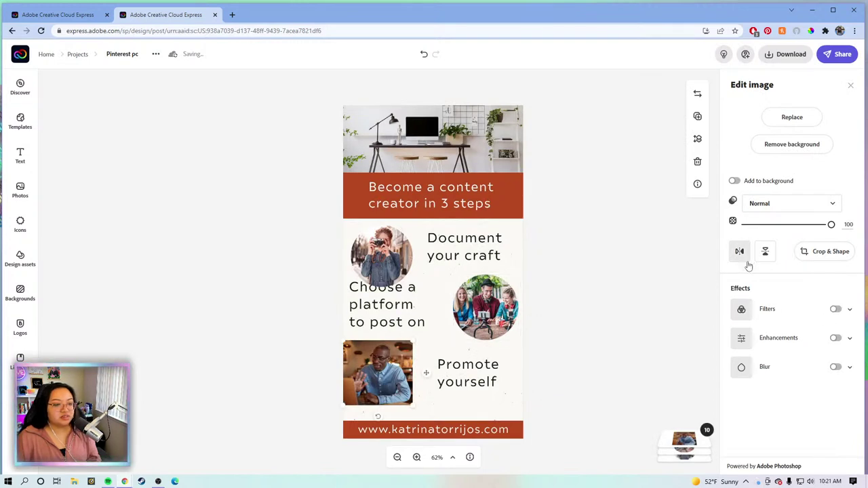
pyautogui.click(817, 252)
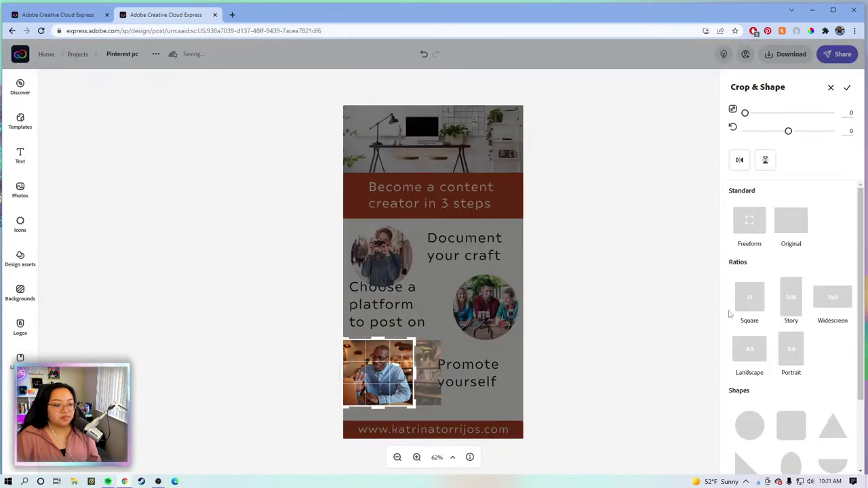
pyautogui.click(749, 425)
pyautogui.click(627, 437)
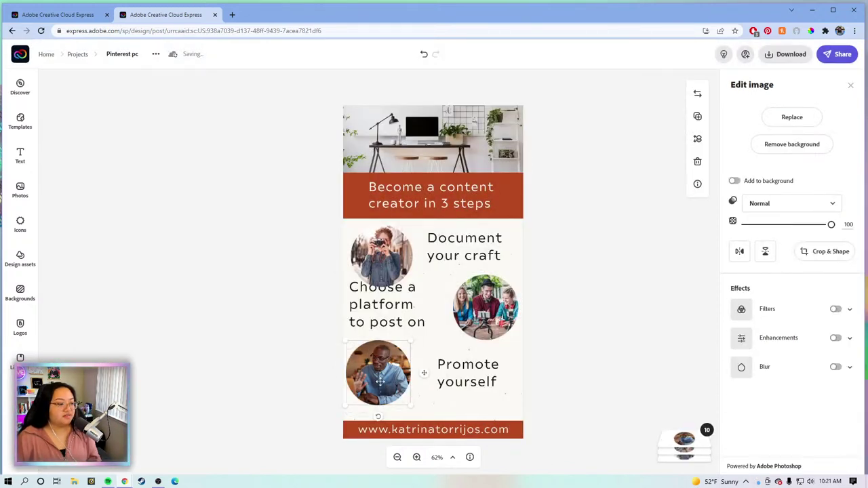
pyautogui.moveTo(381, 382); pyautogui.dragTo(398, 391)
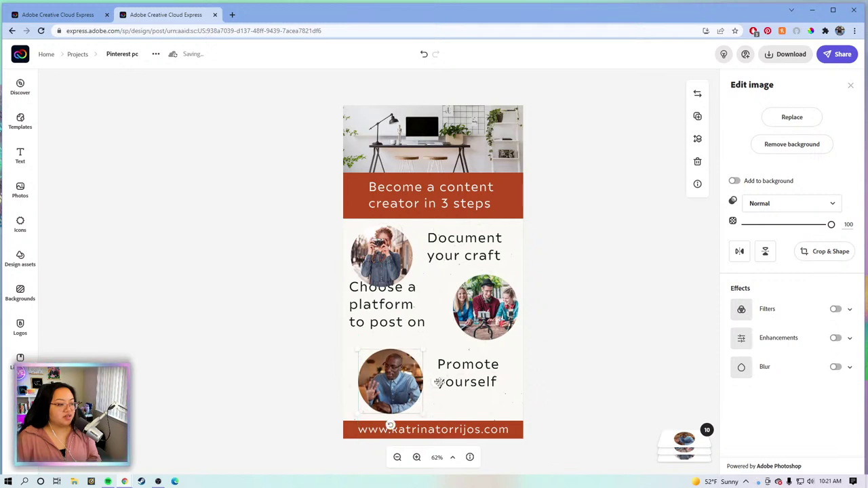
# Enlarge the "Promote yourself" caption to a size of about 104.7 and centre it vertically beside the waving man's photo
pyautogui.moveTo(471, 384); pyautogui.dragTo(473, 397)
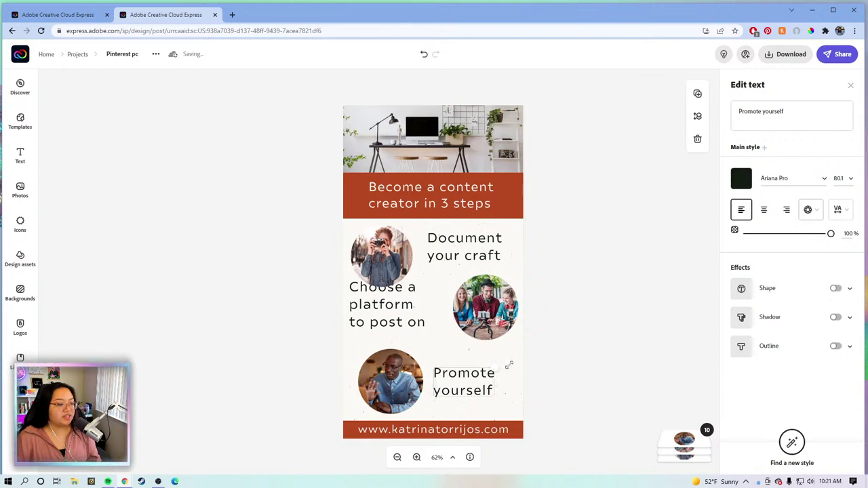
pyautogui.moveTo(507, 362); pyautogui.dragTo(482, 390)
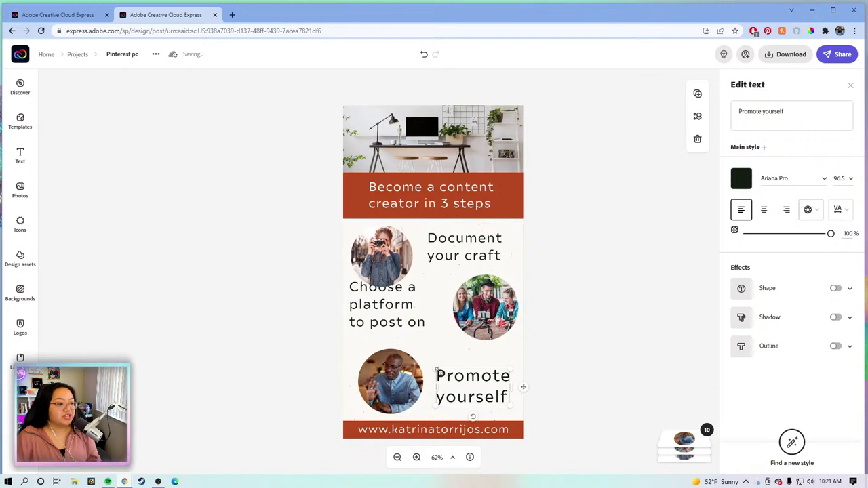
pyautogui.moveTo(431, 367); pyautogui.dragTo(424, 359)
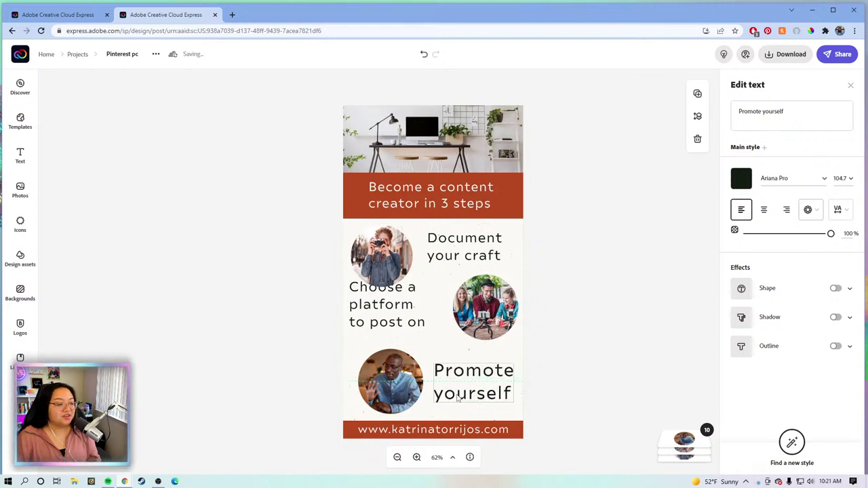
pyautogui.moveTo(454, 389); pyautogui.dragTo(459, 396)
# Shift the group photo down and reposition the "Choose a platform to post on" caption beside it, clear of the camera photo
pyautogui.moveTo(483, 314)
pyautogui.mouseDown()
pyautogui.moveTo(473, 327)
pyautogui.moveTo(481, 318)
pyautogui.mouseUp()
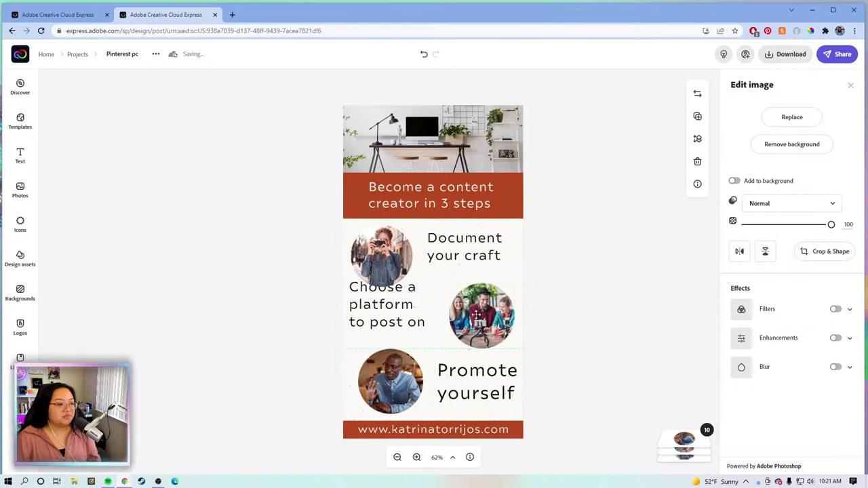
pyautogui.click(394, 306)
pyautogui.moveTo(393, 306); pyautogui.dragTo(446, 317)
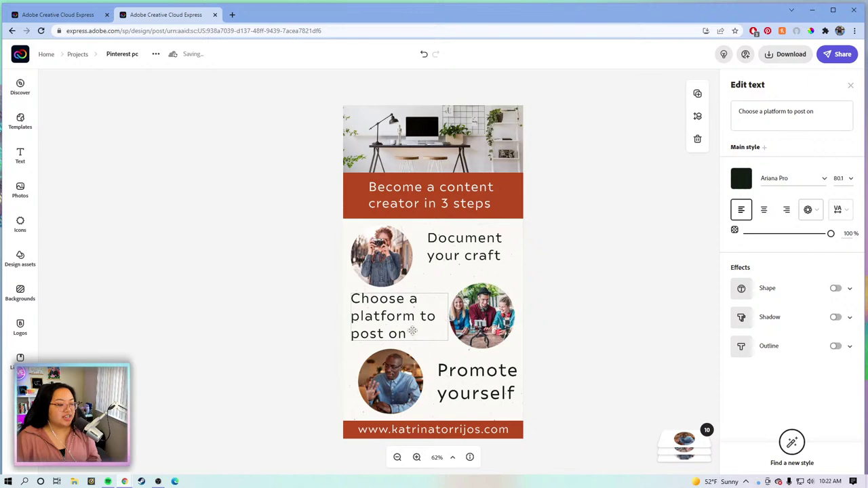
# Enlarge the "Document your craft" caption to about 92.7 and shrink "Choose a platform to post on" to about 67.6
pyautogui.click(448, 253)
pyautogui.moveTo(503, 266); pyautogui.dragTo(513, 271)
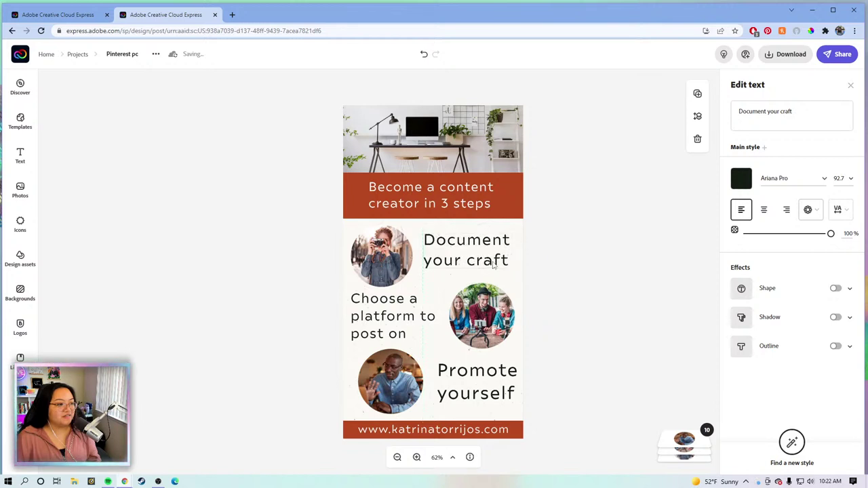
pyautogui.click(394, 318)
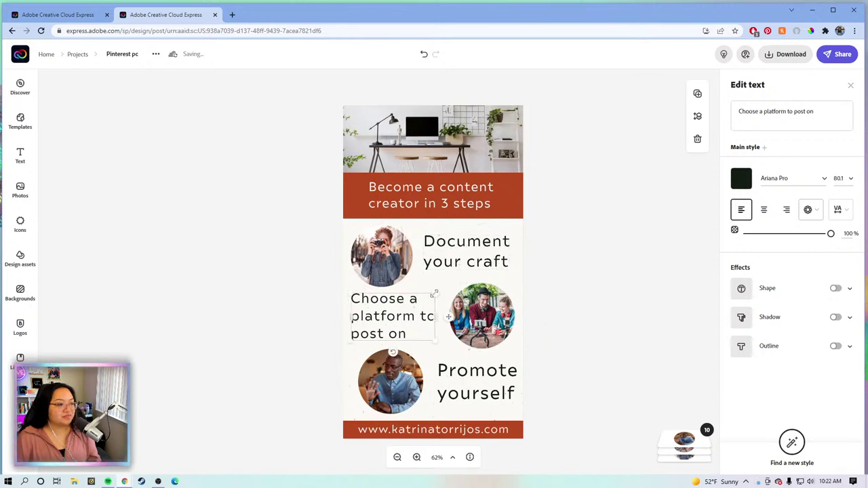
pyautogui.moveTo(434, 293); pyautogui.dragTo(396, 319)
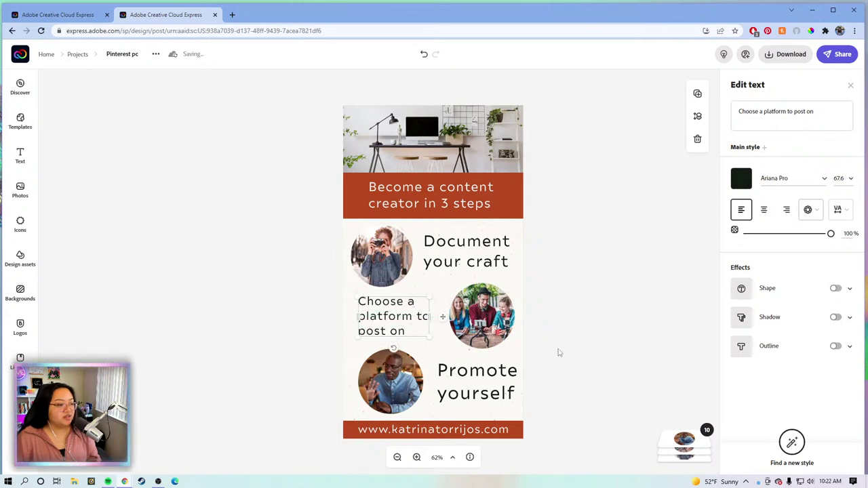
# Shrink the "Promote yourself" caption to a size of about 87.6
pyautogui.click(456, 389)
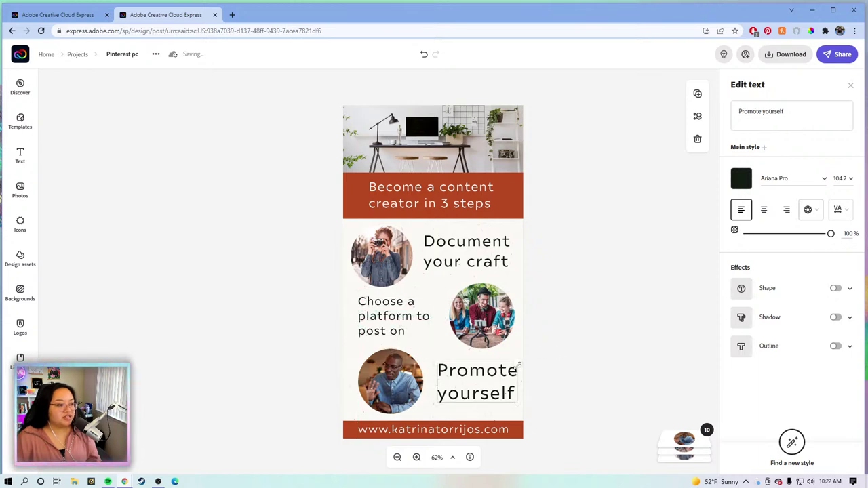
pyautogui.moveTo(518, 364); pyautogui.dragTo(468, 390)
pyautogui.click(397, 457)
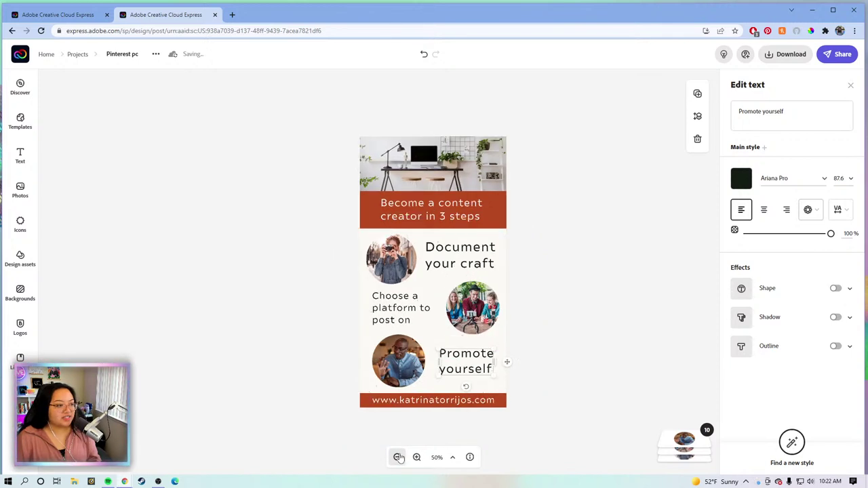
# Examine the overall Pinterest layout at reduced and enlarged view sizes to judge how readable the captions are
pyautogui.click(397, 457)
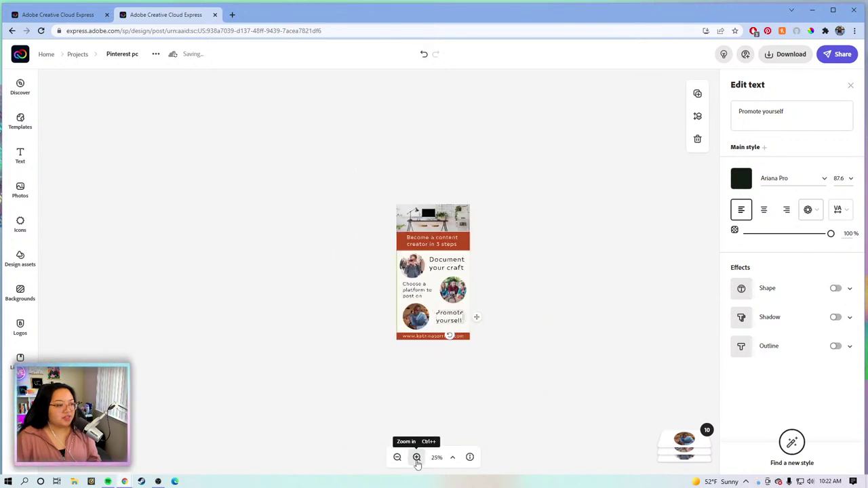
pyautogui.click(416, 457)
pyautogui.click(416, 457)
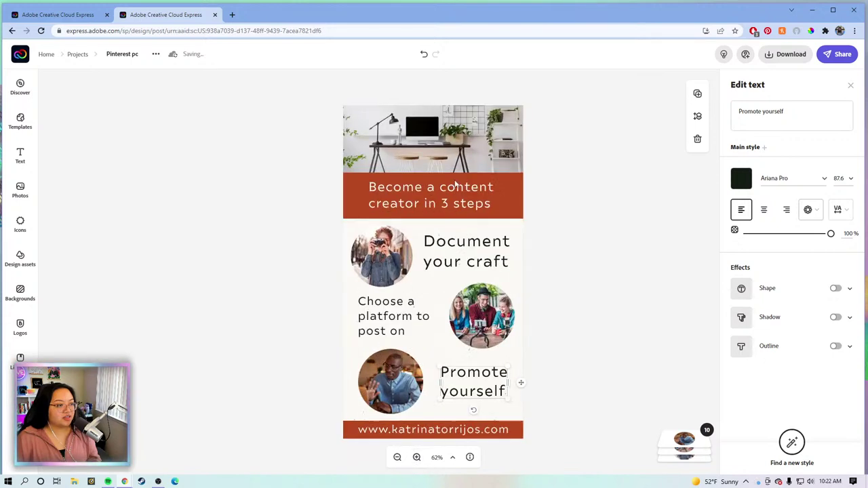
pyautogui.click(397, 457)
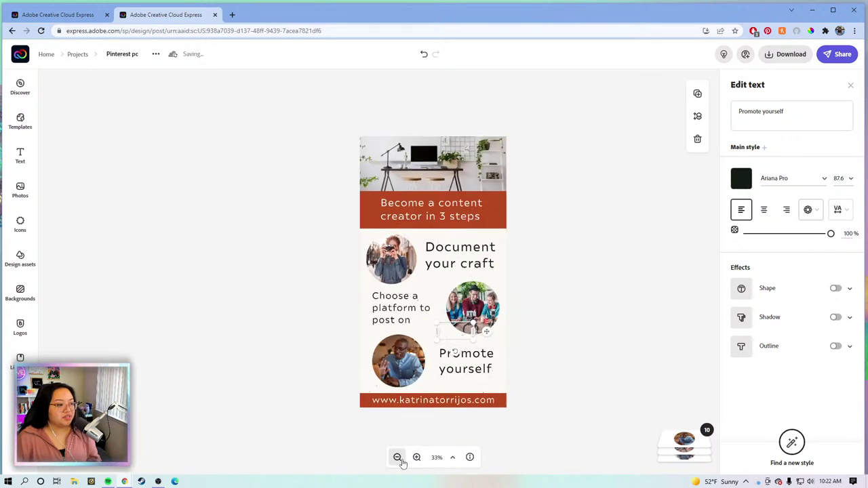
pyautogui.click(397, 457)
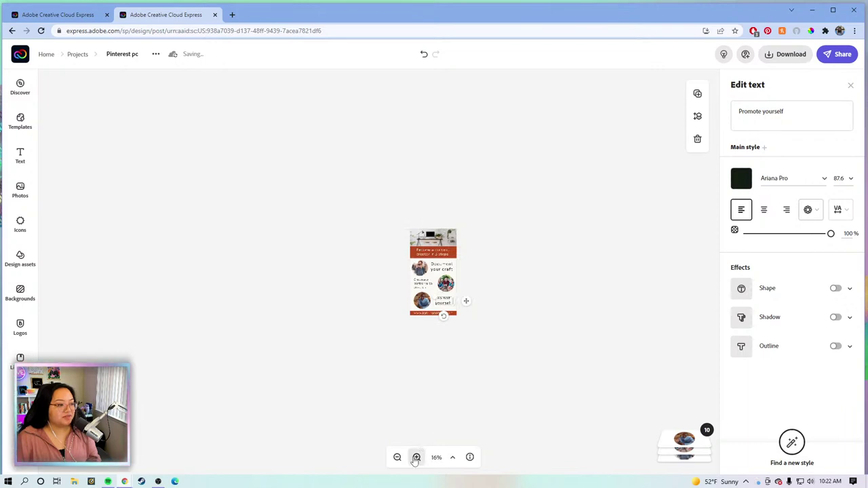
pyautogui.click(416, 457)
pyautogui.click(426, 396)
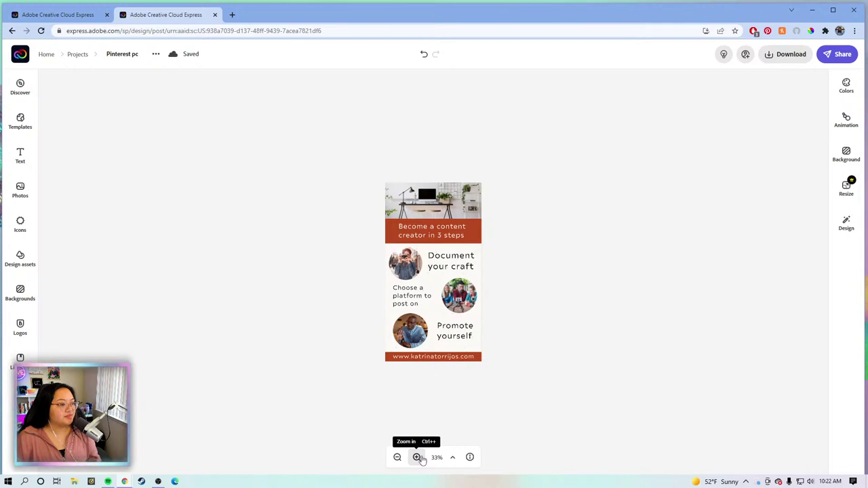
pyautogui.click(416, 457)
pyautogui.click(416, 457)
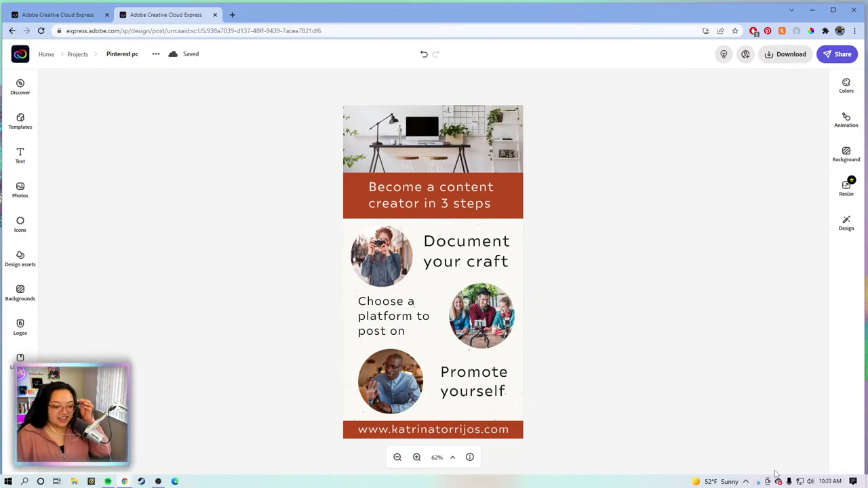
# Move the circular group photo slightly inward and down so it lines up with the "Promote yourself" caption
pyautogui.click(385, 367)
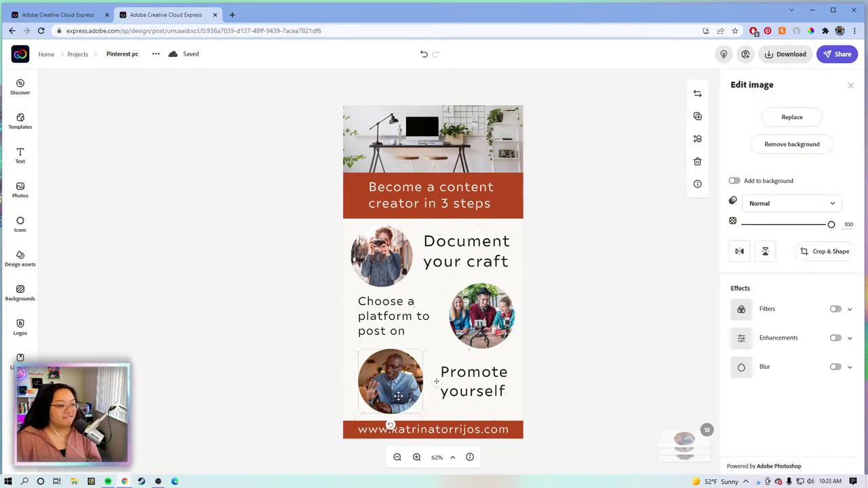
pyautogui.moveTo(399, 381); pyautogui.dragTo(397, 391)
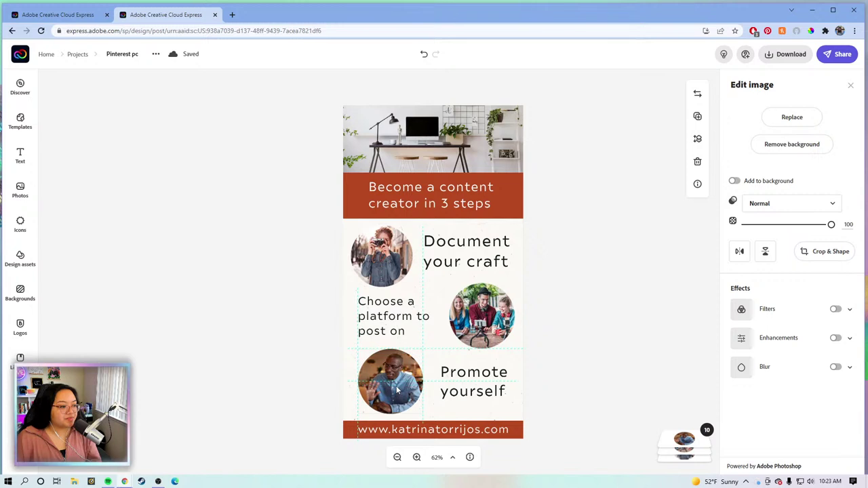
pyautogui.moveTo(483, 319); pyautogui.dragTo(477, 319)
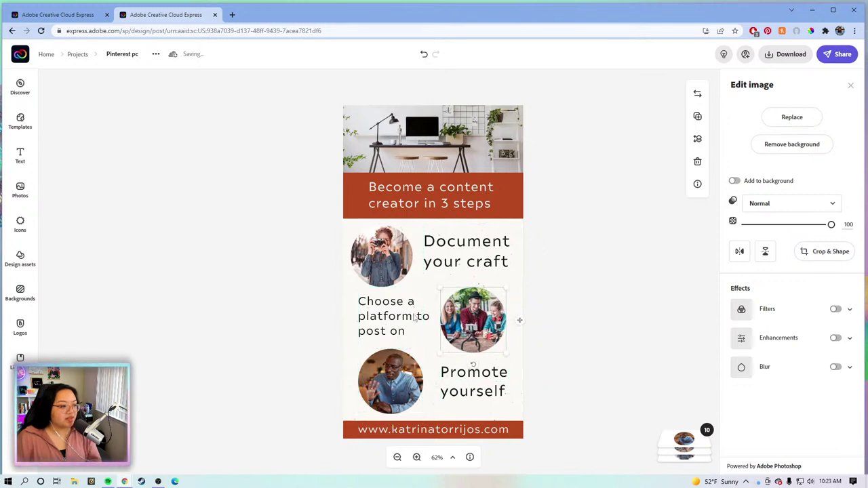
pyautogui.click(367, 324)
pyautogui.click(580, 297)
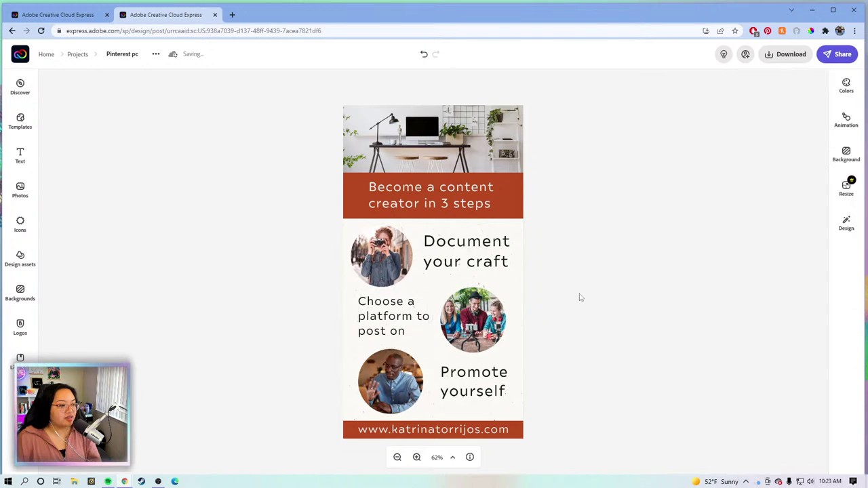
# Shrink the "Document your craft" caption slightly to a size of about 91.8
pyautogui.click(447, 243)
pyautogui.moveTo(424, 234); pyautogui.dragTo(422, 234)
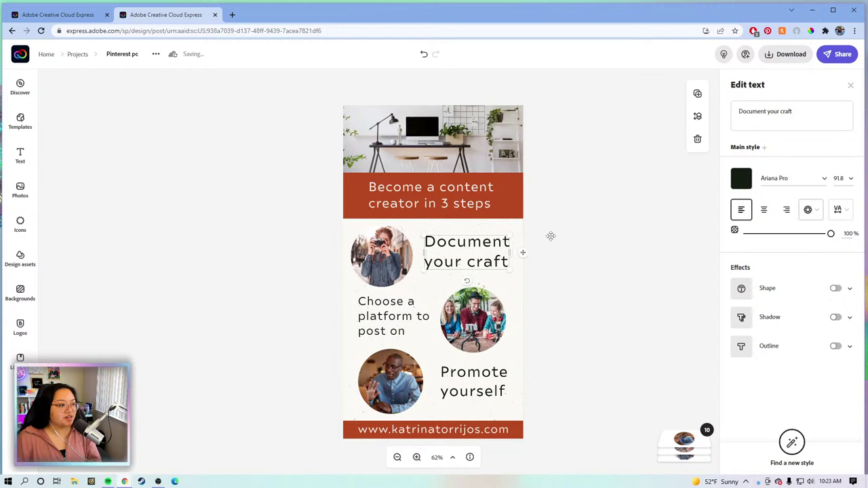
pyautogui.click(551, 235)
# Shift the desk header photo to the right so the monitor sits centred above the title
pyautogui.click(459, 197)
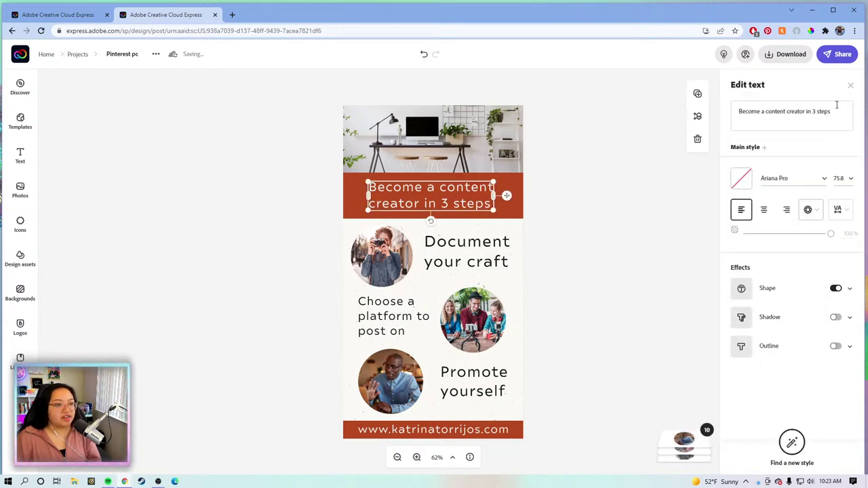
pyautogui.click(476, 148)
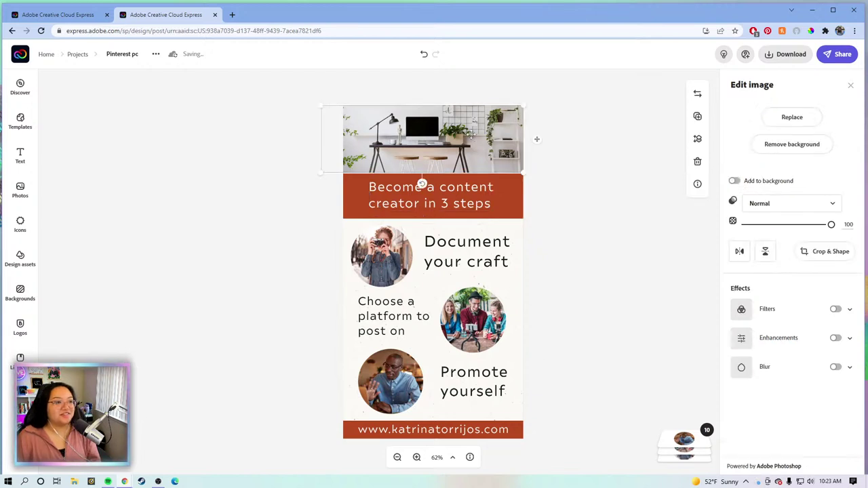
pyautogui.click(607, 168)
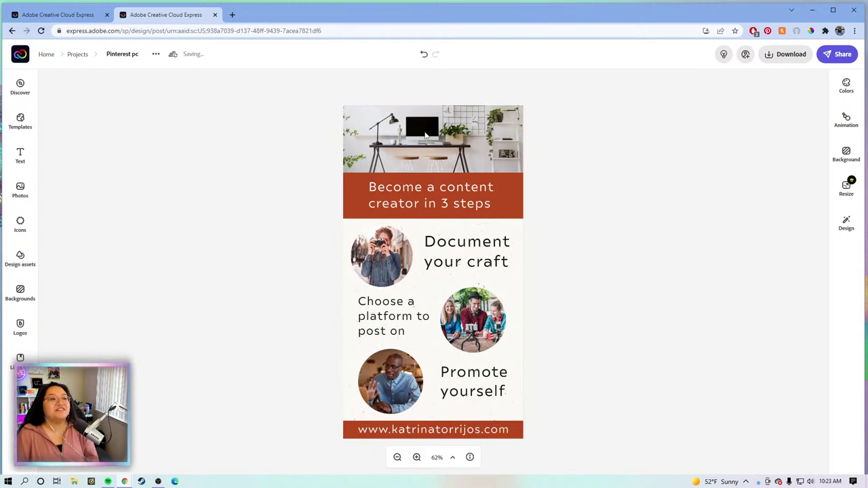
pyautogui.moveTo(425, 135); pyautogui.dragTo(436, 135)
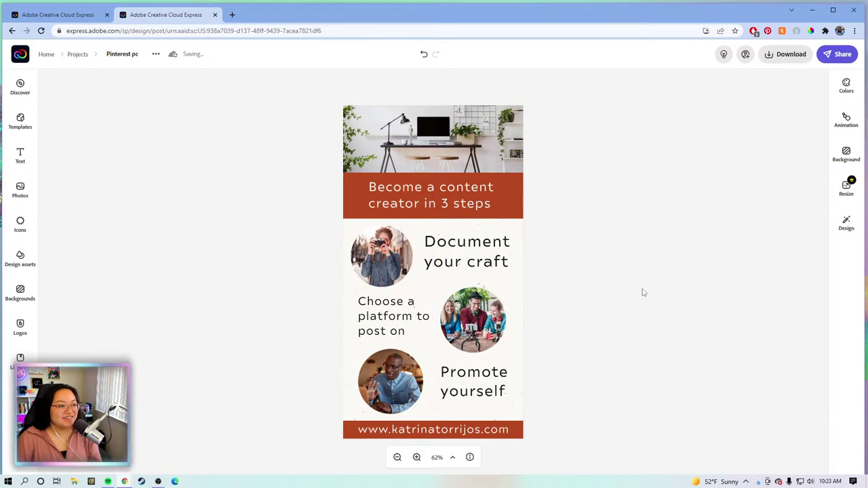
# Move the waving man's photo up slightly and shift the camera photo right to align with the "Choose a platform to post on" caption
pyautogui.click(377, 251)
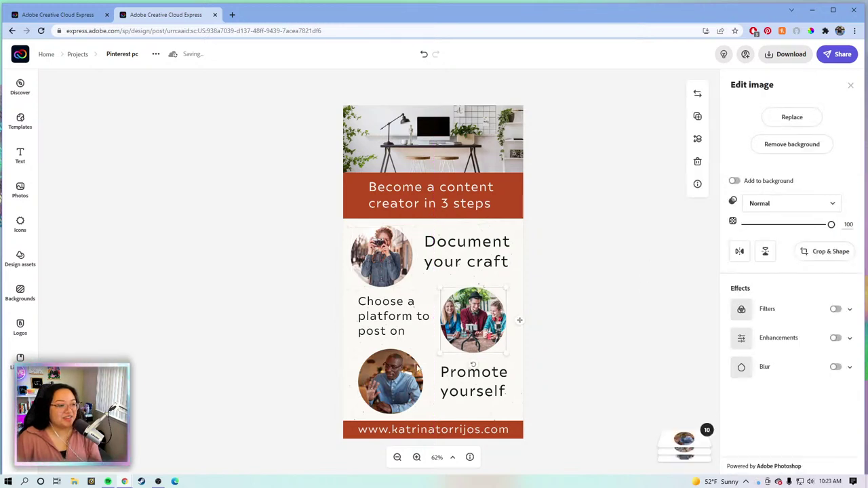
pyautogui.click(395, 387)
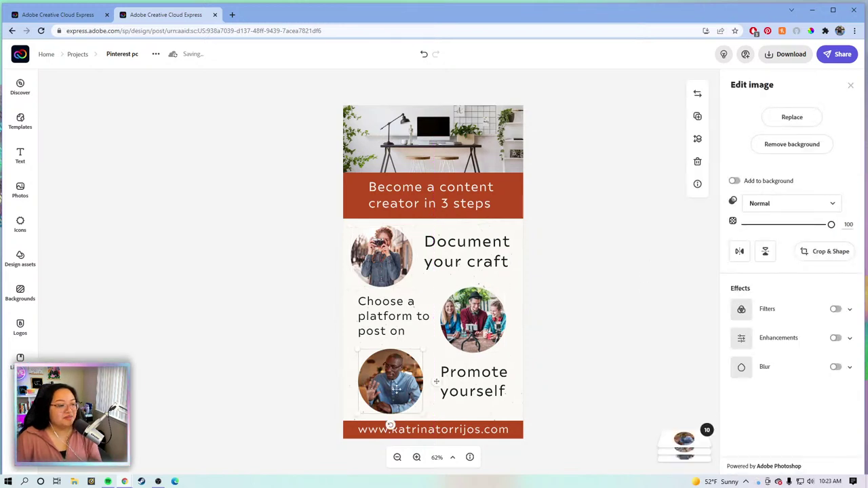
pyautogui.moveTo(396, 389); pyautogui.dragTo(398, 389)
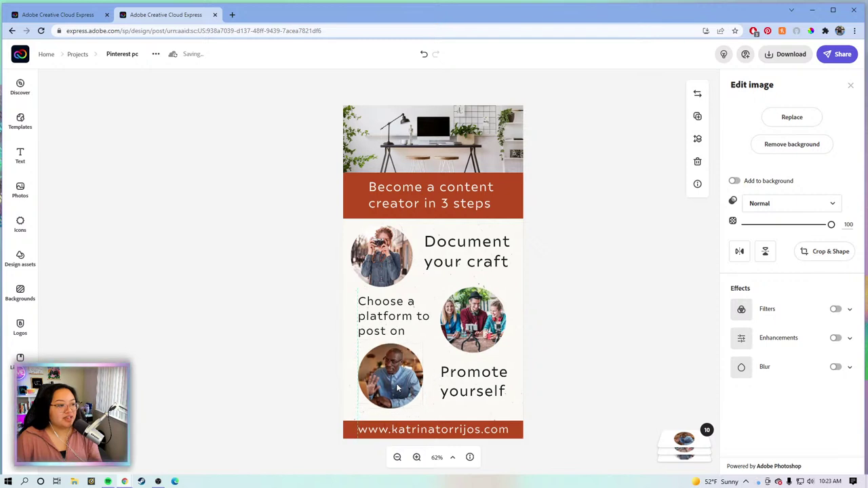
pyautogui.moveTo(385, 248); pyautogui.dragTo(392, 248)
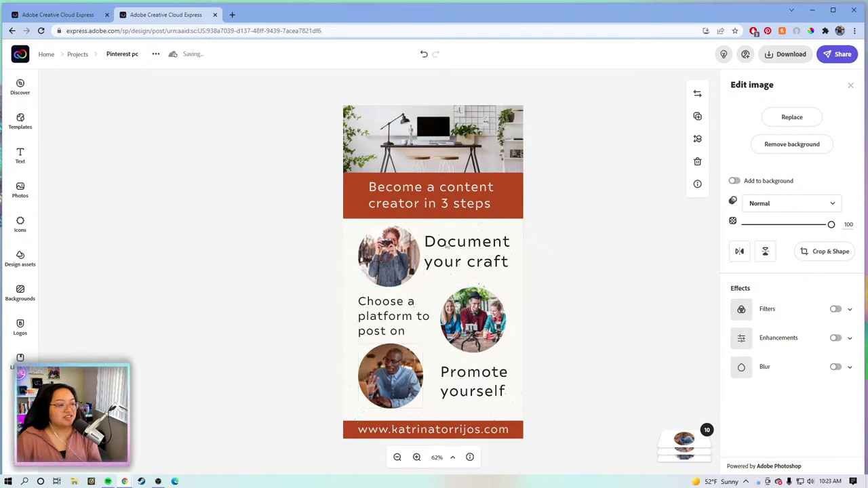
# Shrink the "Document your craft" caption a little more to leave a gap beside the camera photo
pyautogui.click(461, 244)
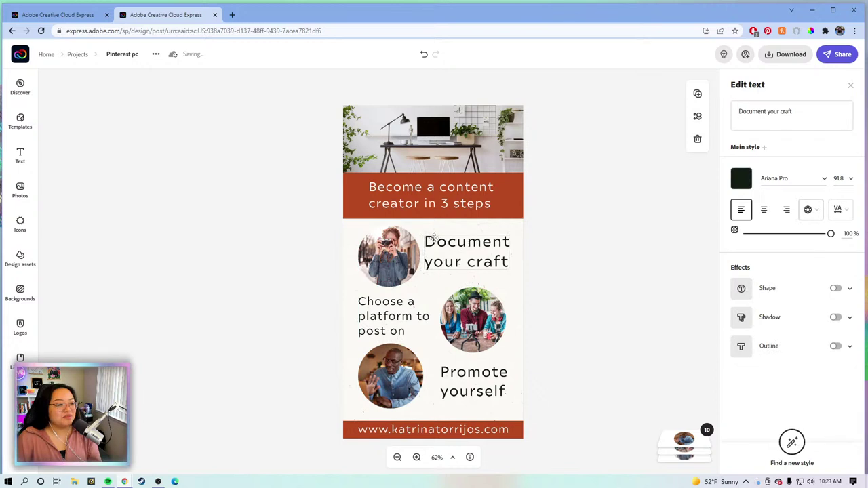
pyautogui.moveTo(426, 238); pyautogui.dragTo(425, 238)
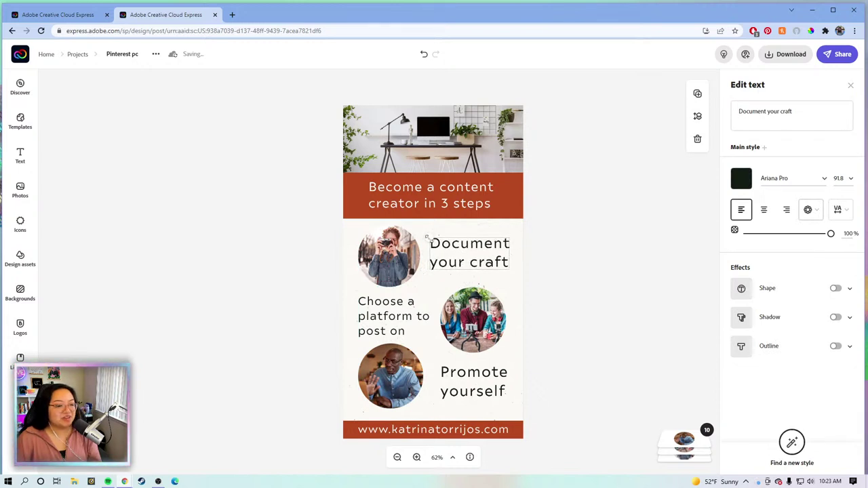
pyautogui.click(597, 297)
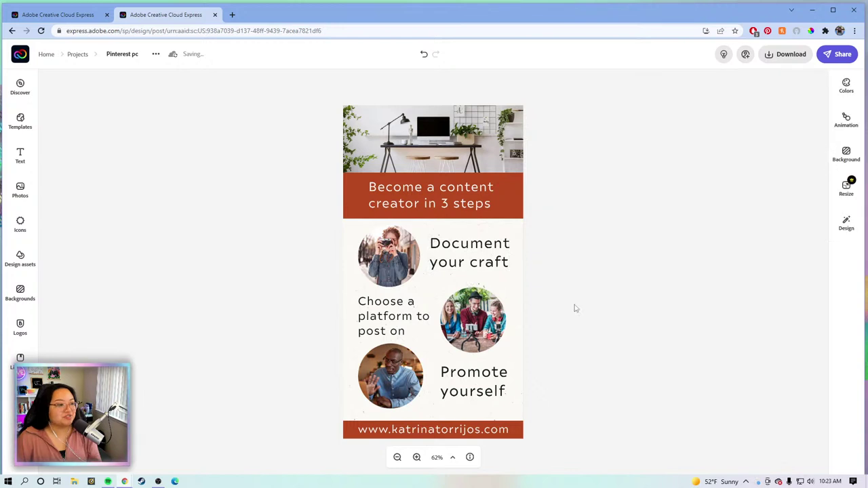
# Search the icons for "circle", add the thin circle outline and centre it over the camera photo
pyautogui.click(32, 229)
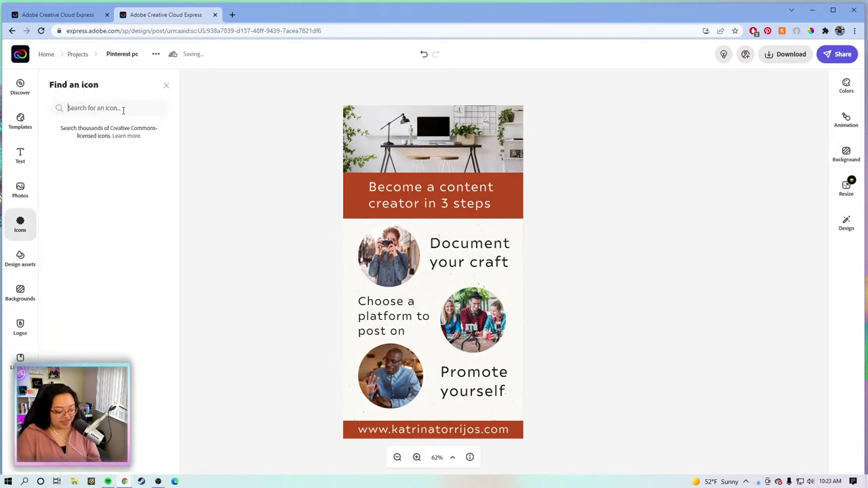
pyautogui.write('circle')
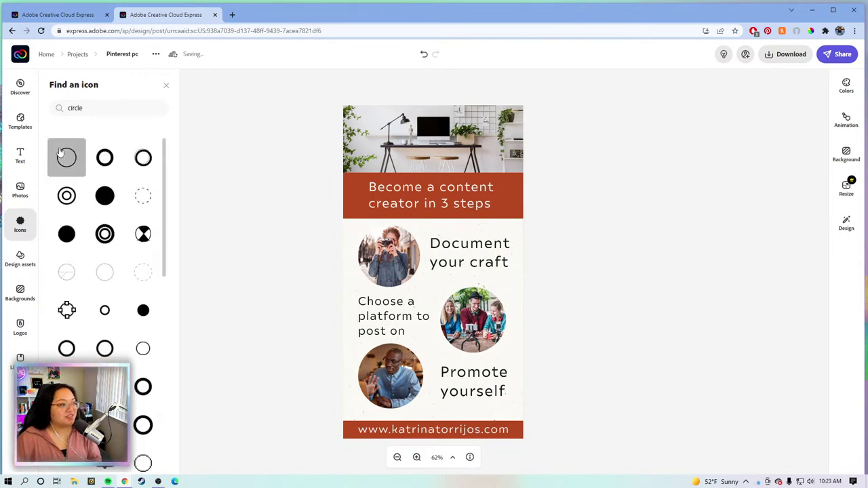
pyautogui.click(66, 157)
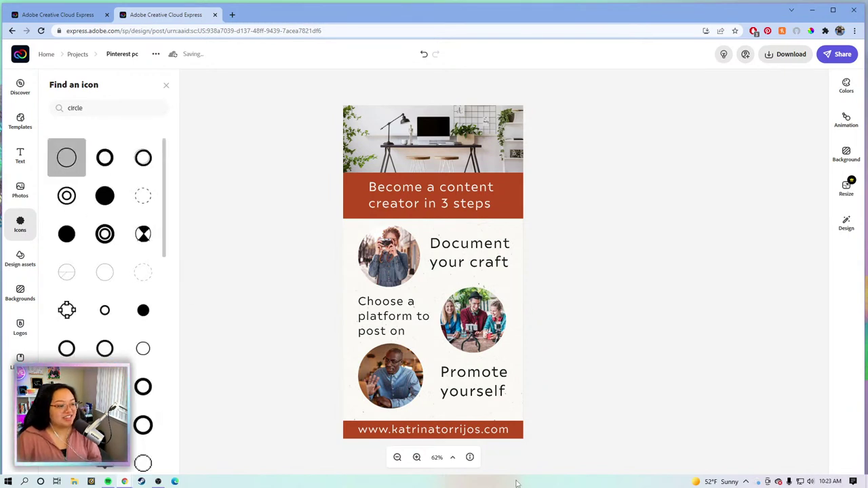
pyautogui.click(416, 457)
pyautogui.click(416, 456)
pyautogui.click(417, 457)
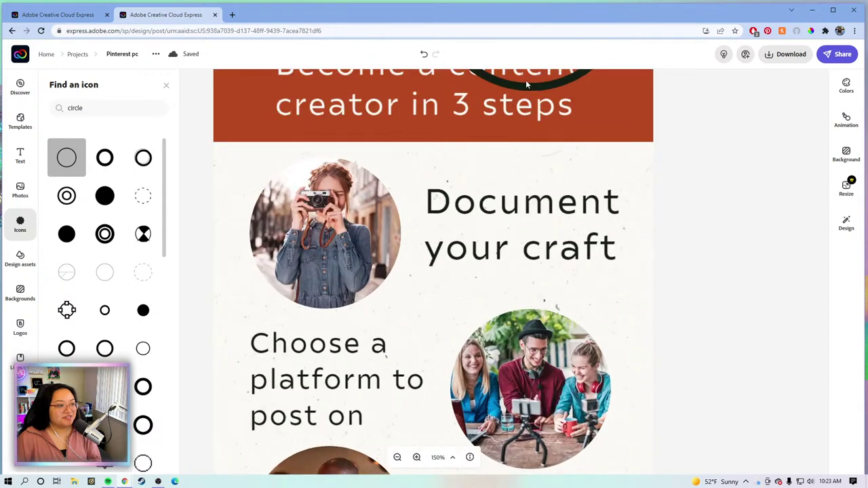
pyautogui.click(525, 80)
pyautogui.moveTo(412, 242); pyautogui.dragTo(318, 334)
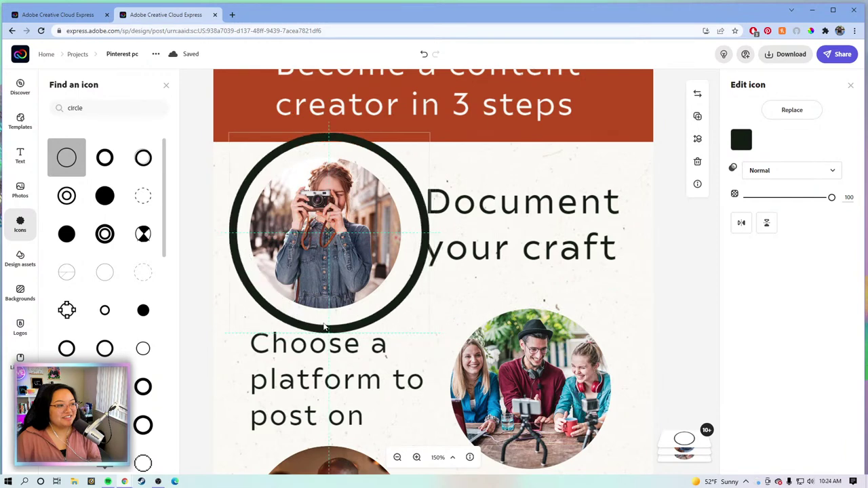
# Recolour the circle outline rust red (#B74921), then shrink and centre it as a ring around the camera photo
pyautogui.click(741, 139)
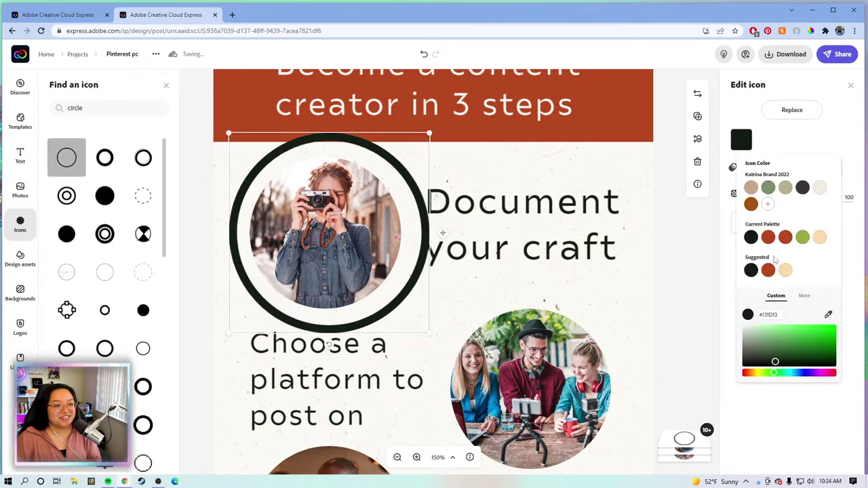
pyautogui.click(769, 271)
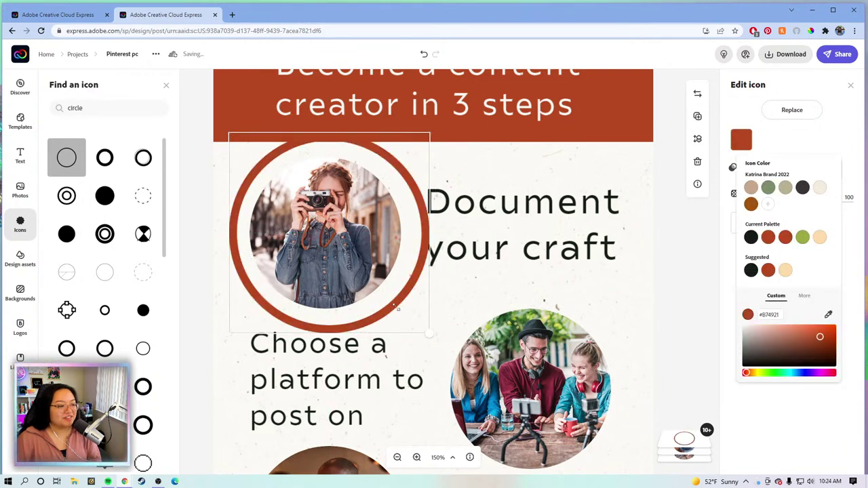
pyautogui.moveTo(427, 331); pyautogui.dragTo(402, 307)
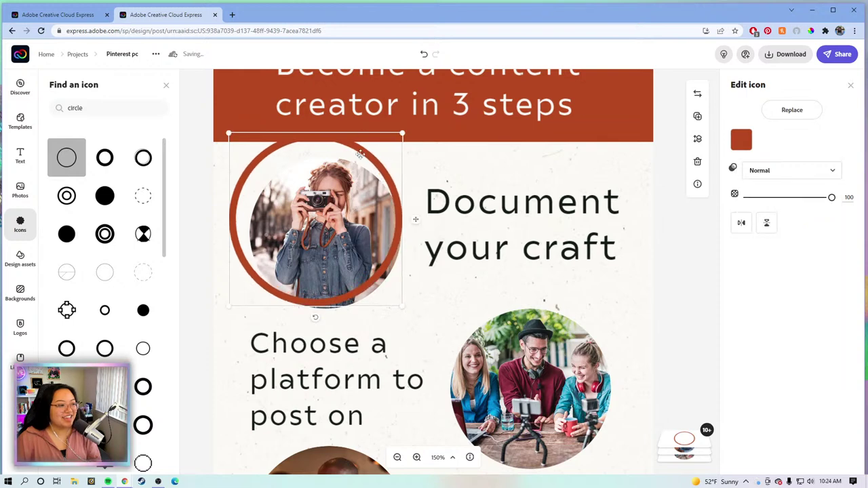
pyautogui.moveTo(355, 153); pyautogui.dragTo(360, 170)
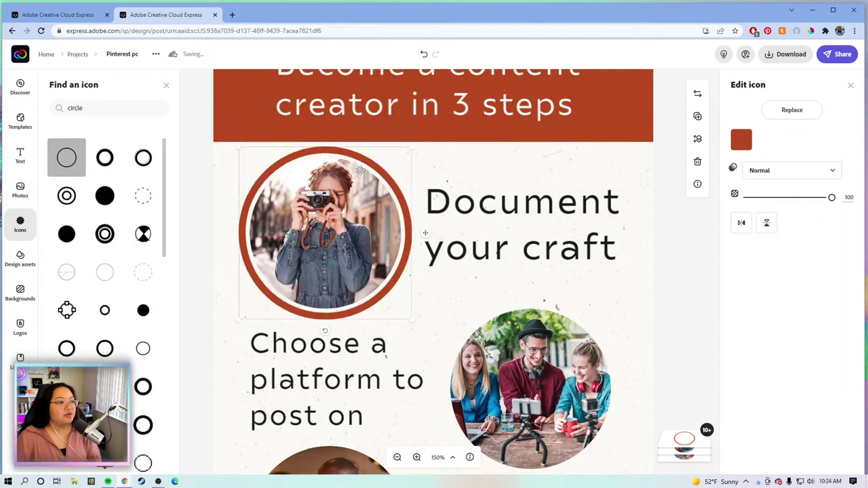
# Duplicate the rust-red ring, move the copy onto the group photo, enlarge it slightly and centre it around that photo
pyautogui.click(698, 117)
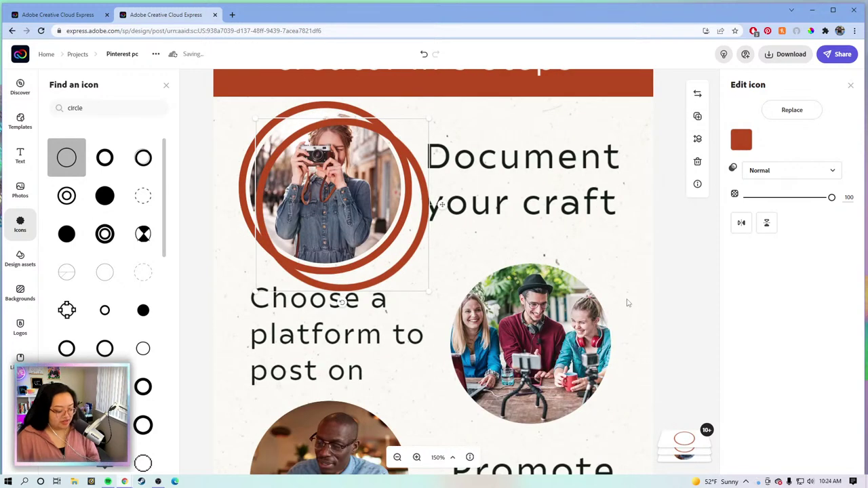
pyautogui.scroll(-1, 630, 293)
pyautogui.scroll(-1, 636, 243)
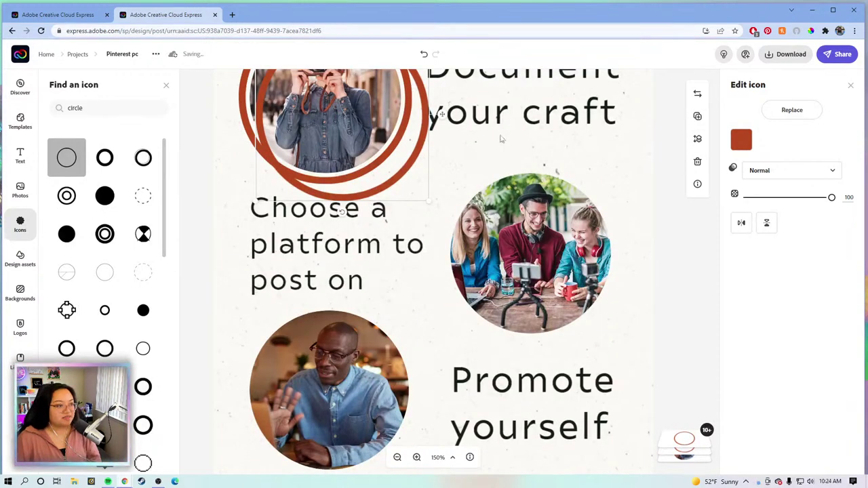
pyautogui.moveTo(434, 114); pyautogui.dragTo(623, 285)
pyautogui.moveTo(619, 342); pyautogui.dragTo(622, 345)
pyautogui.moveTo(635, 260); pyautogui.dragTo(633, 258)
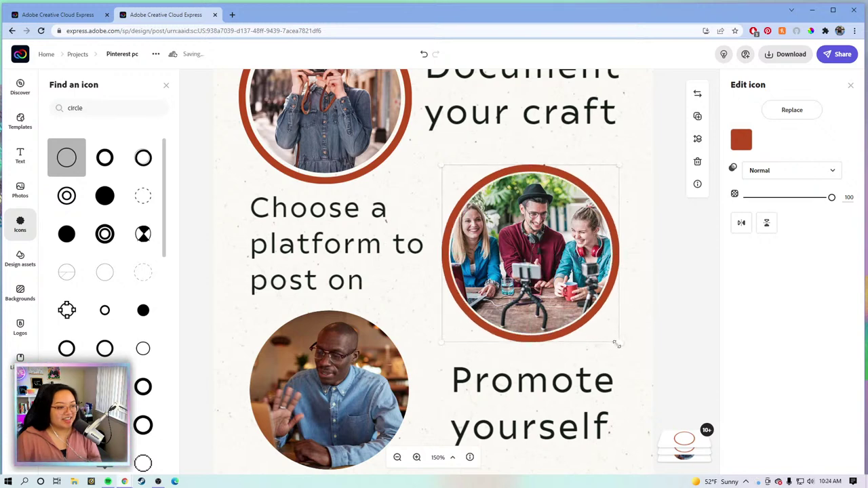
pyautogui.moveTo(616, 345); pyautogui.dragTo(620, 347)
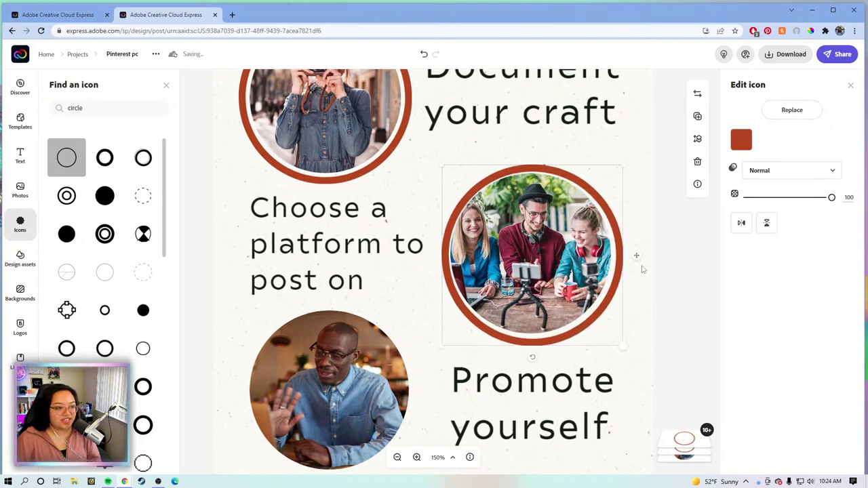
pyautogui.moveTo(637, 259); pyautogui.dragTo(637, 263)
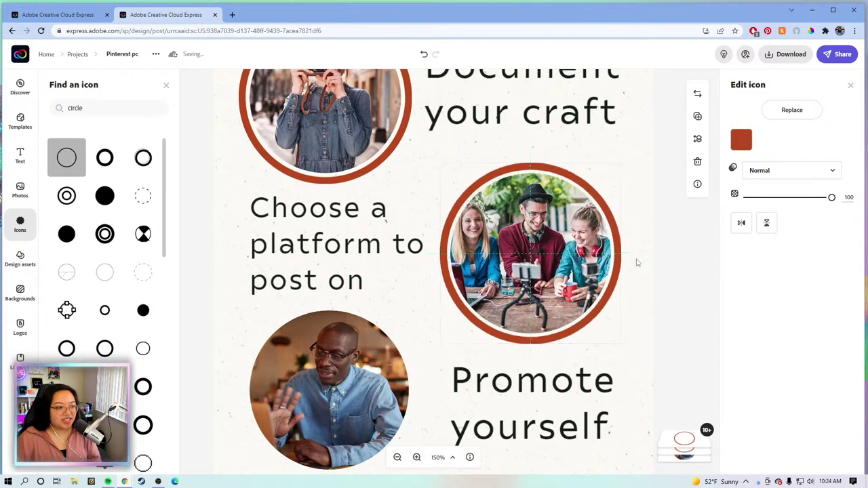
# Duplicate the group photo's ring and centre the copy around the waving man's photo
pyautogui.click(698, 116)
pyautogui.scroll(-1, 672, 244)
pyautogui.scroll(-1, 676, 239)
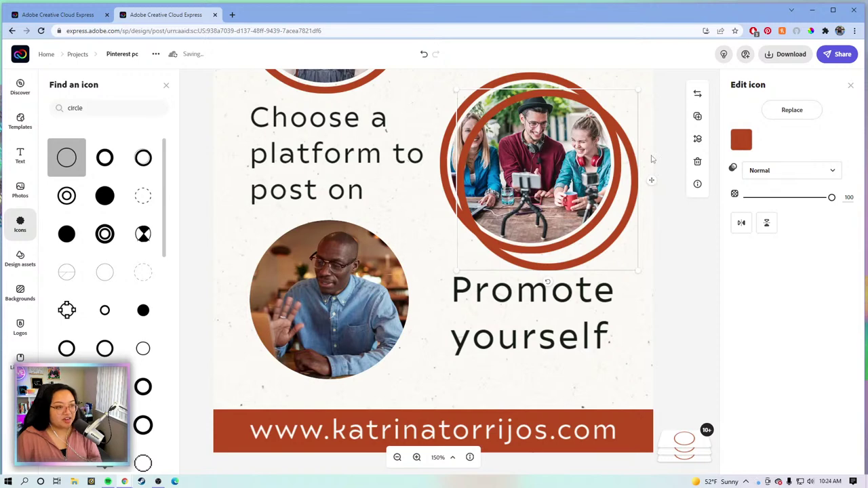
pyautogui.moveTo(629, 138); pyautogui.dragTo(410, 264)
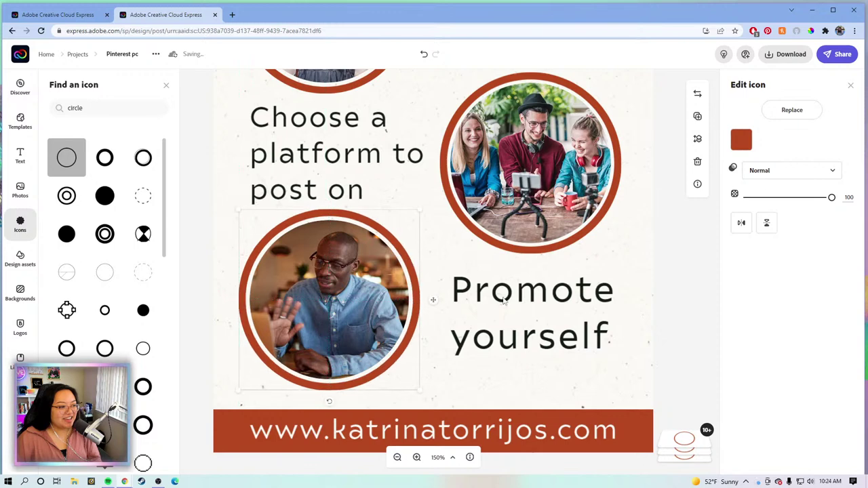
# Download the finished Pinterest design as a PNG named "Pinterest post" into the IG POST folder
pyautogui.click(397, 458)
pyautogui.click(397, 458)
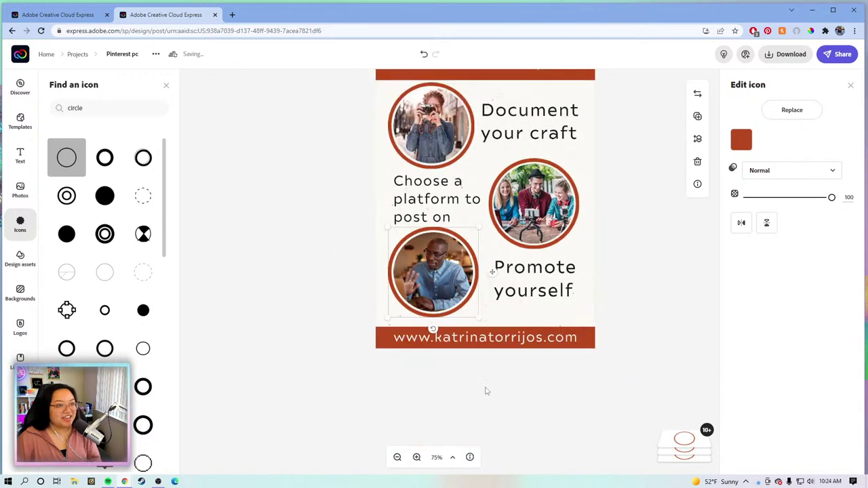
pyautogui.scroll(3, 605, 402)
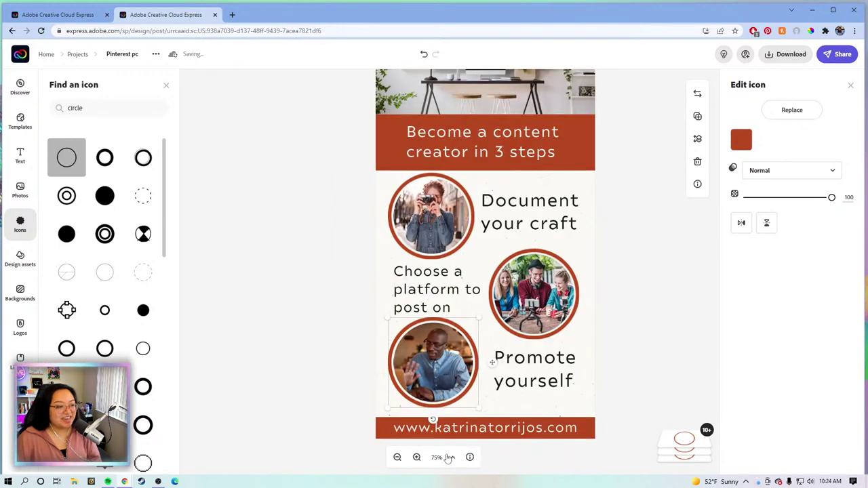
pyautogui.click(398, 457)
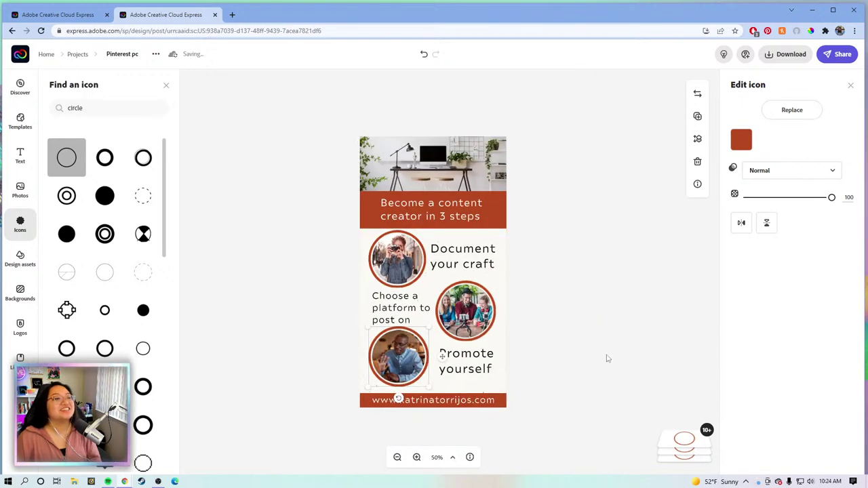
pyautogui.click(802, 61)
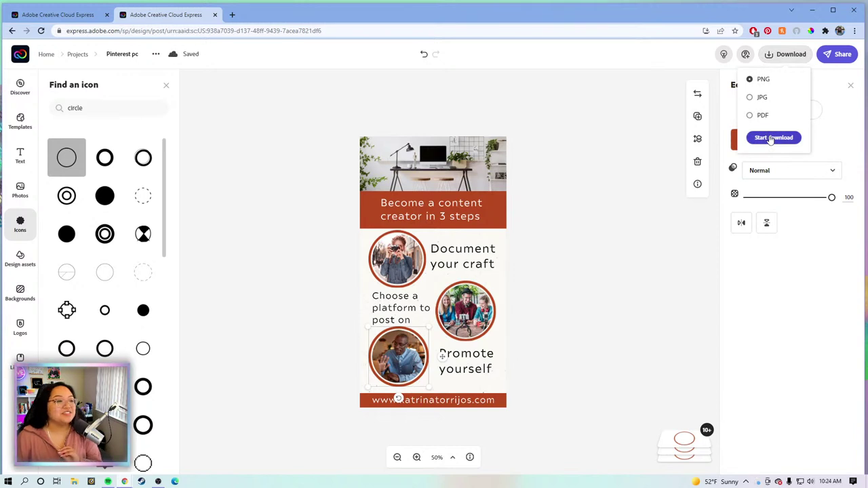
pyautogui.click(774, 137)
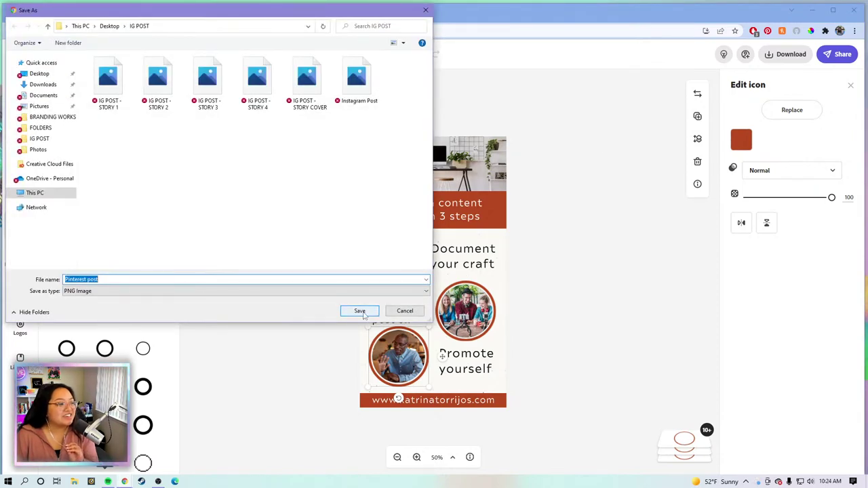
pyautogui.click(361, 312)
# Open the "My project" overview of the designs, add Pinterest post.png beside the Instagram post and stories, and enlarge and position it
pyautogui.click(86, 15)
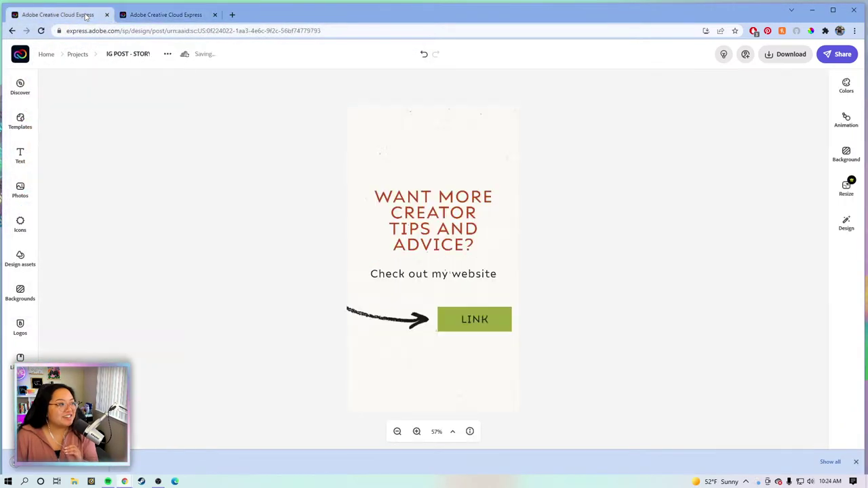
pyautogui.click(21, 56)
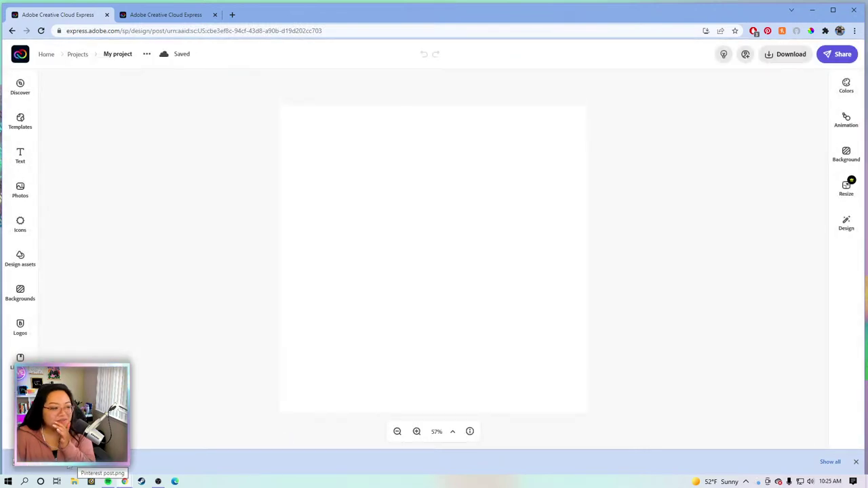
pyautogui.moveTo(67, 462); pyautogui.dragTo(475, 246)
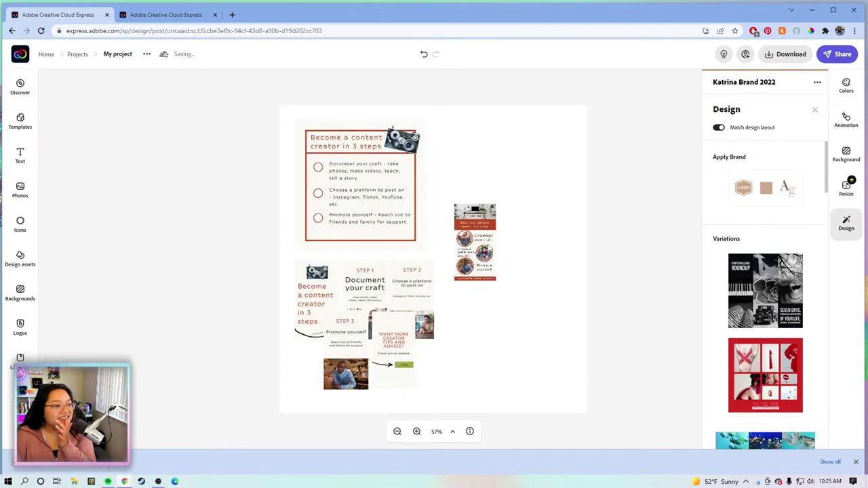
pyautogui.moveTo(495, 281); pyautogui.dragTo(560, 402)
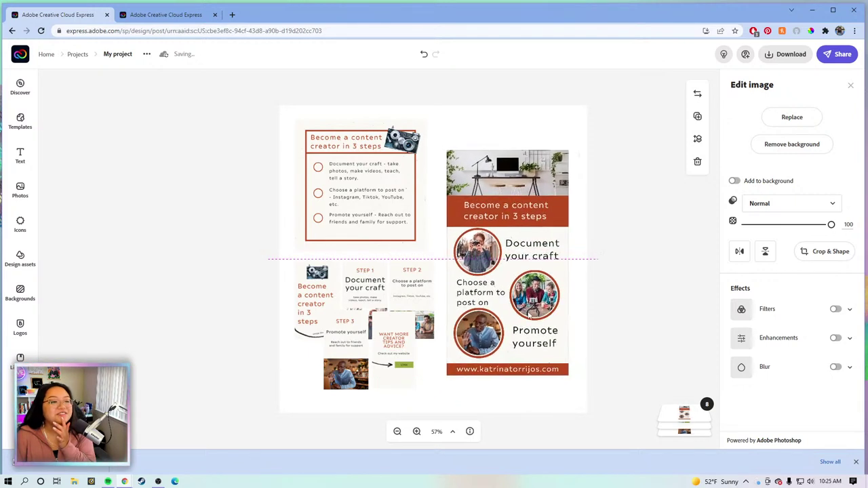
pyautogui.click(645, 280)
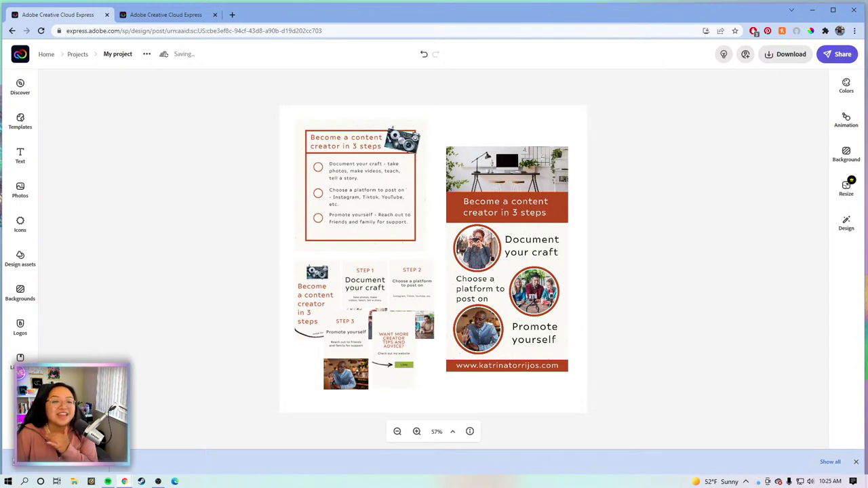